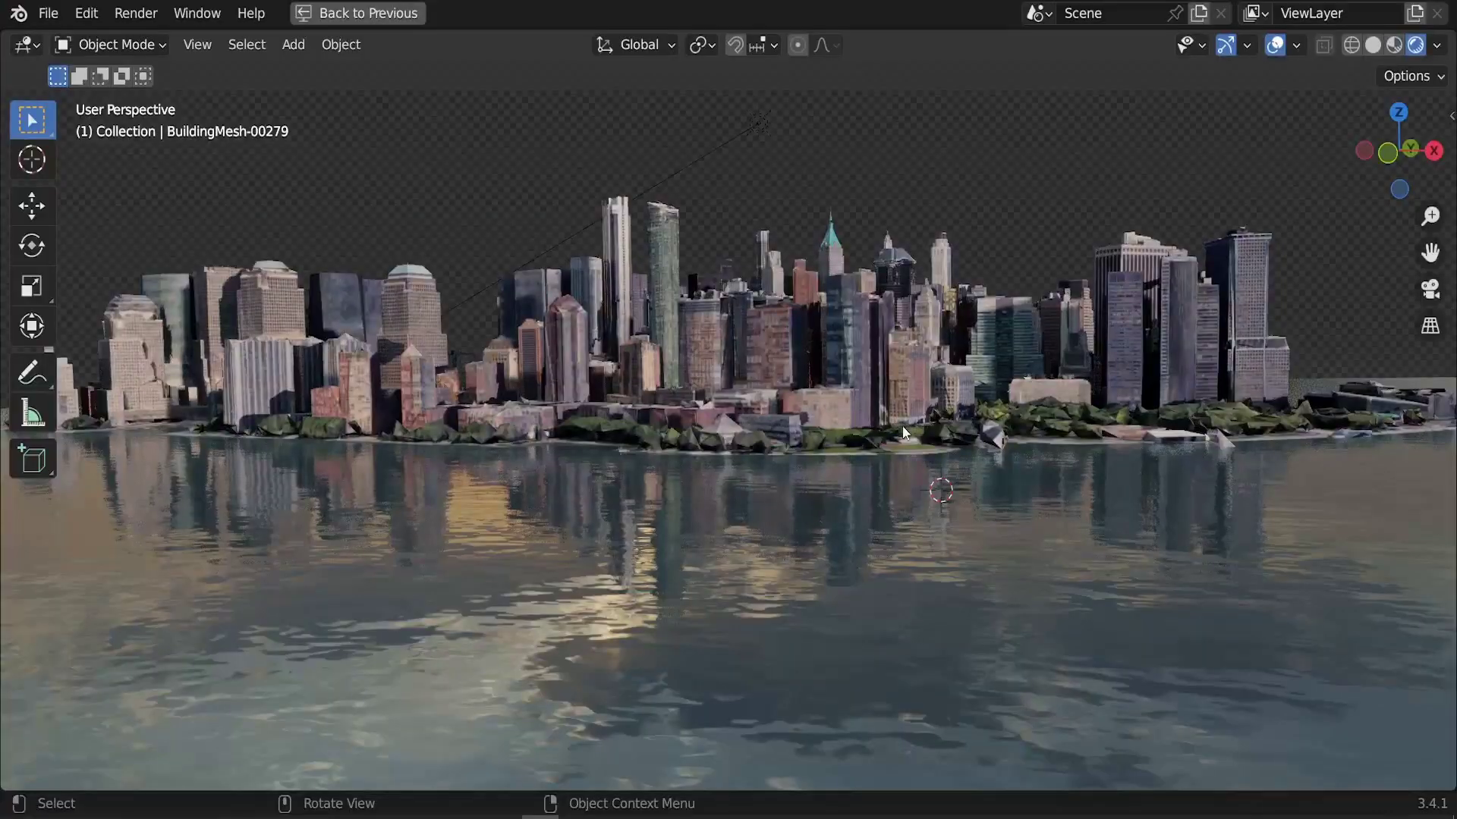
Step: Inspect the New York city model in the viewport with Solid and then Material Preview shading
{"action": "middle_click_drag", "start_coordinate": [902, 425], "coordinate": [853, 437]}
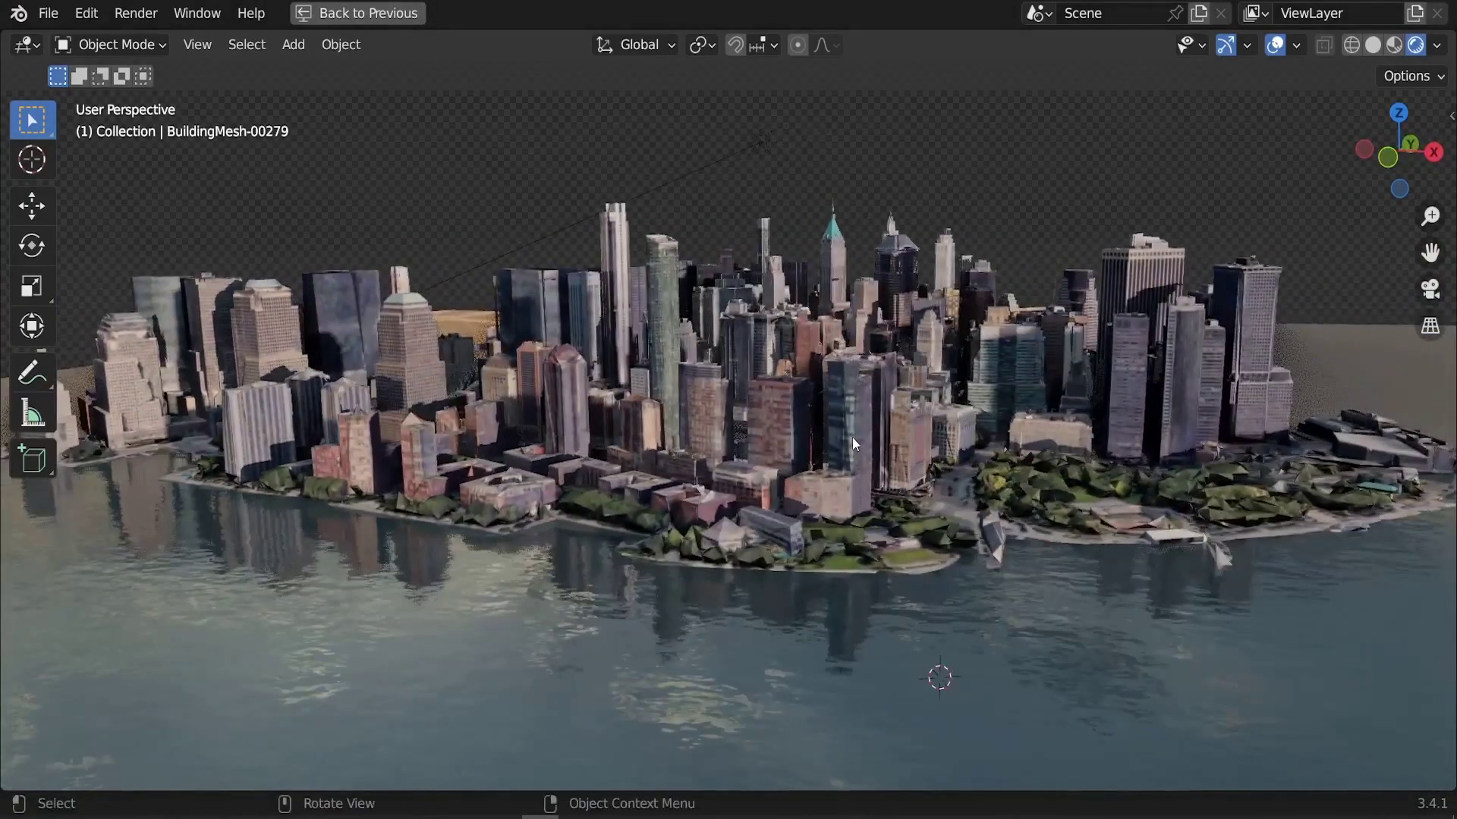
{"action": "key", "text": "z"}
{"action": "left_click", "coordinate": [955, 434]}
{"action": "key", "text": "z"}
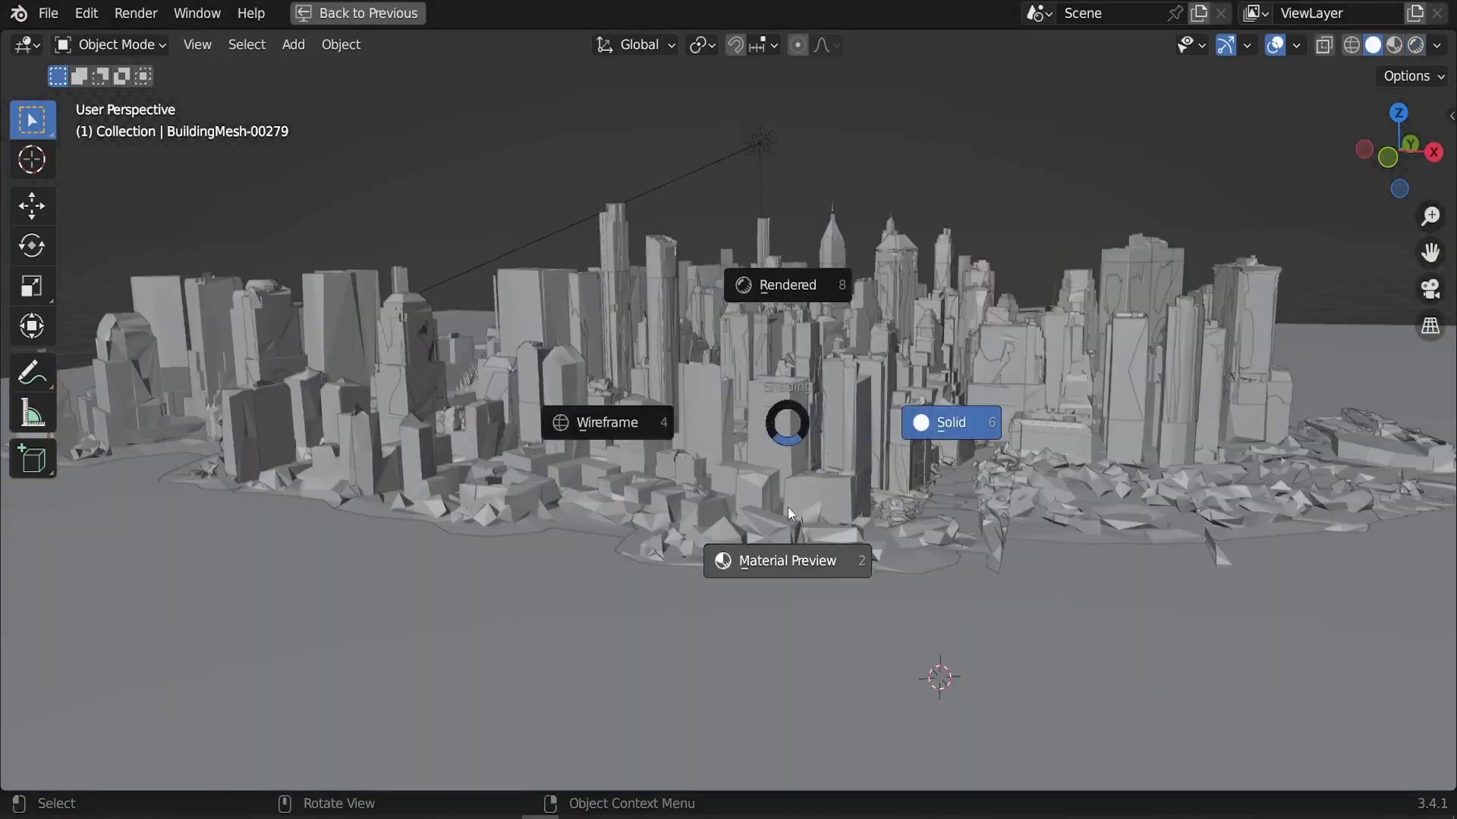
{"action": "left_click", "coordinate": [788, 509]}
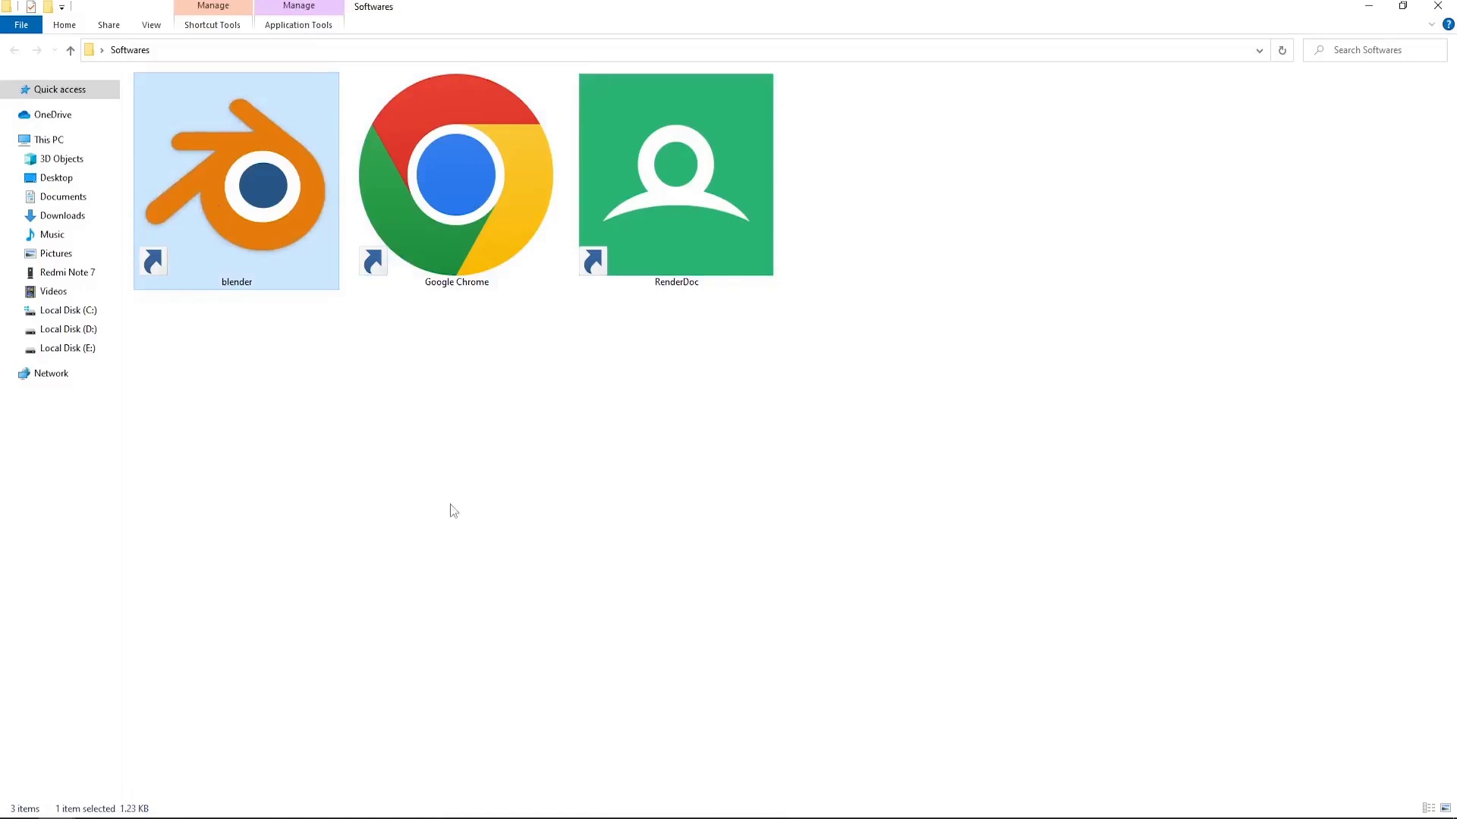
{"action": "left_click", "coordinate": [455, 516]}
{"action": "left_click", "coordinate": [468, 193]}
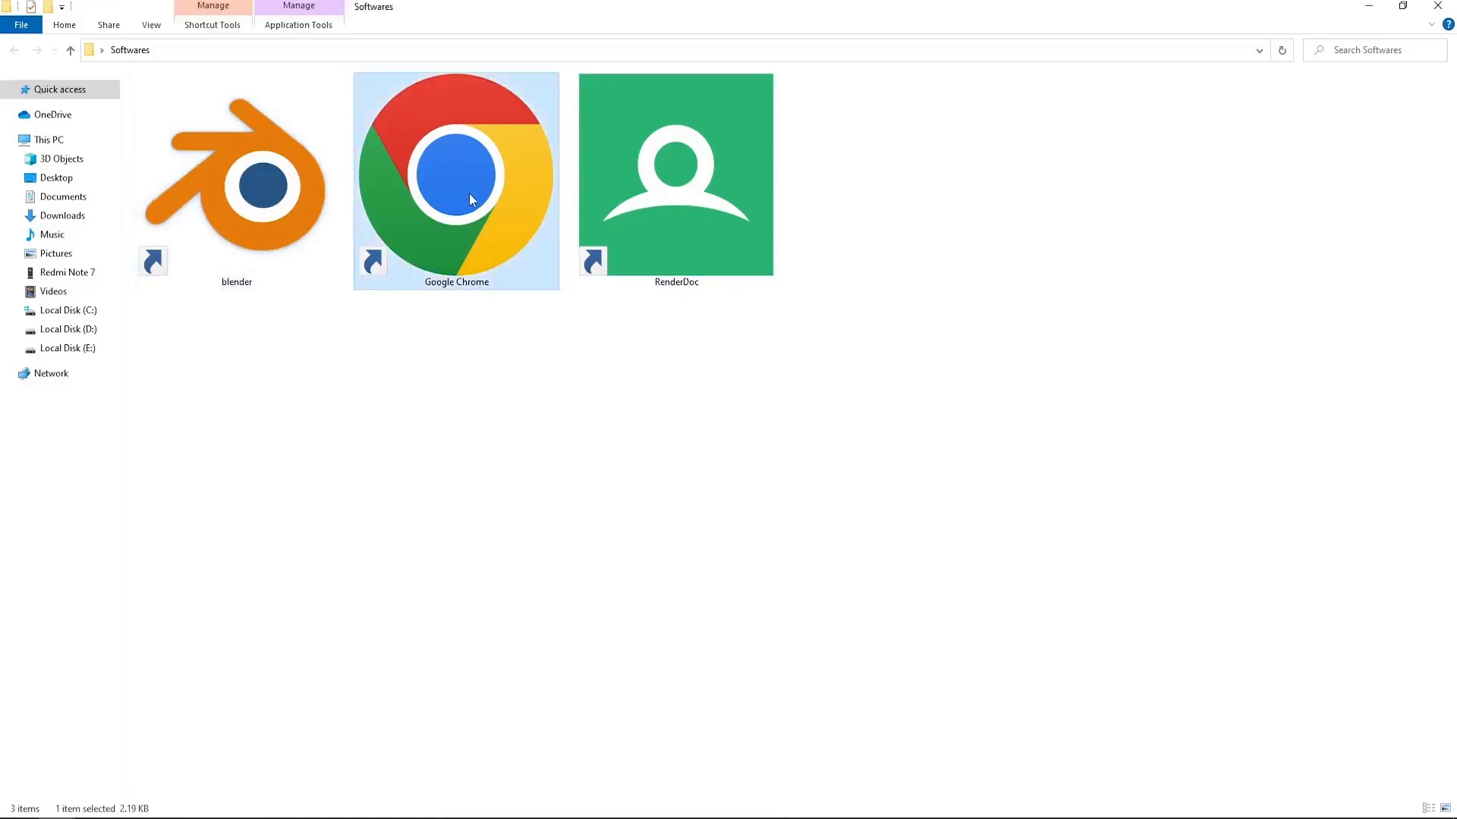
{"action": "left_click", "coordinate": [684, 199]}
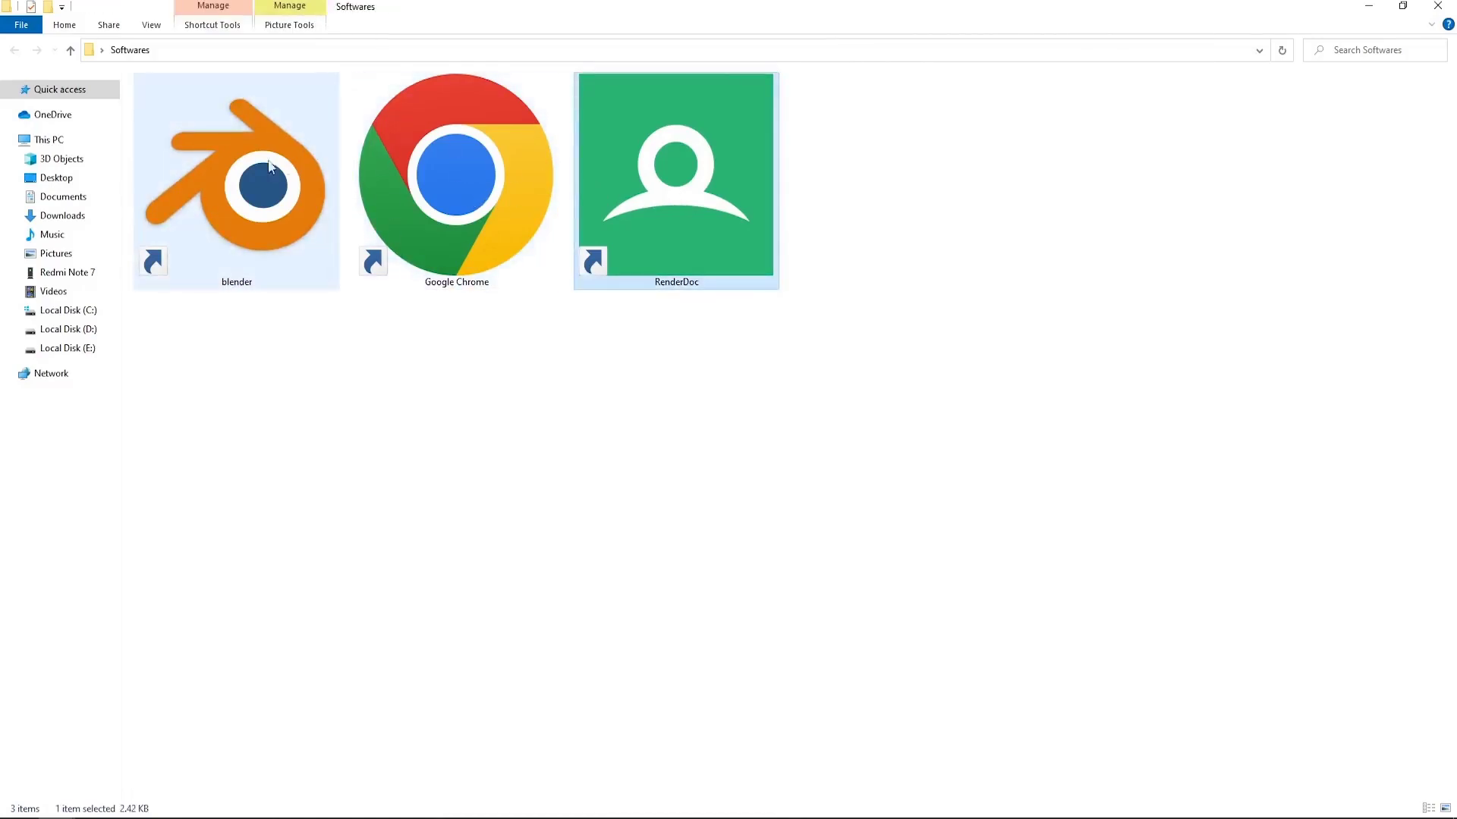
{"action": "left_click", "coordinate": [241, 173]}
{"action": "left_click", "coordinate": [381, 575]}
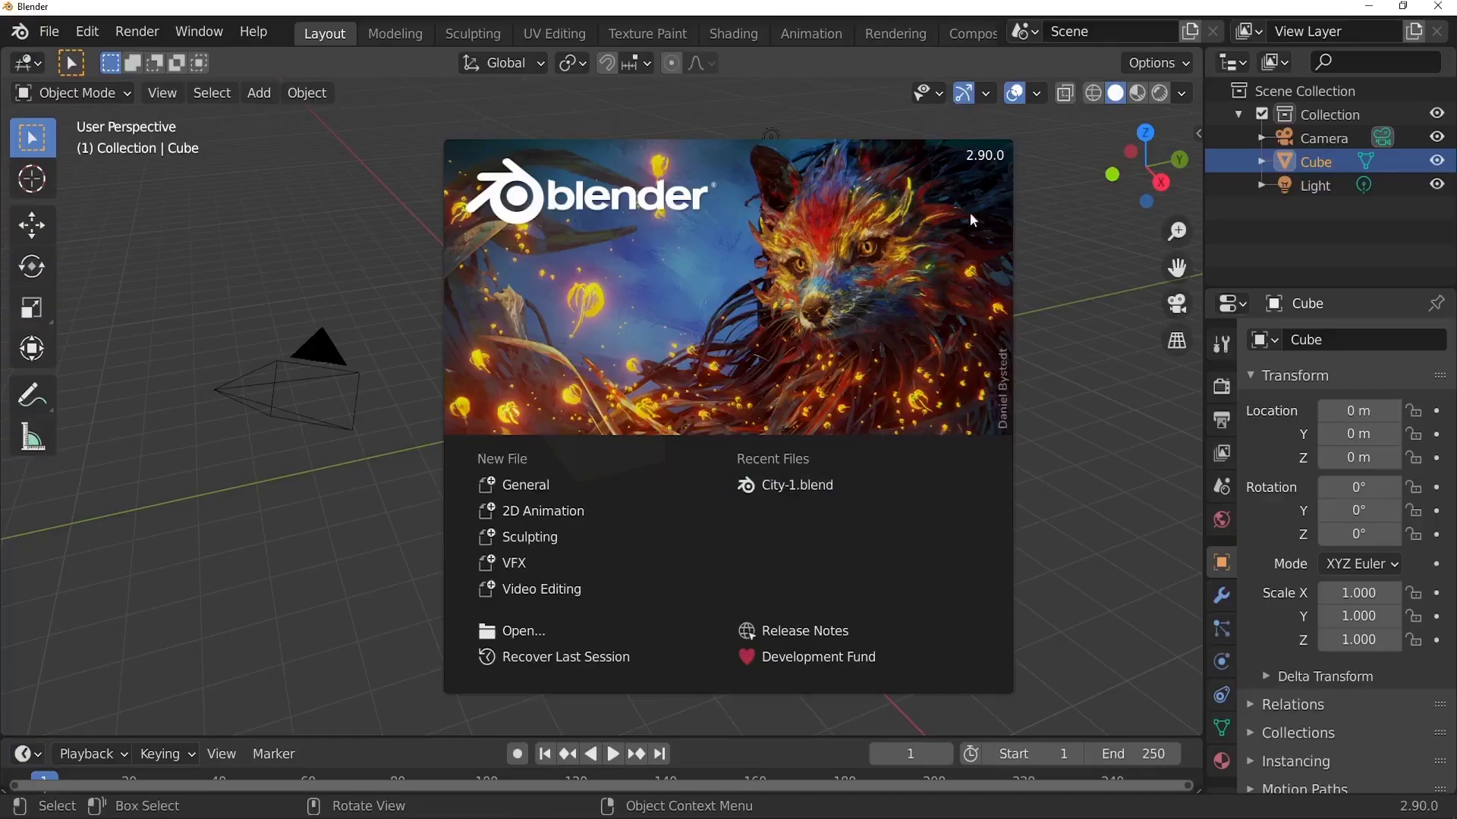
Step: In Blender 2.90, dismiss the splash screen and delete all objects of the default scene
{"action": "left_click", "coordinate": [1063, 341]}
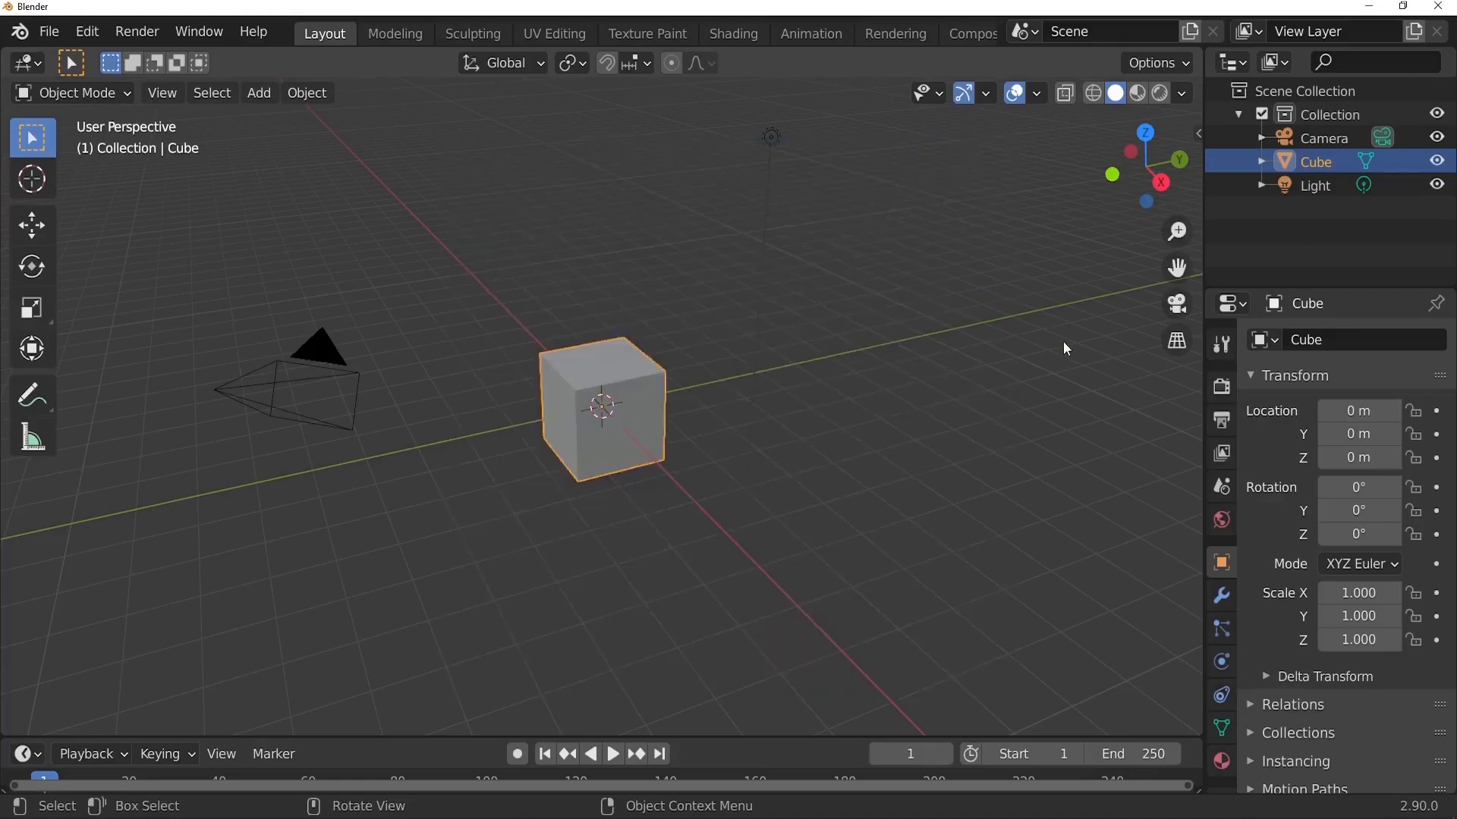
{"action": "key", "text": "a"}
{"action": "key", "text": "x"}
{"action": "left_click", "coordinate": [892, 408]}
{"action": "middle_click_drag", "start_coordinate": [892, 408], "coordinate": [721, 410]}
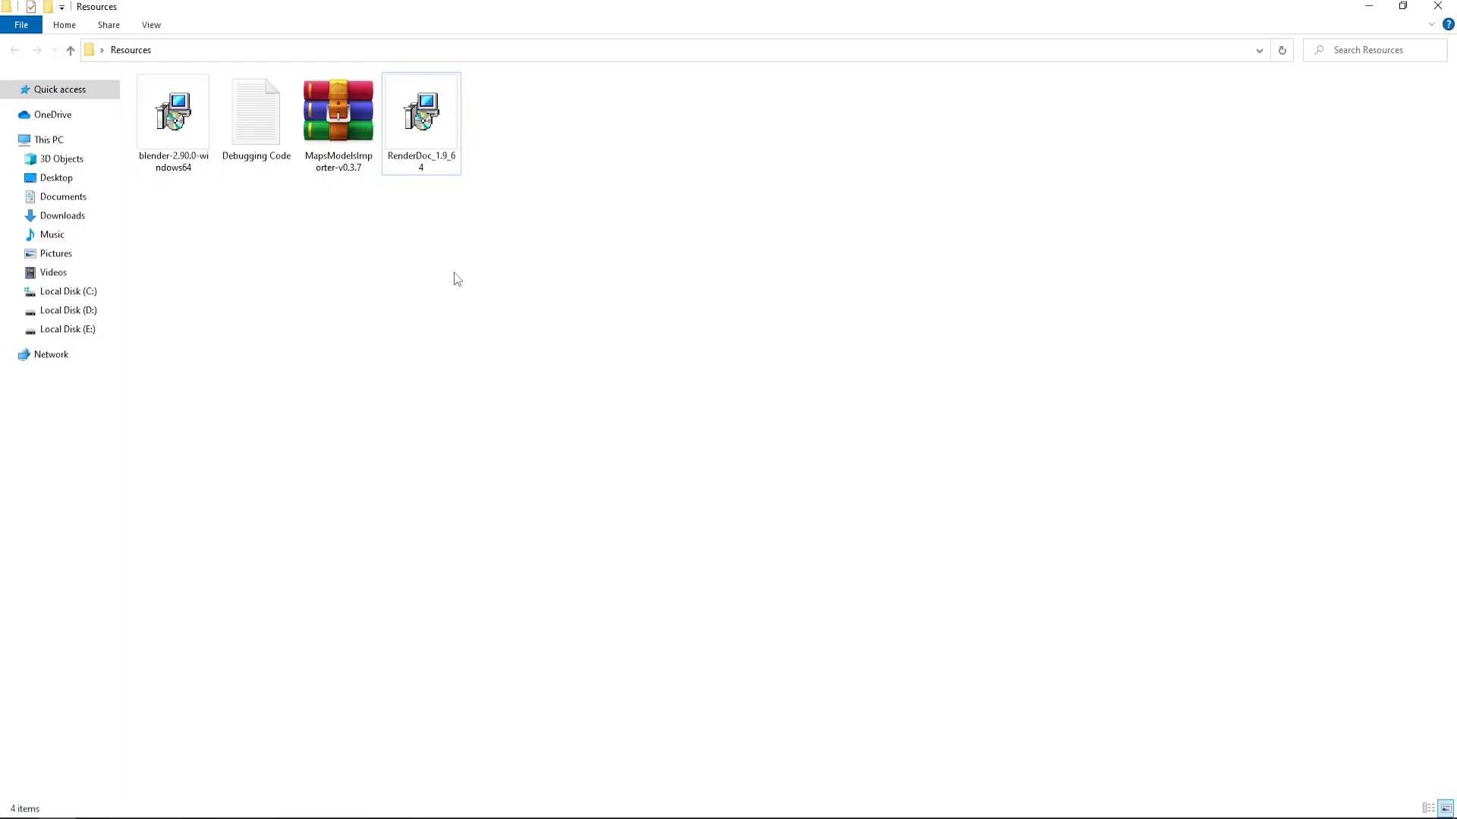
Step: Install RenderDoc 1.9 from the RenderDoc_1.9_64 installer in the Resources folder, accepting the licence and using the Typical setup
{"action": "left_click_drag", "start_coordinate": [539, 233], "coordinate": [190, 76]}
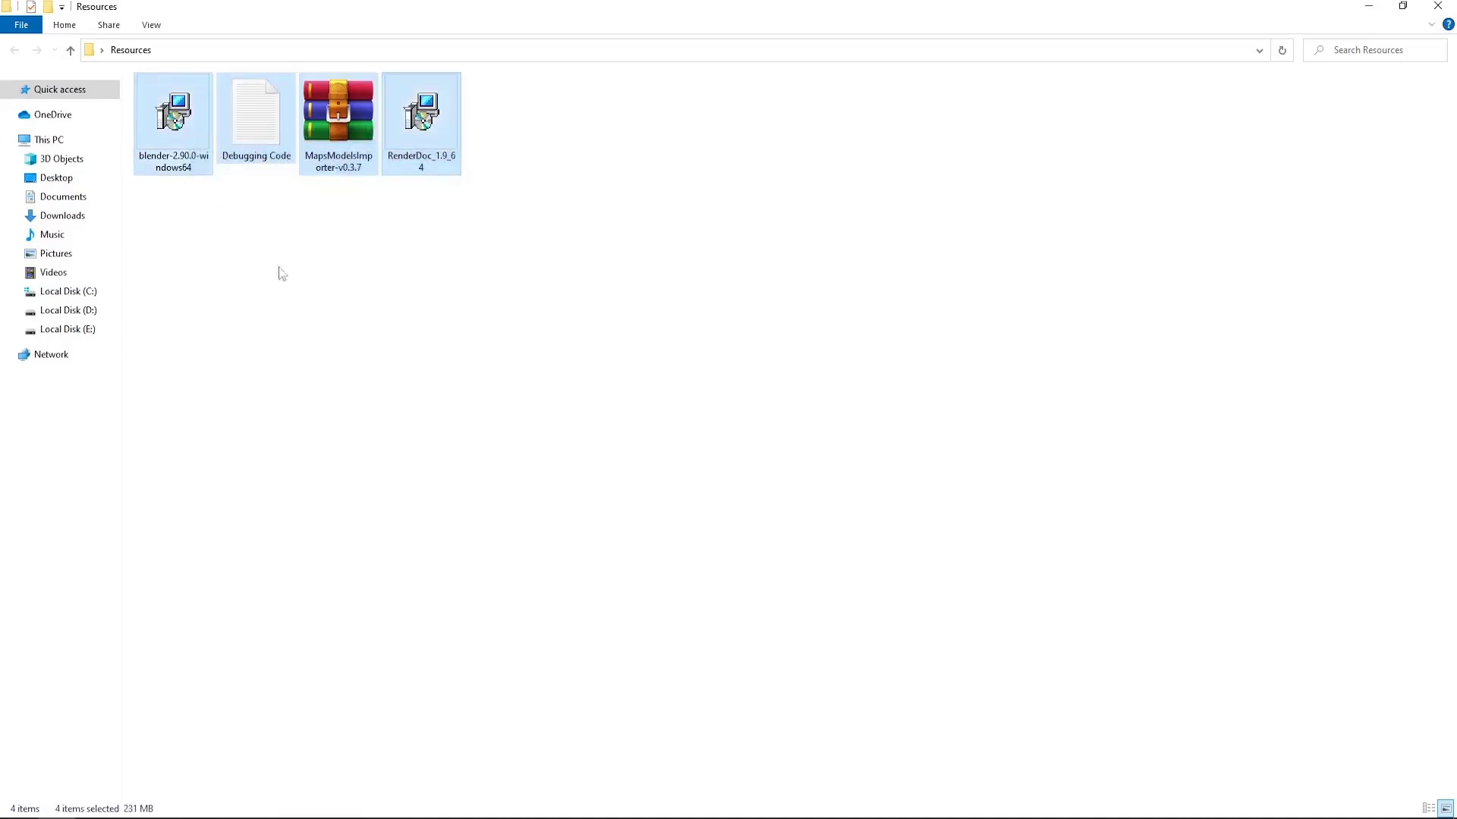
{"action": "left_click", "coordinate": [464, 214]}
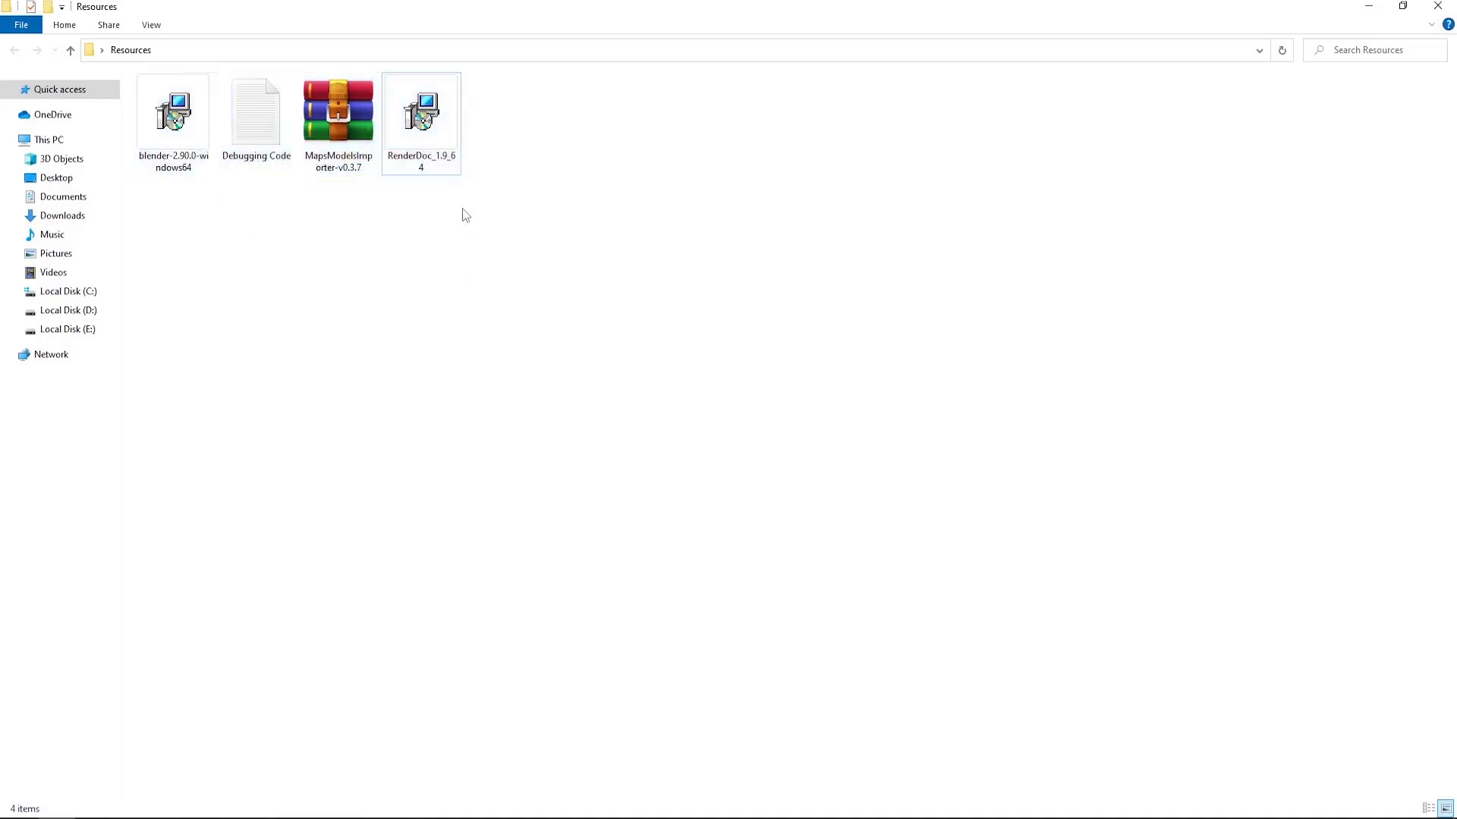
{"action": "double_click", "coordinate": [422, 138]}
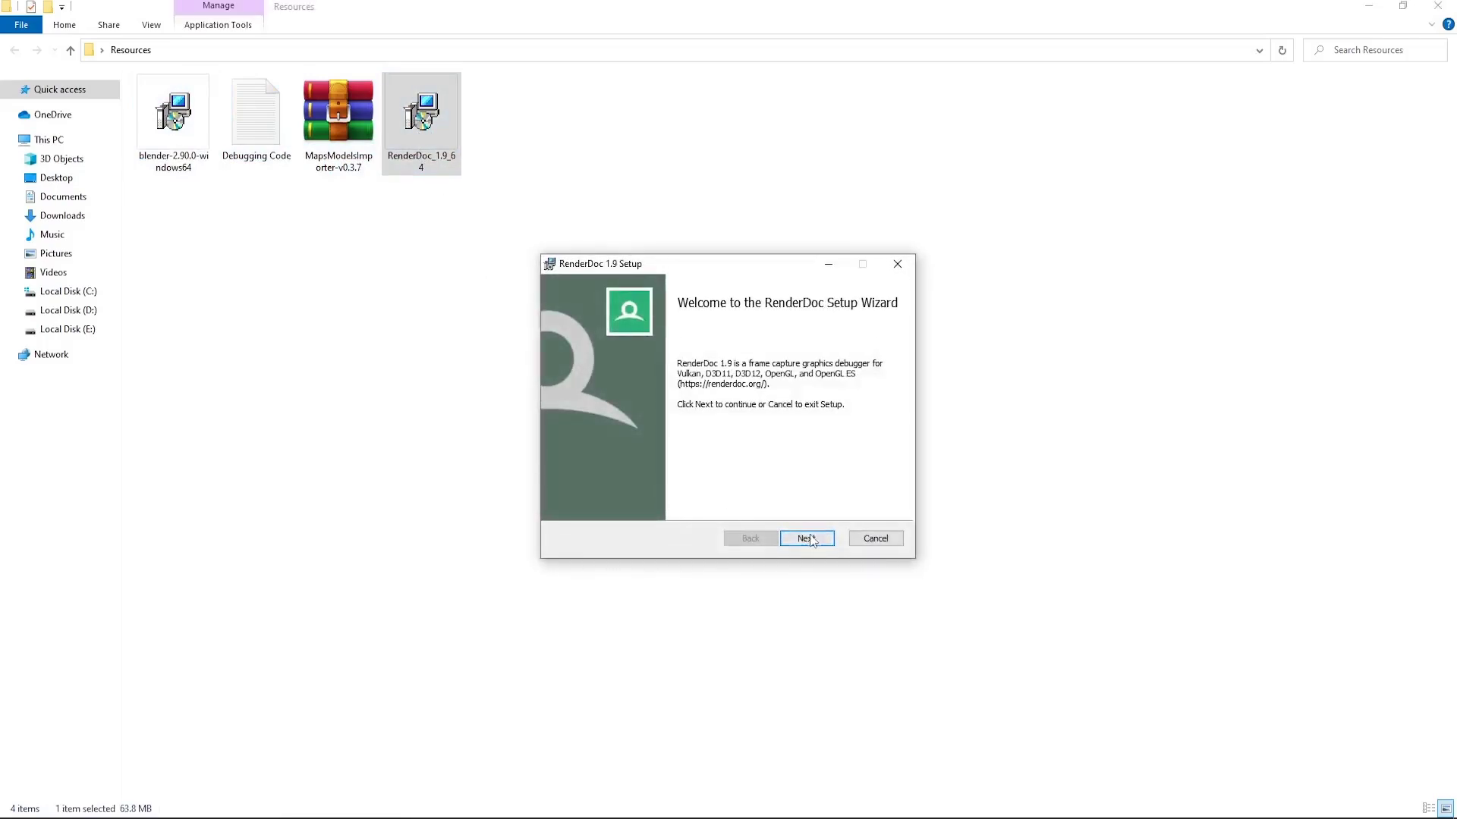
{"action": "left_click", "coordinate": [809, 539]}
{"action": "left_click", "coordinate": [683, 505]}
{"action": "left_click", "coordinate": [808, 538]}
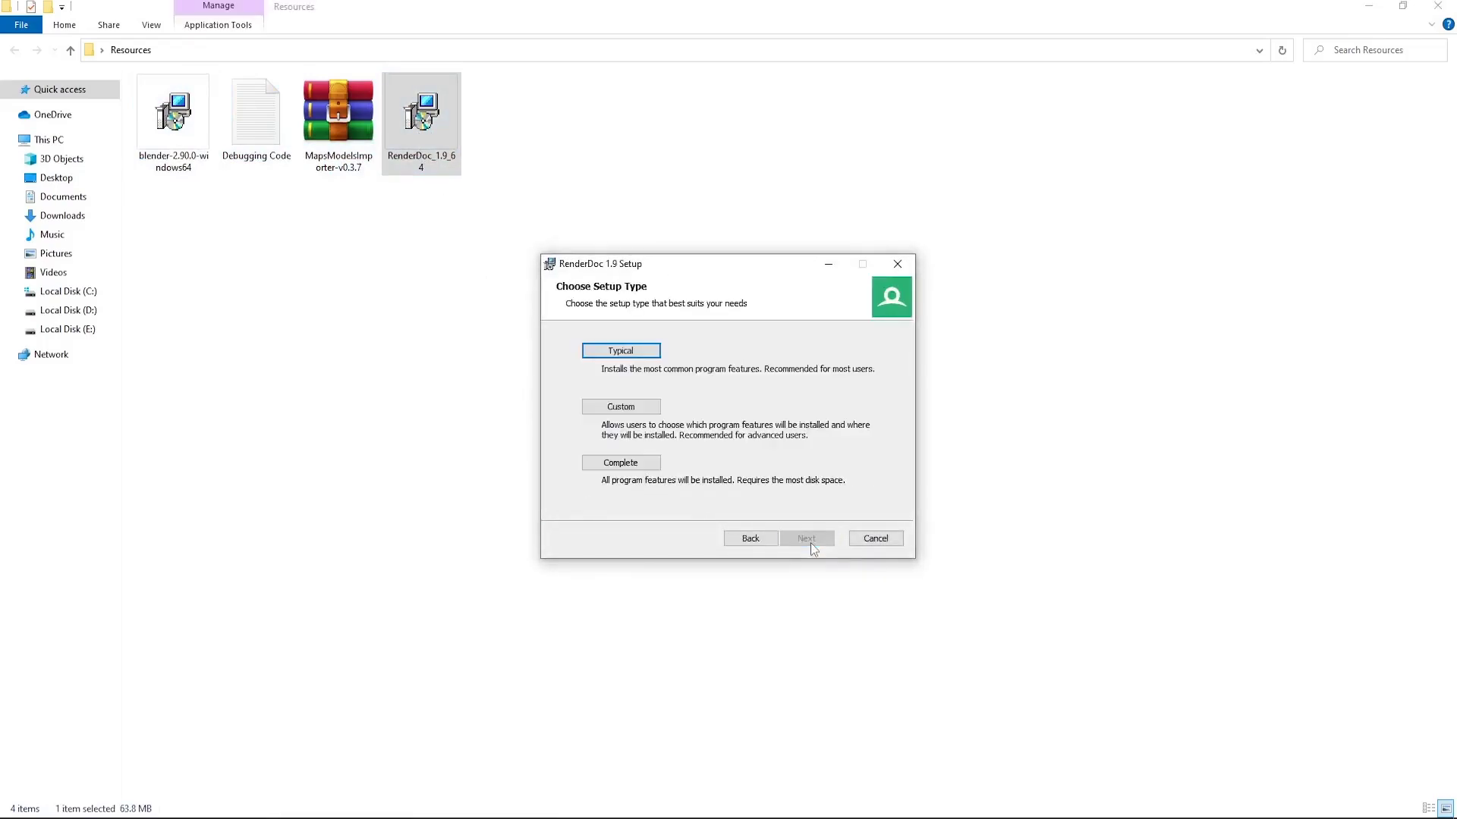
{"action": "left_click", "coordinate": [635, 356]}
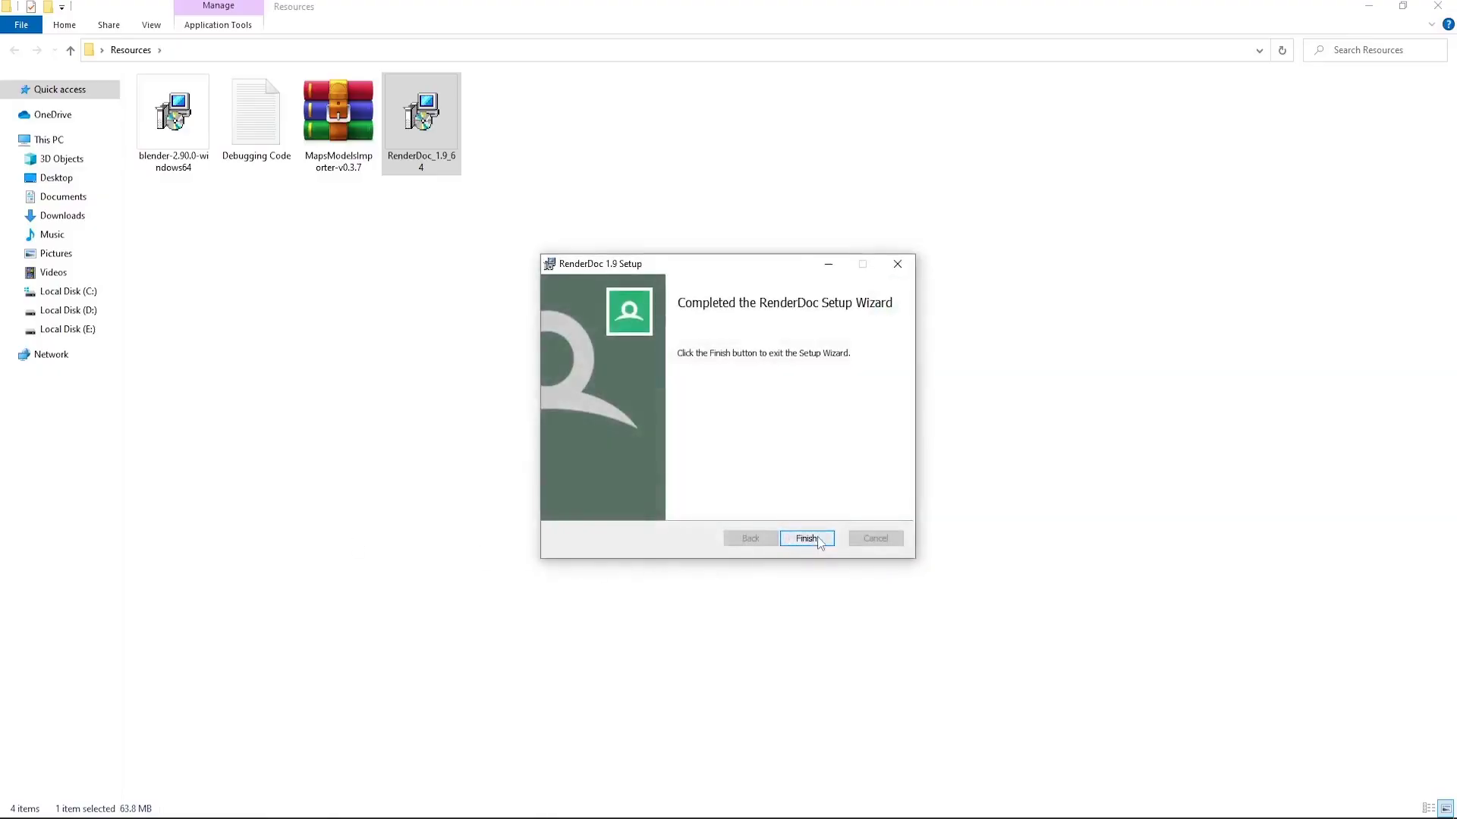
{"action": "left_click", "coordinate": [806, 538]}
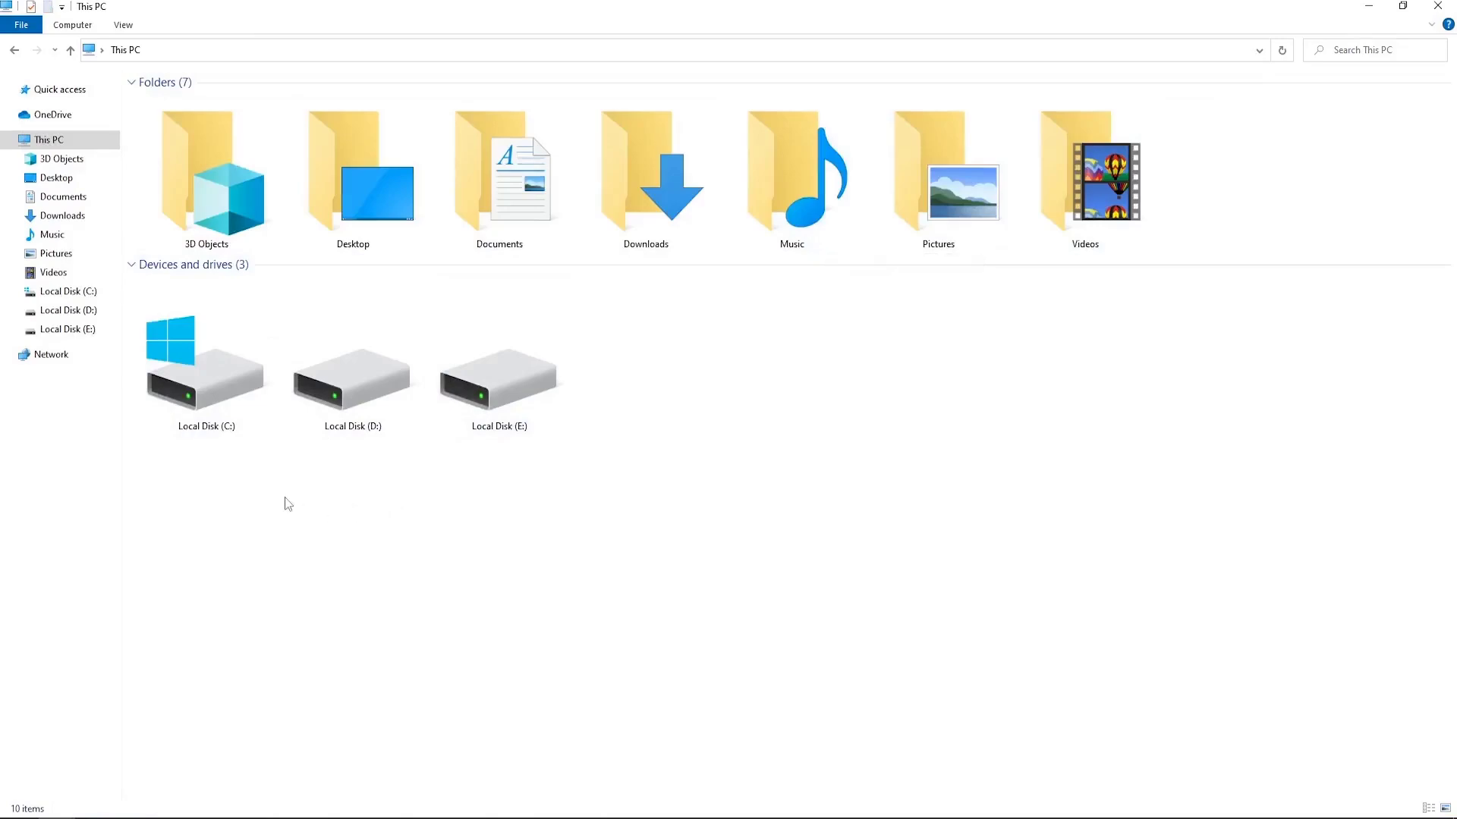
Step: Go to Chrome's installation folder at C:\Program Files\Google\Chrome\Application
{"action": "double_click", "coordinate": [226, 373]}
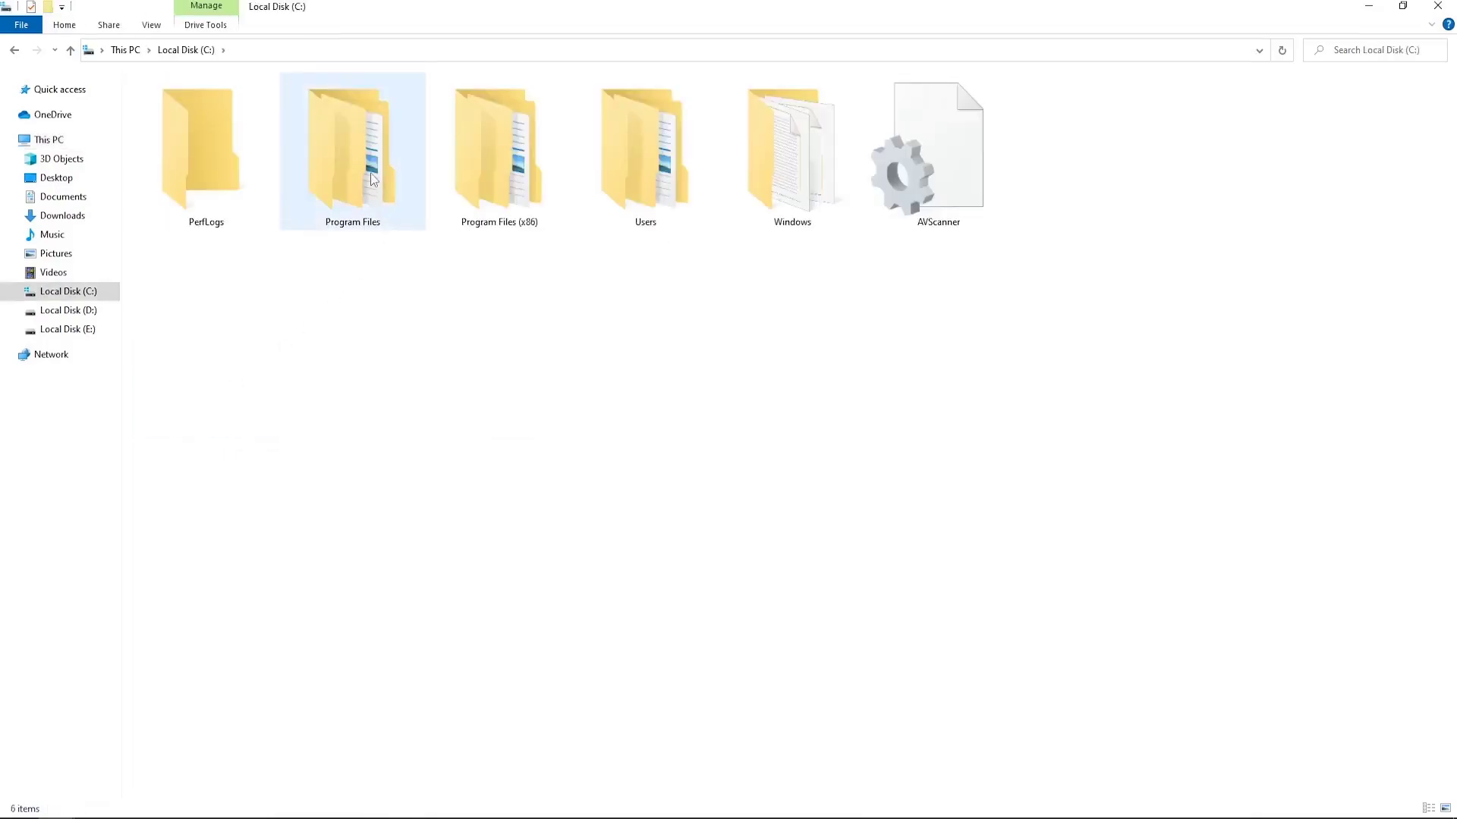
{"action": "double_click", "coordinate": [372, 179]}
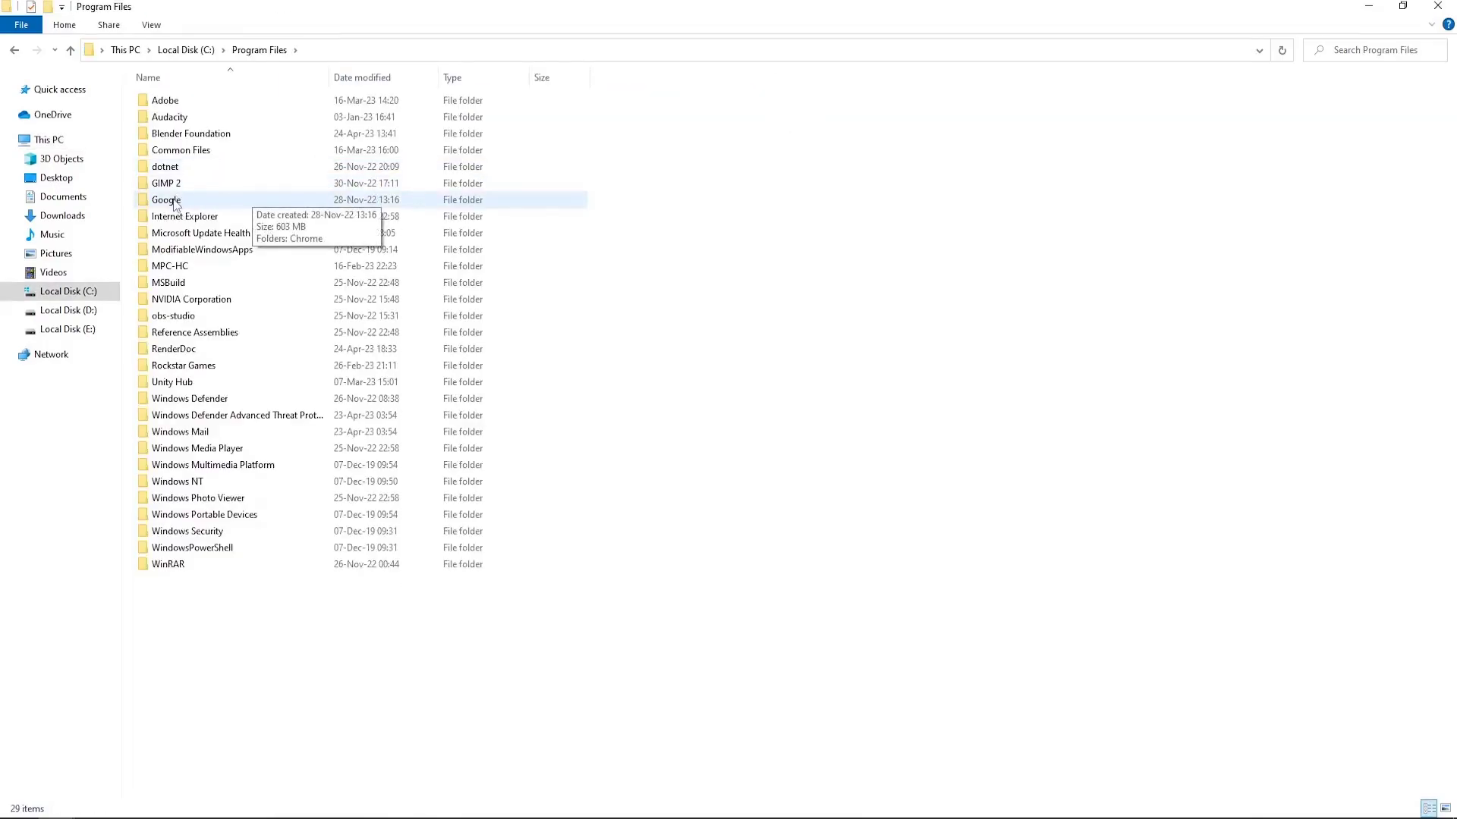
{"action": "double_click", "coordinate": [166, 200]}
{"action": "double_click", "coordinate": [173, 106]}
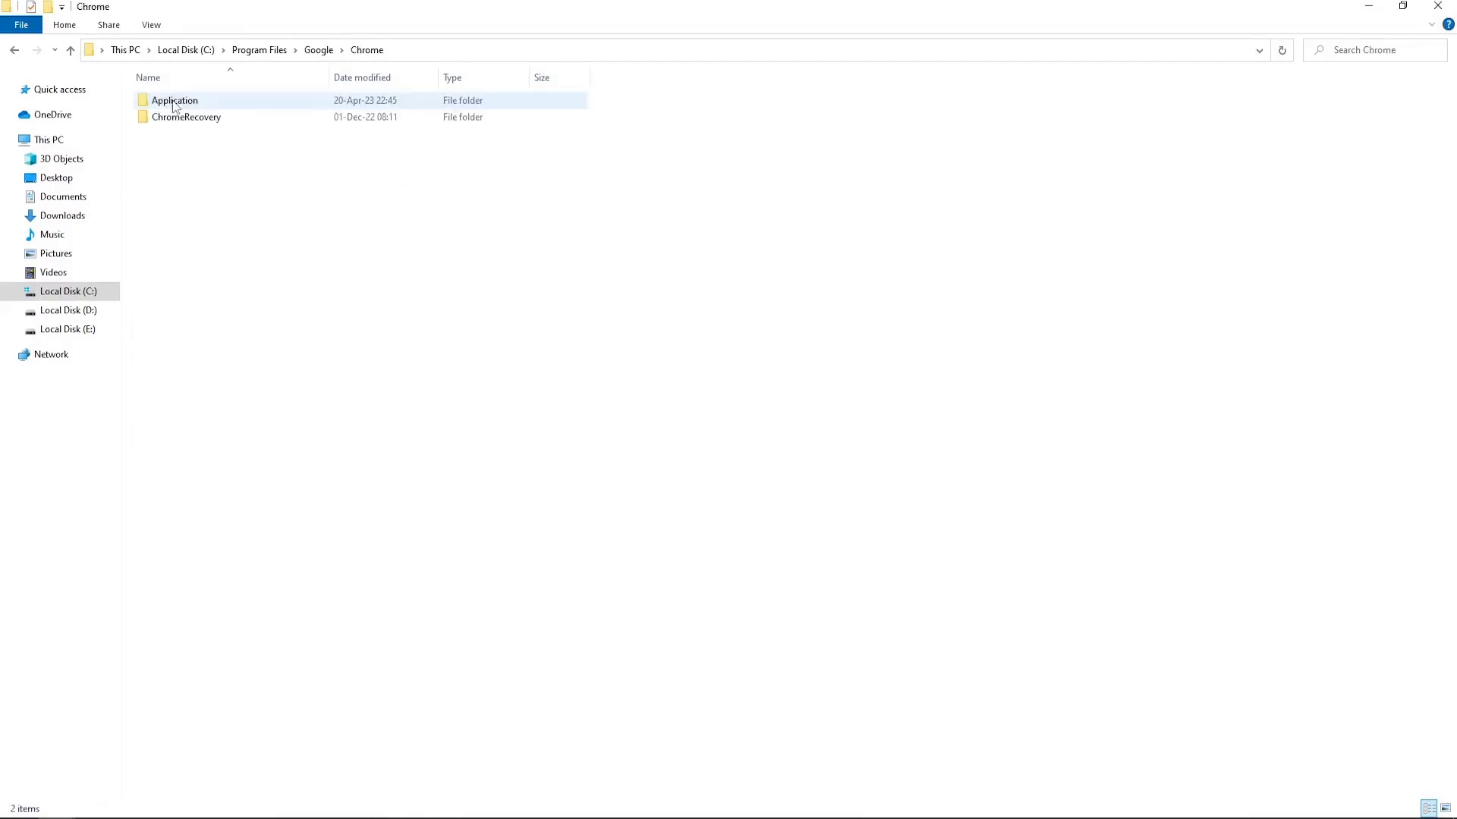
{"action": "double_click", "coordinate": [169, 103]}
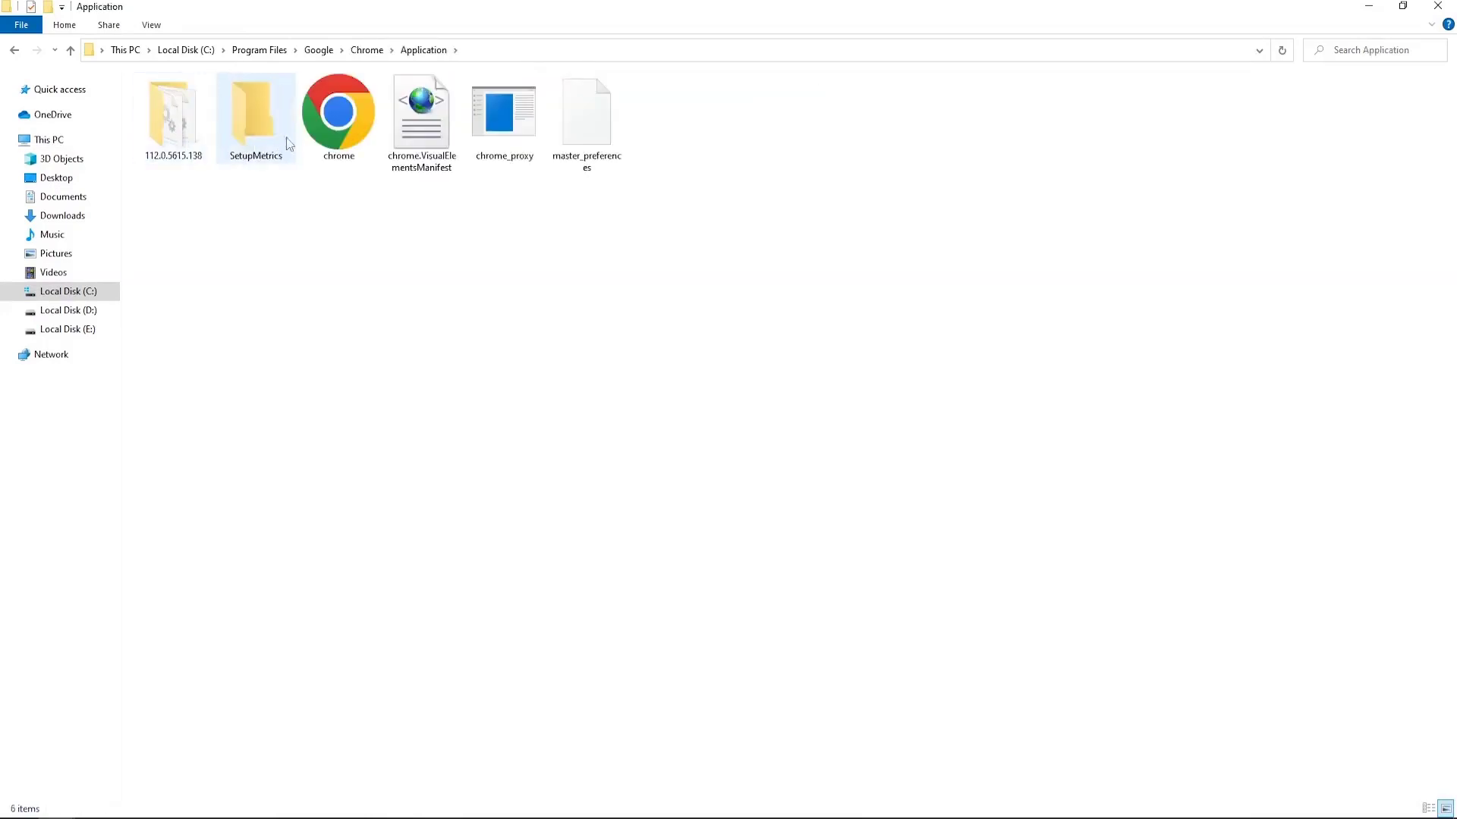
Step: Create a shortcut to the chrome application and have it placed on the desktop
{"action": "left_click", "coordinate": [335, 125]}
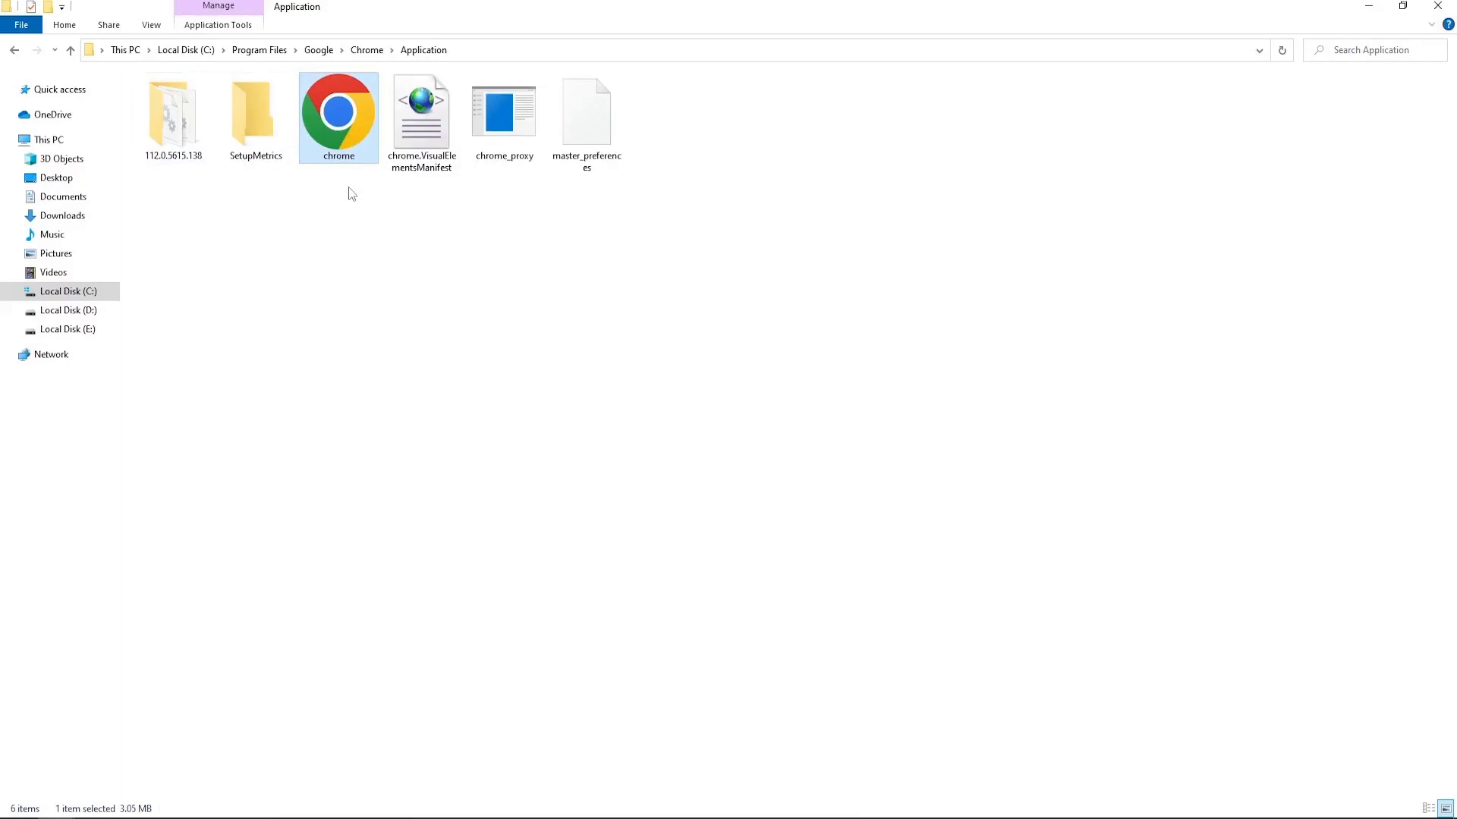
{"action": "right_click", "coordinate": [338, 114]}
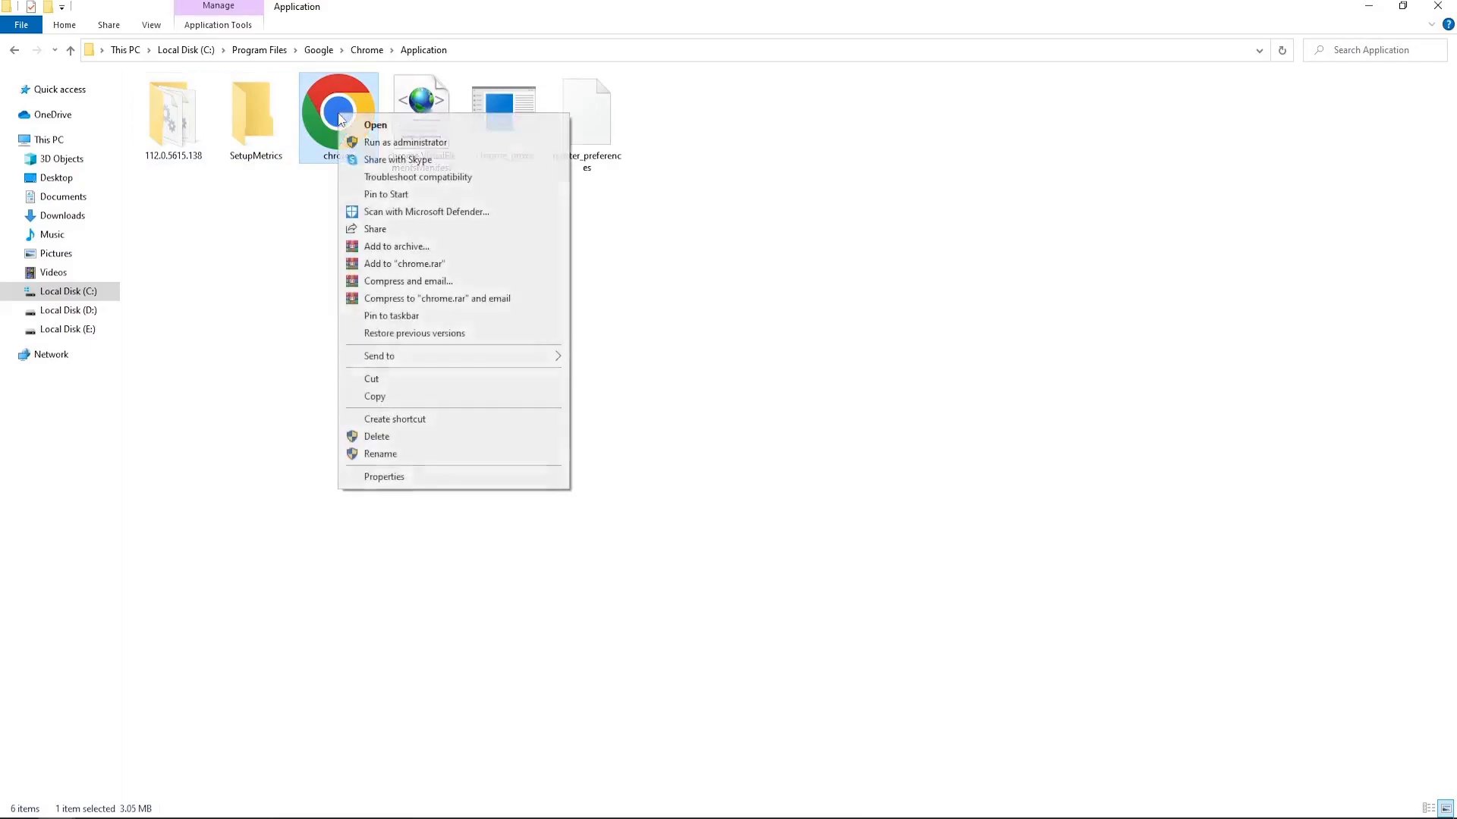
{"action": "left_click", "coordinate": [395, 420]}
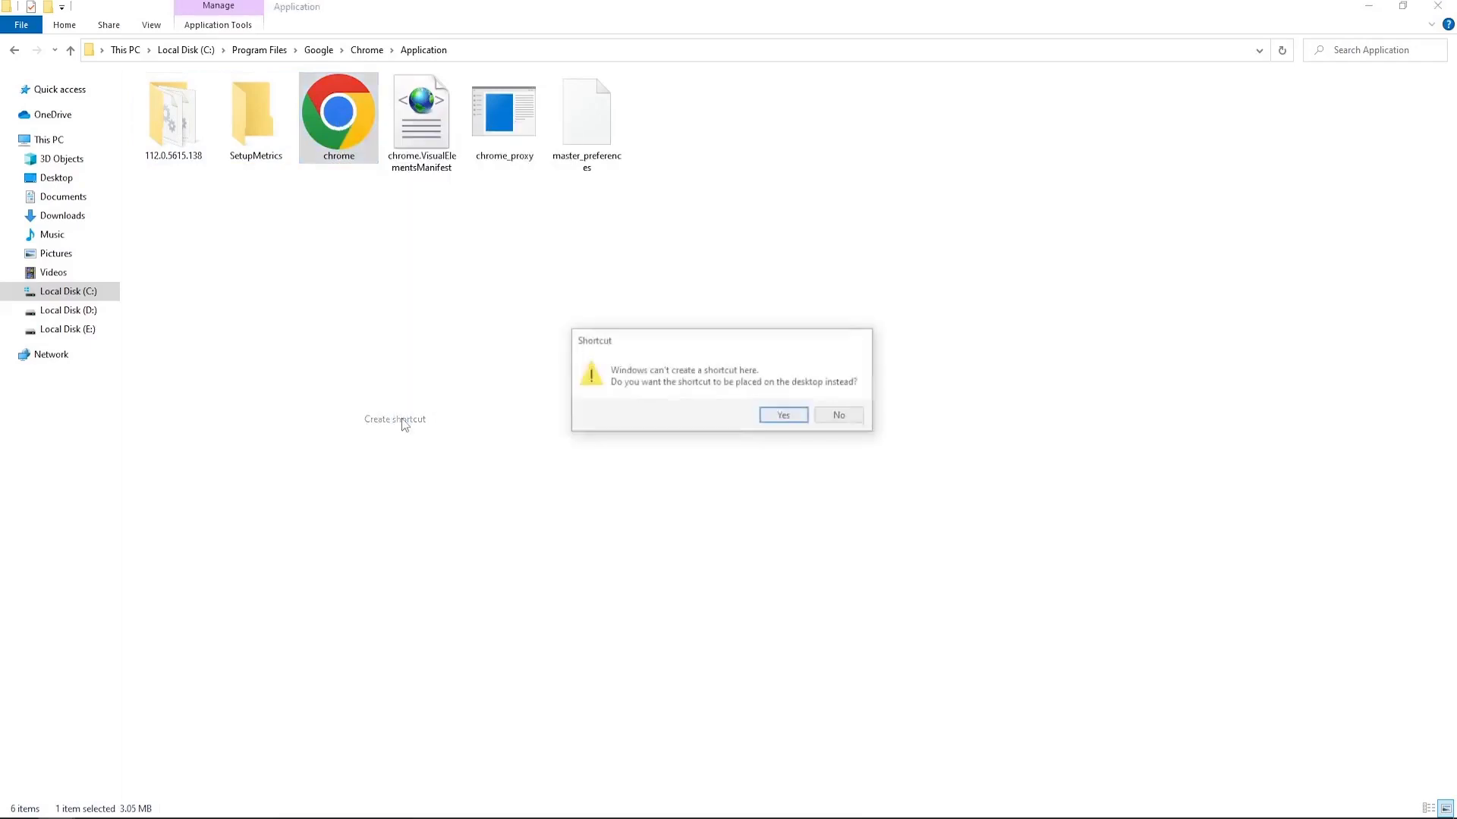
{"action": "left_click", "coordinate": [785, 419]}
Step: Show the desktop and open the properties of the new chrome shortcut
{"action": "left_click", "coordinate": [1455, 817]}
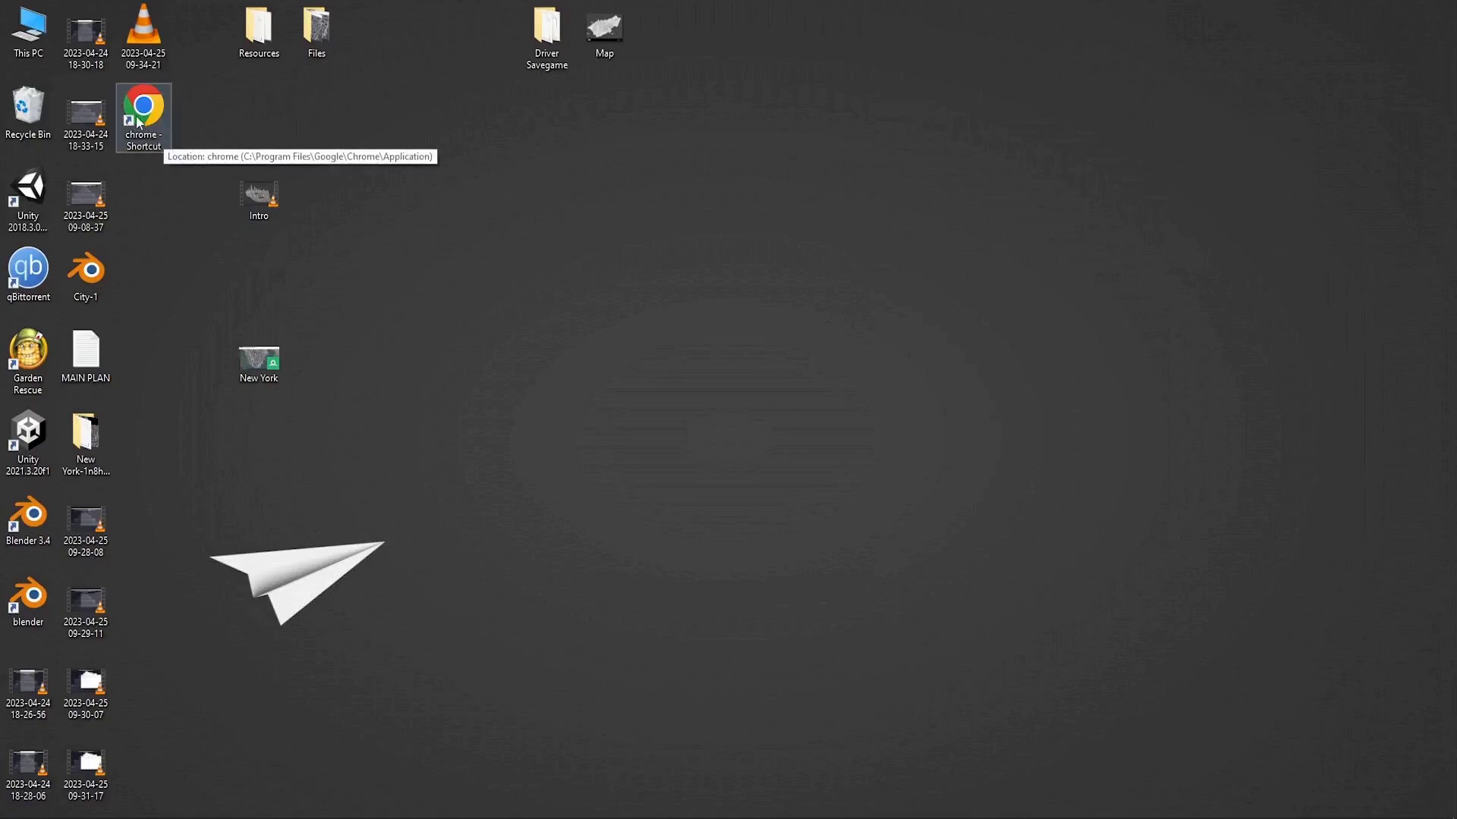
{"action": "right_click", "coordinate": [138, 118]}
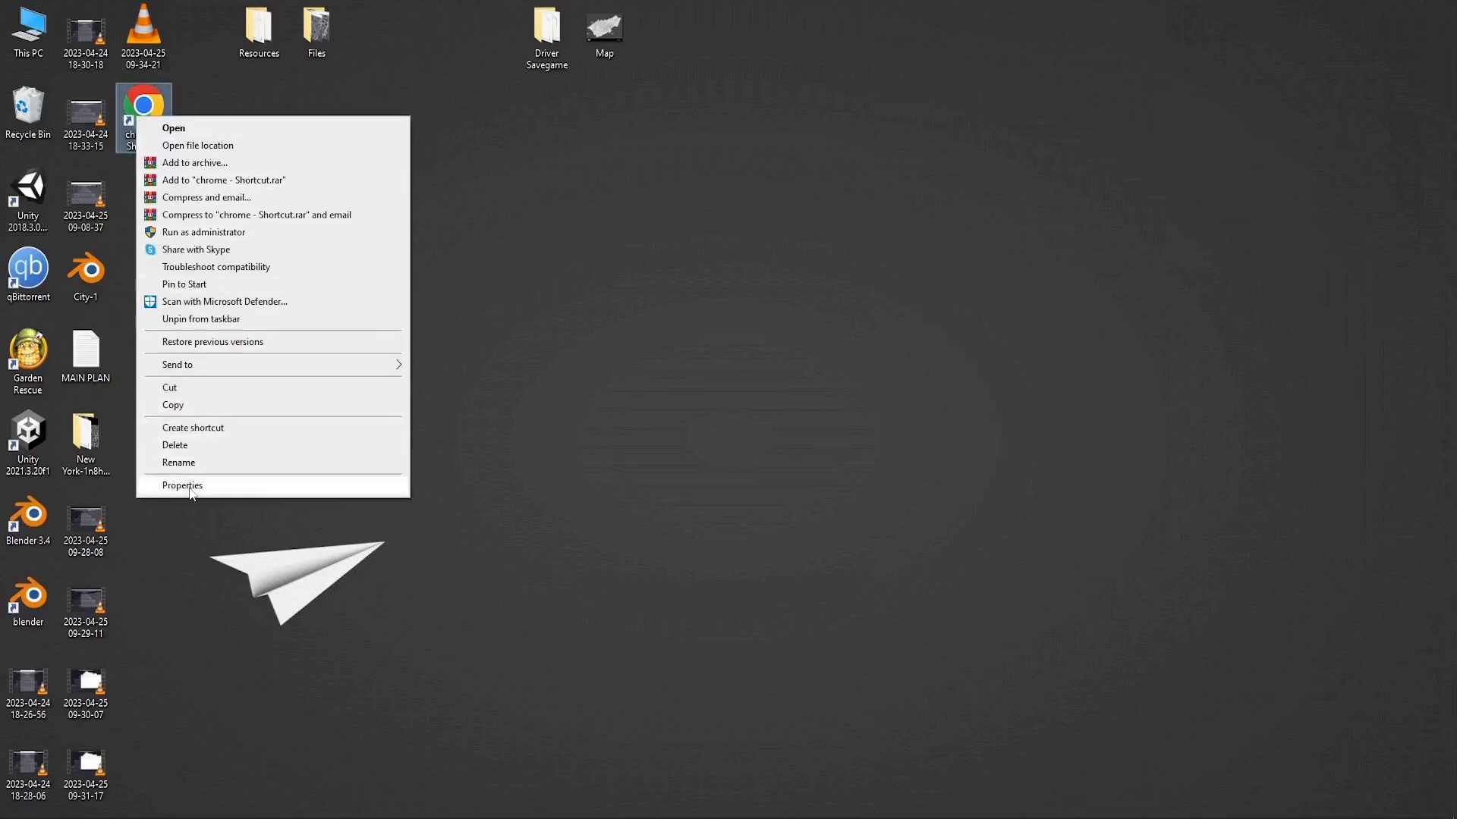
{"action": "left_click", "coordinate": [186, 487]}
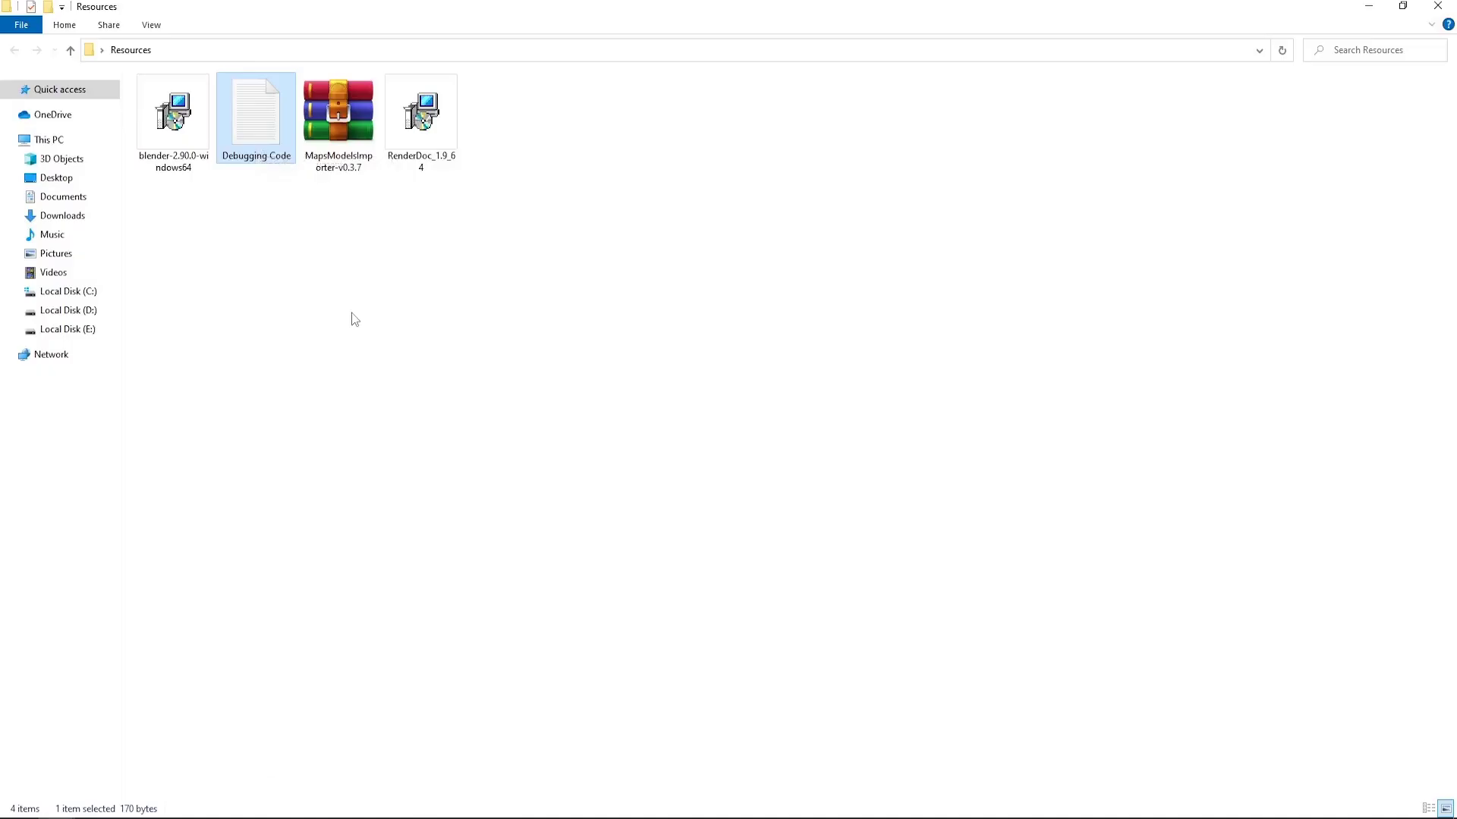
Step: Open the Debugging Code text file in the Resources folder and copy its entire cmd.exe launch command
{"action": "double_click", "coordinate": [256, 125]}
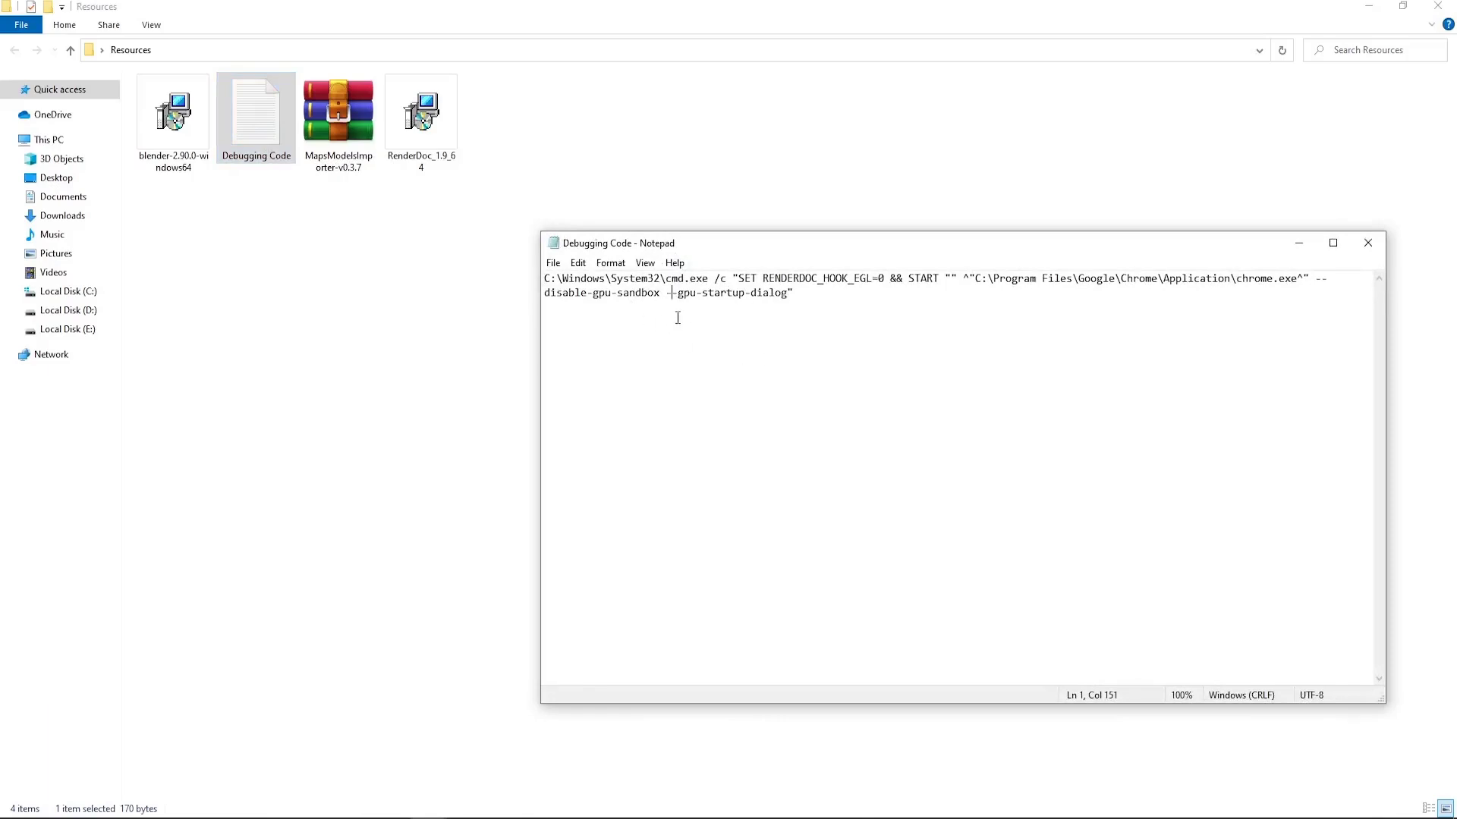
{"action": "left_click_drag", "start_coordinate": [669, 283], "coordinate": [679, 287]}
{"action": "left_click_drag", "start_coordinate": [797, 294], "coordinate": [543, 278]}
{"action": "right_click", "coordinate": [581, 287]}
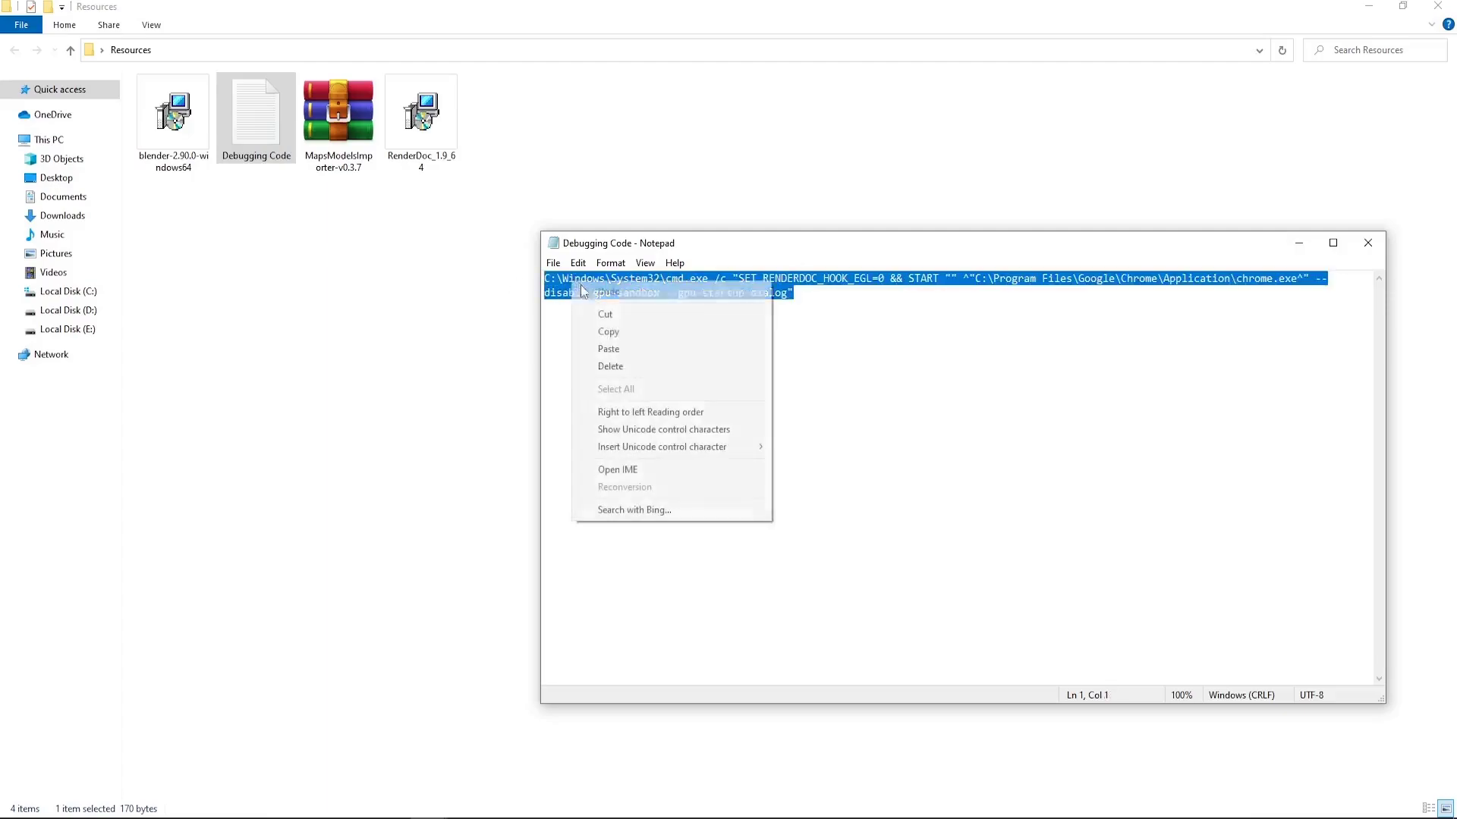
{"action": "left_click", "coordinate": [609, 332]}
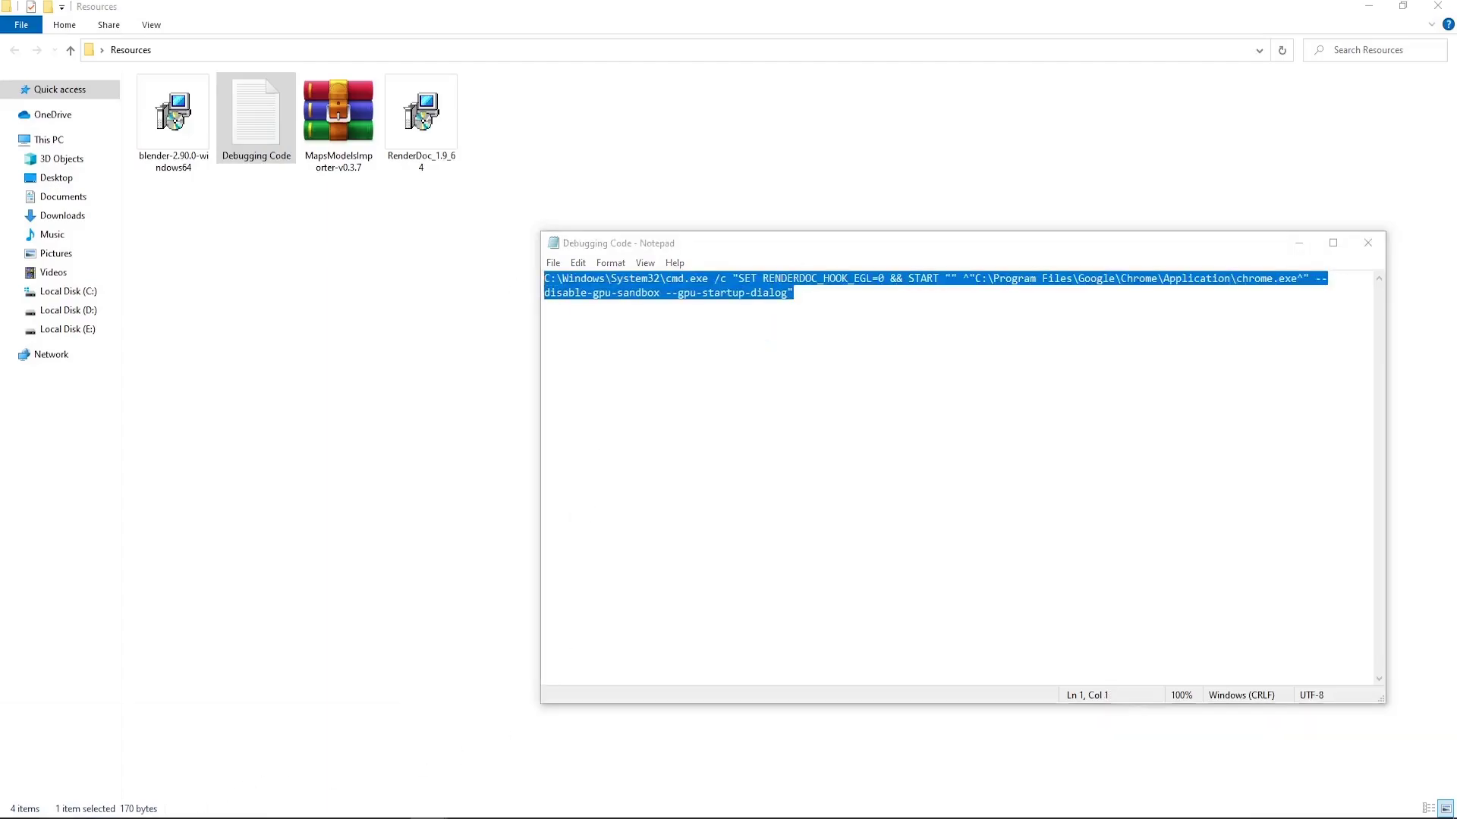
Step: Replace the chrome shortcut's target with the copied cmd.exe command that sets RENDERDOC_HOOK_EGL=0, and save the properties
{"action": "left_click", "coordinate": [372, 731]}
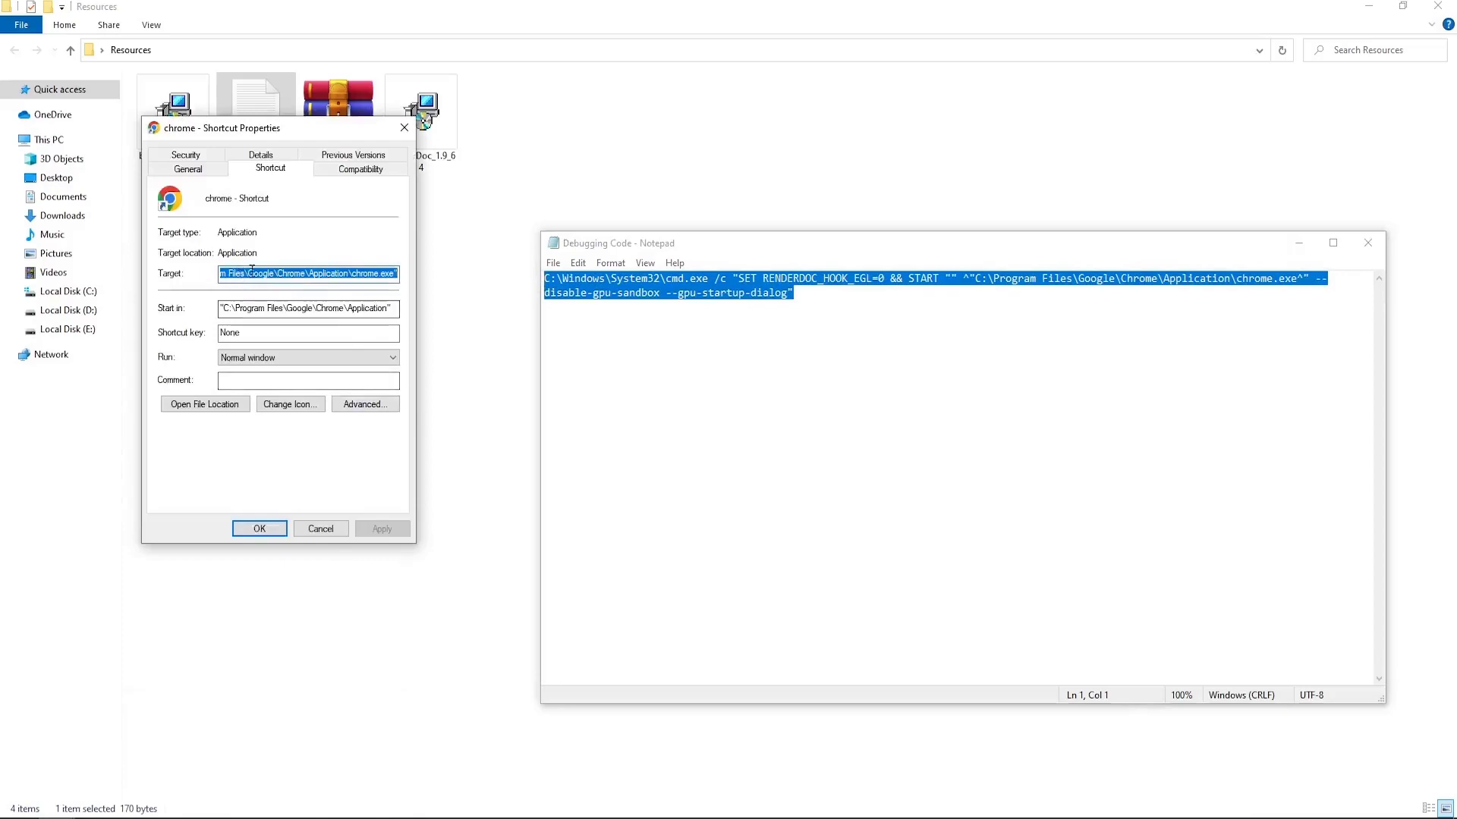
{"action": "key", "text": "BackSpace"}
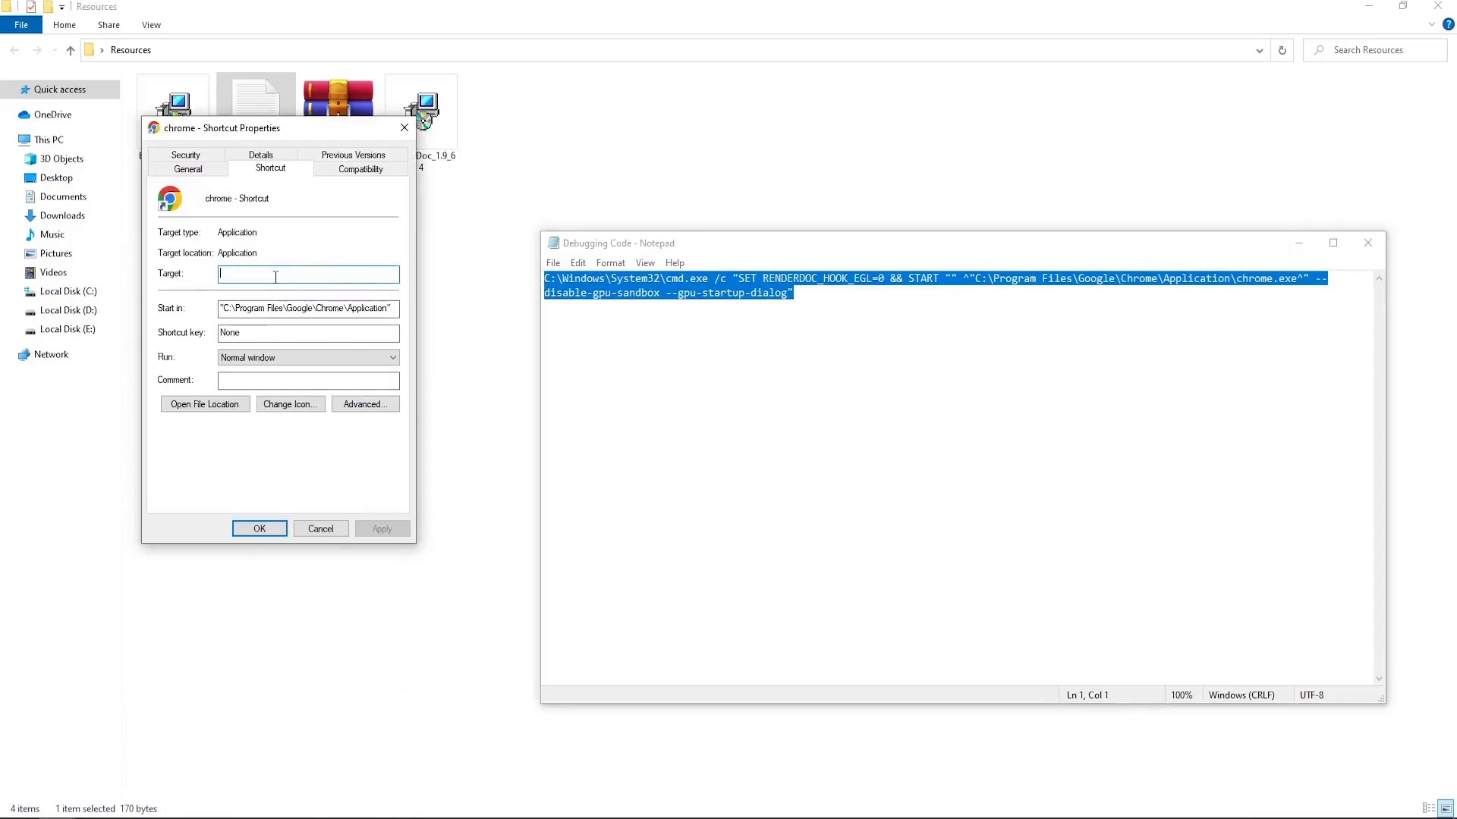
{"action": "right_click", "coordinate": [265, 275]}
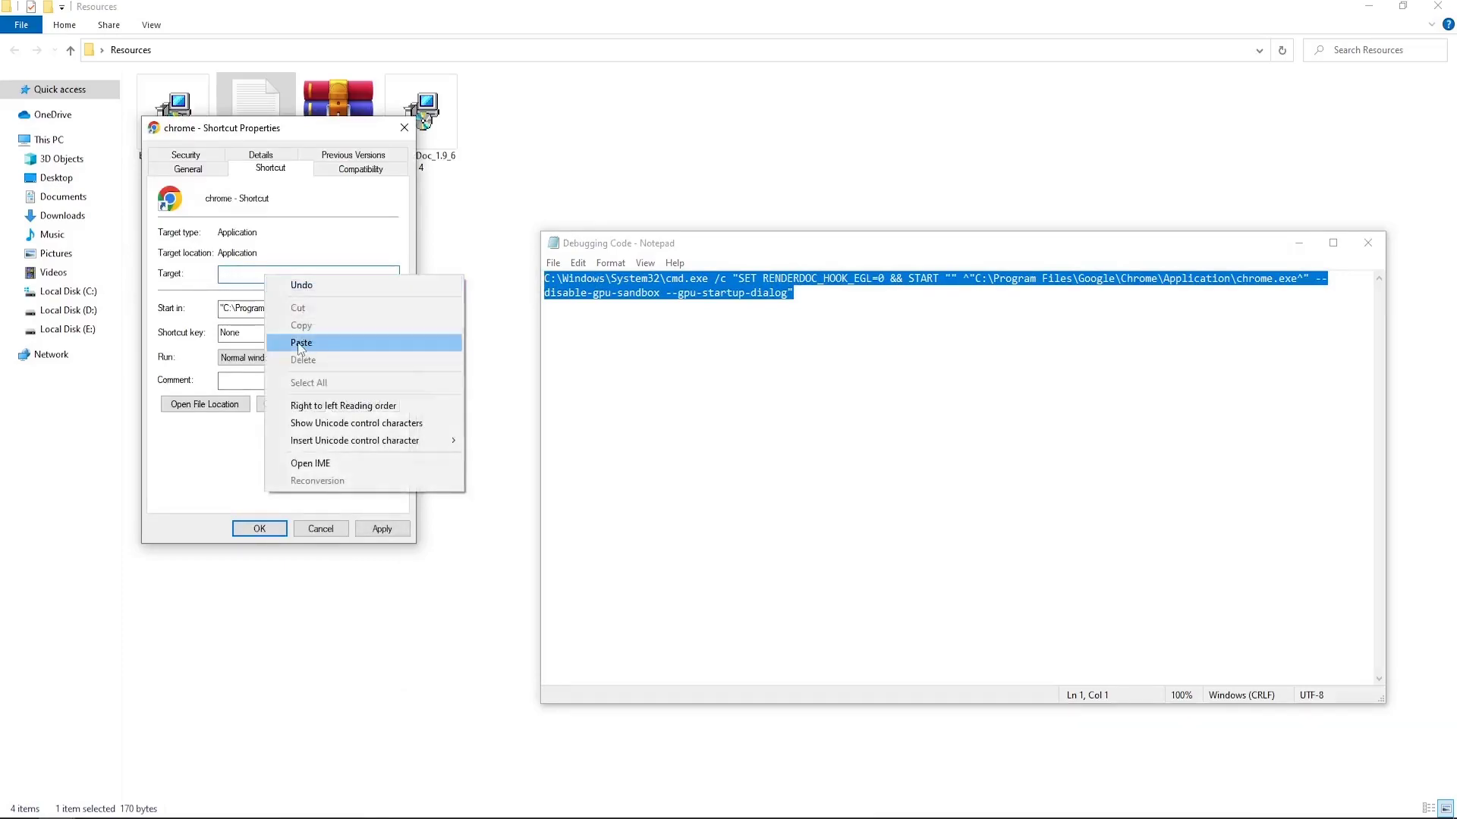
{"action": "left_click", "coordinate": [301, 343]}
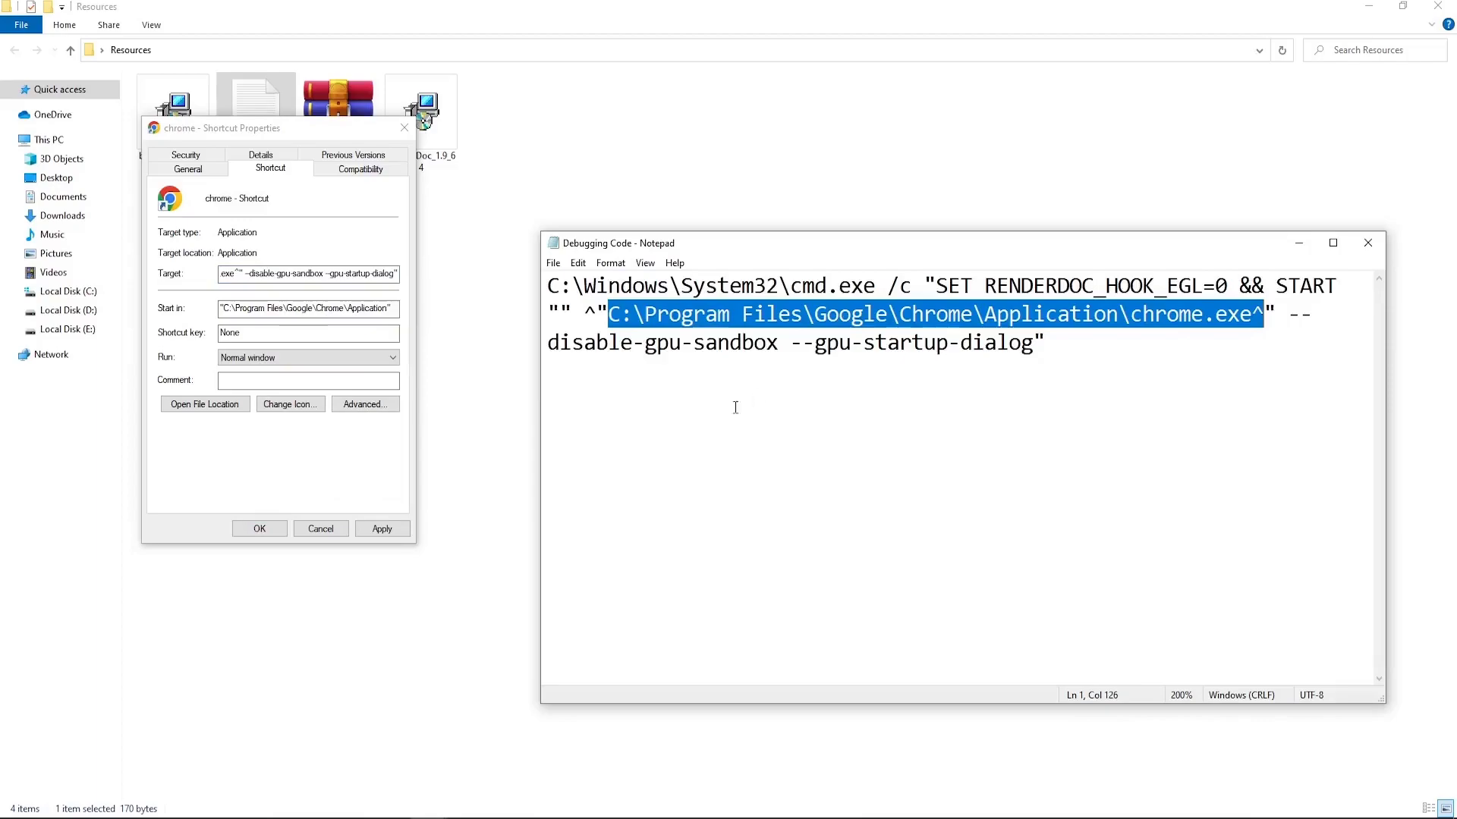
{"action": "left_click", "coordinate": [370, 530]}
{"action": "left_click", "coordinate": [258, 529]}
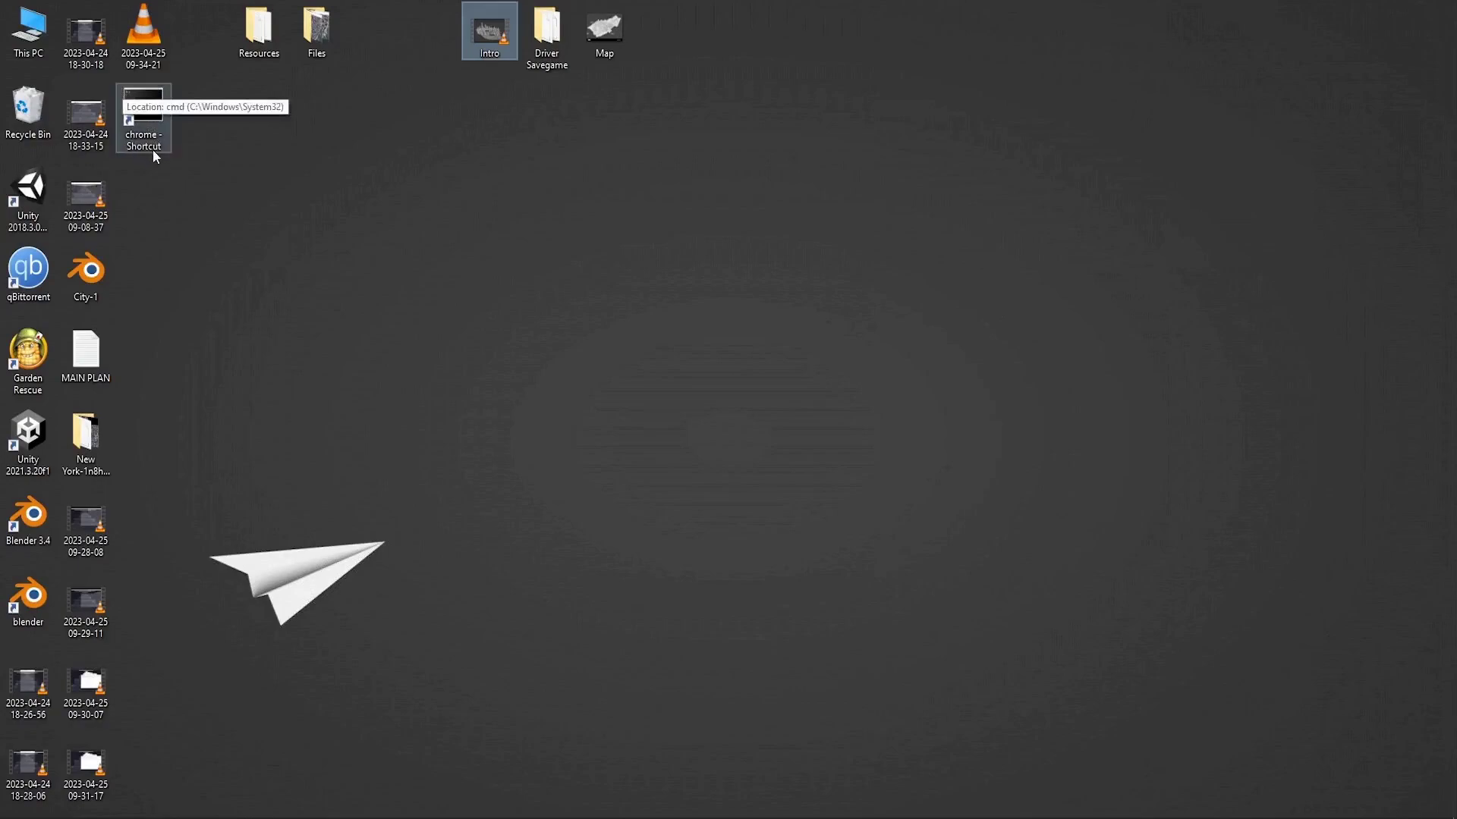
Step: Launch Chrome from the modified desktop shortcut, and open RenderDoc while the GPU startup dialog is waiting
{"action": "double_click", "coordinate": [148, 110]}
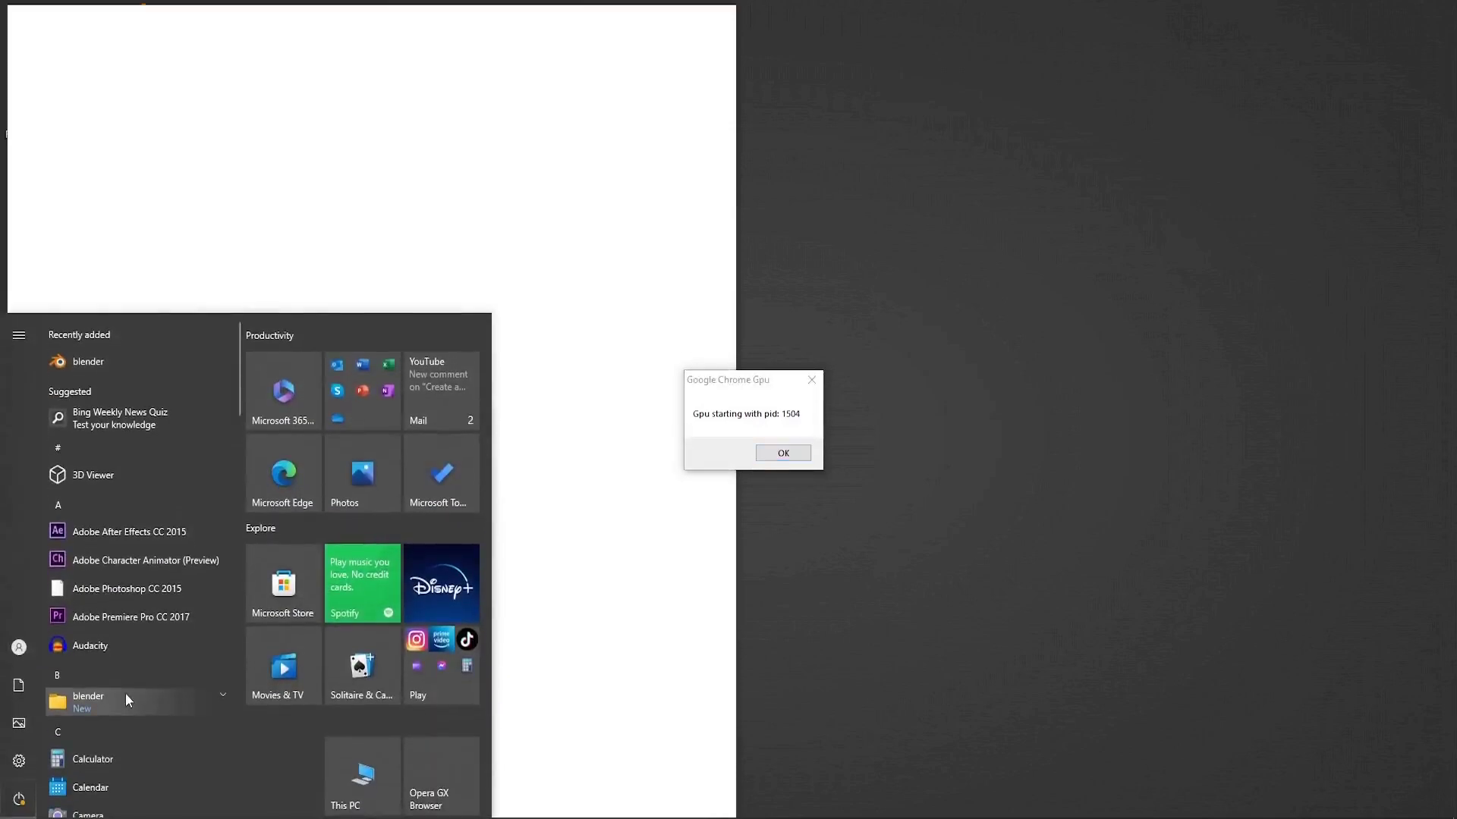
{"action": "type", "text": "render"}
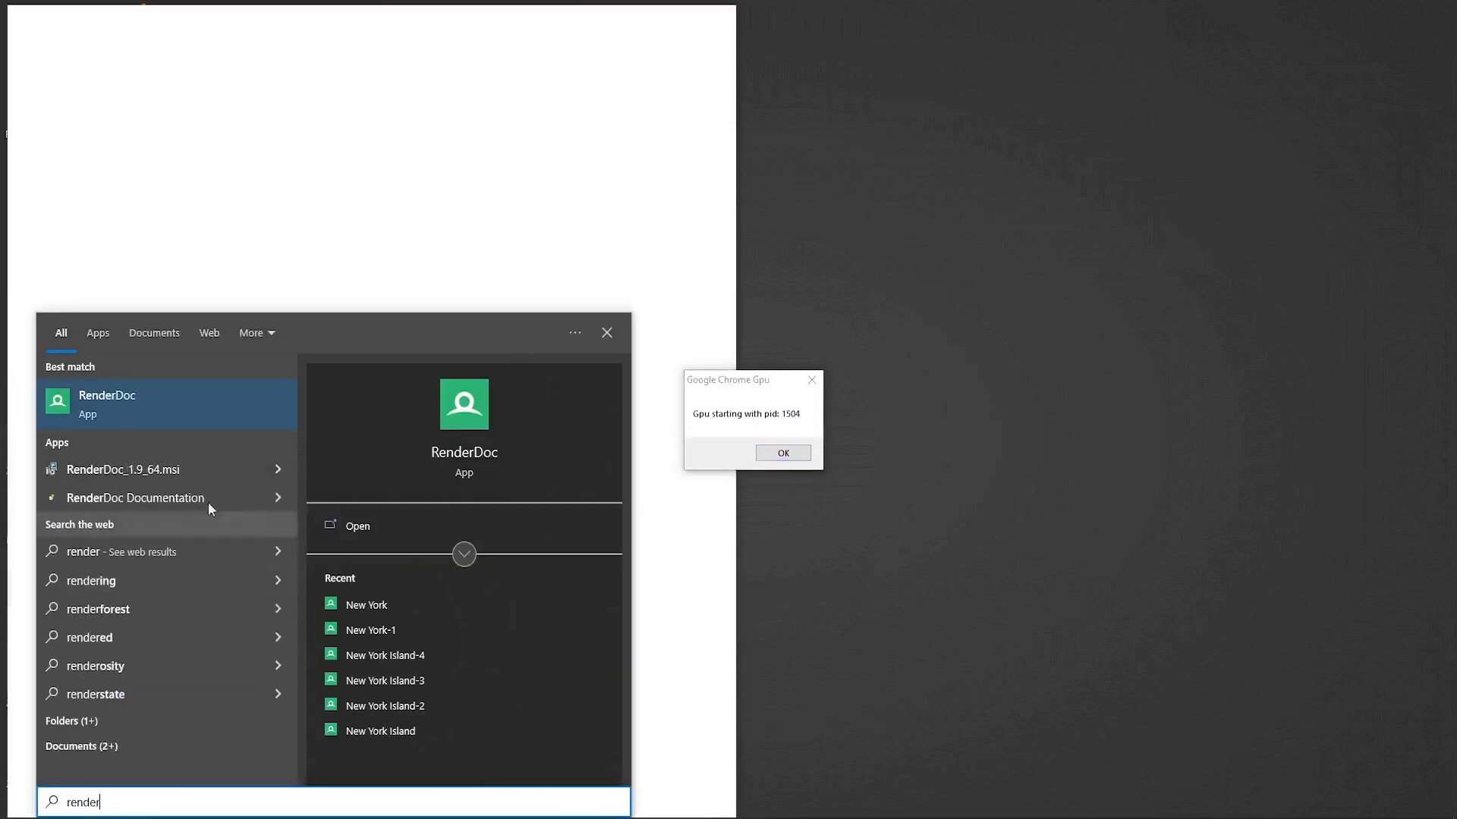
{"action": "left_click", "coordinate": [177, 400]}
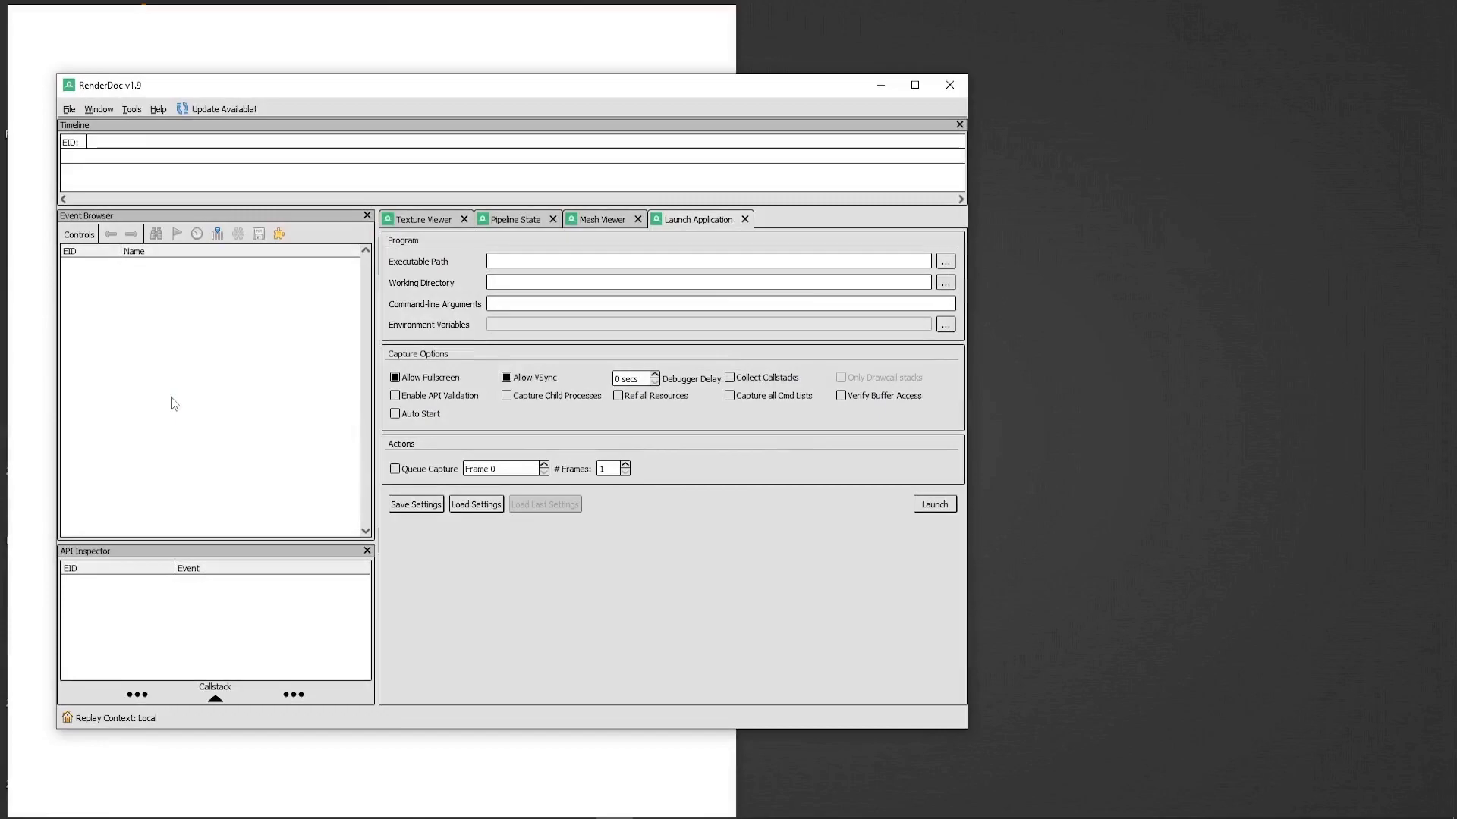
Step: Open RenderDoc's Inject into Process view and arrange the windows so the Google Chrome Gpu dialog stays visible beside it
{"action": "left_click", "coordinate": [69, 109]}
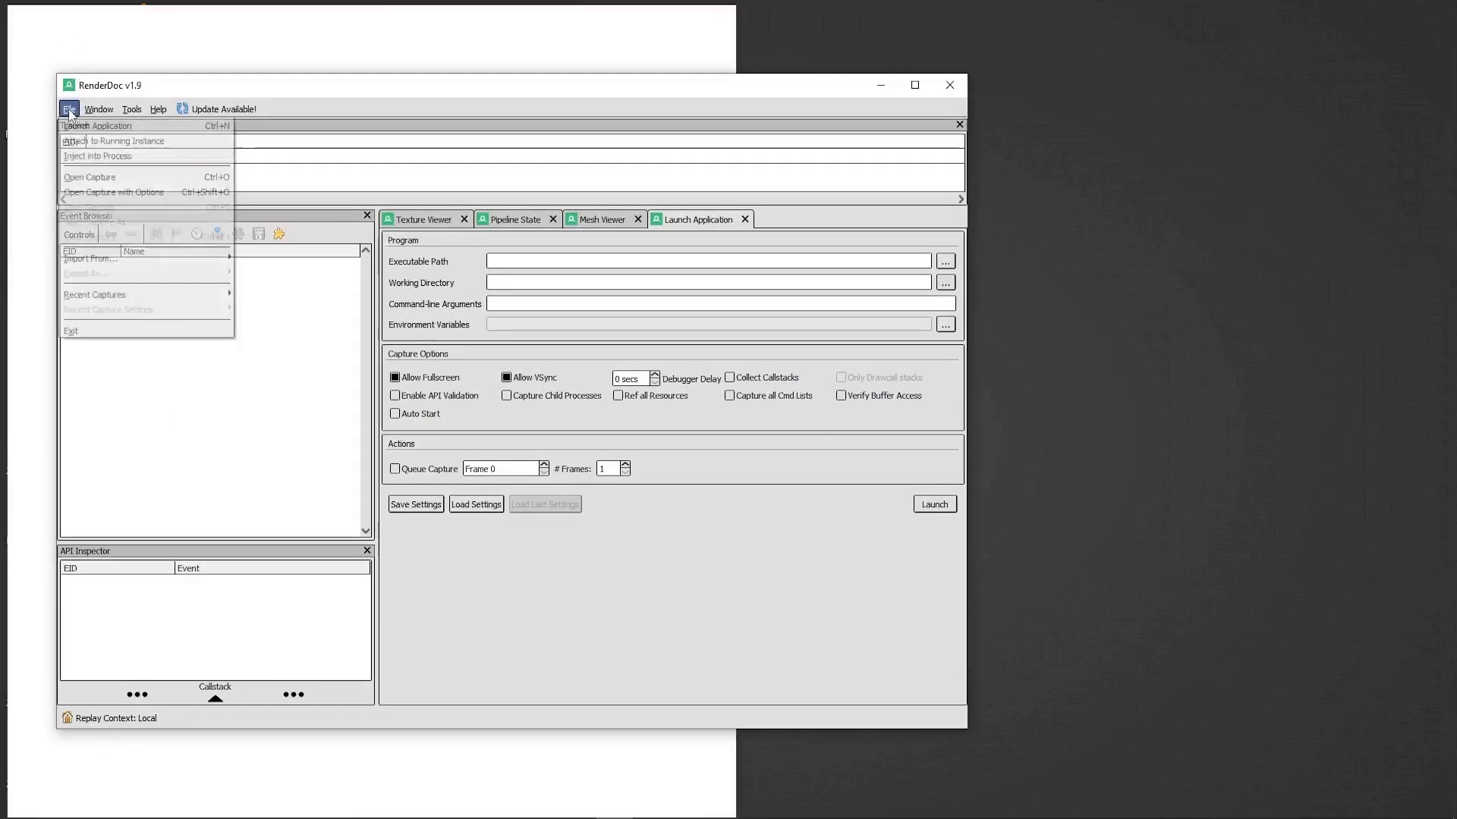
{"action": "left_click", "coordinate": [107, 156]}
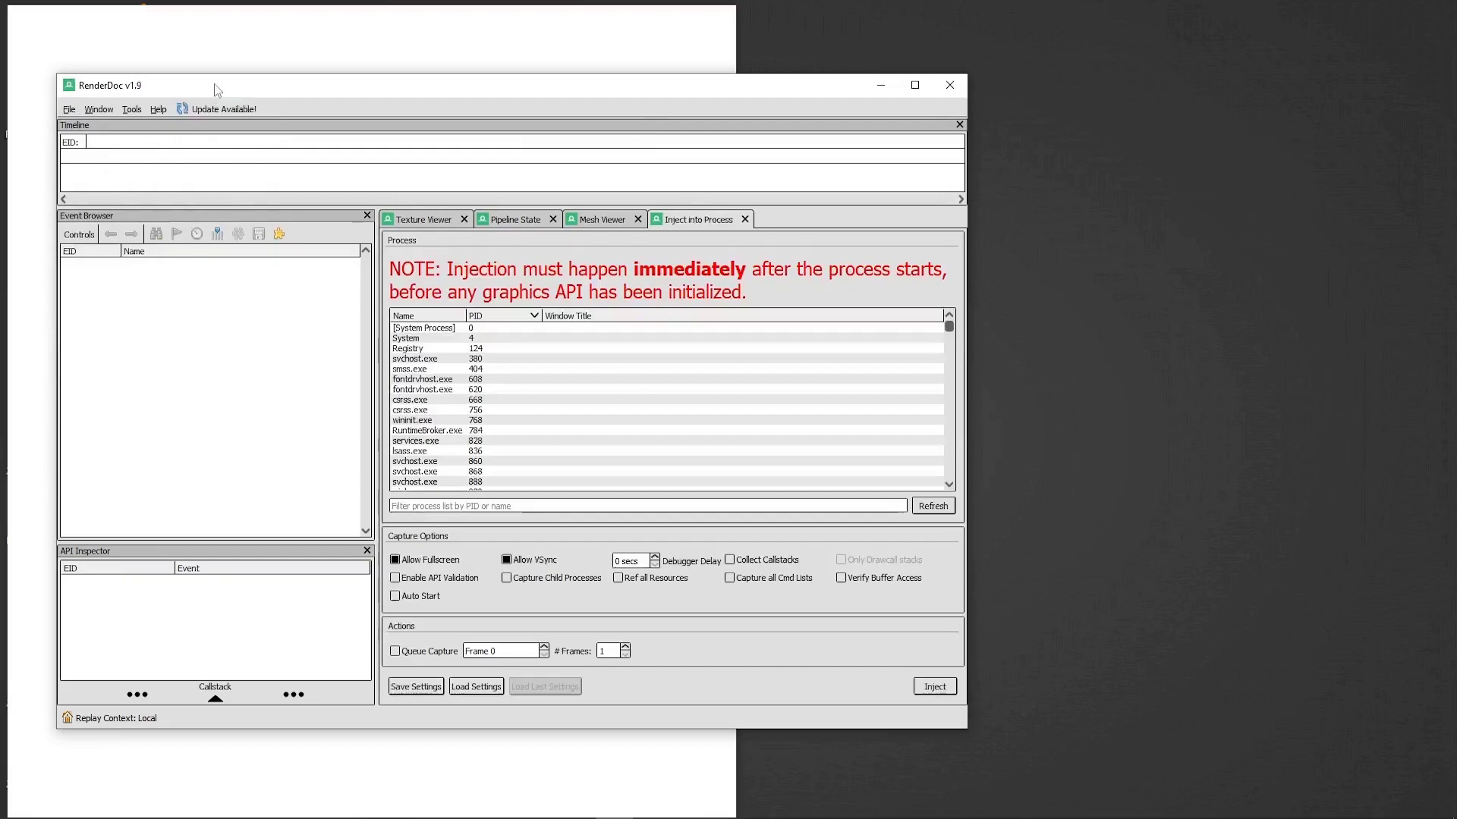
{"action": "left_click_drag", "start_coordinate": [210, 83], "coordinate": [115, 125]}
{"action": "left_click_drag", "start_coordinate": [439, 140], "coordinate": [213, 139]}
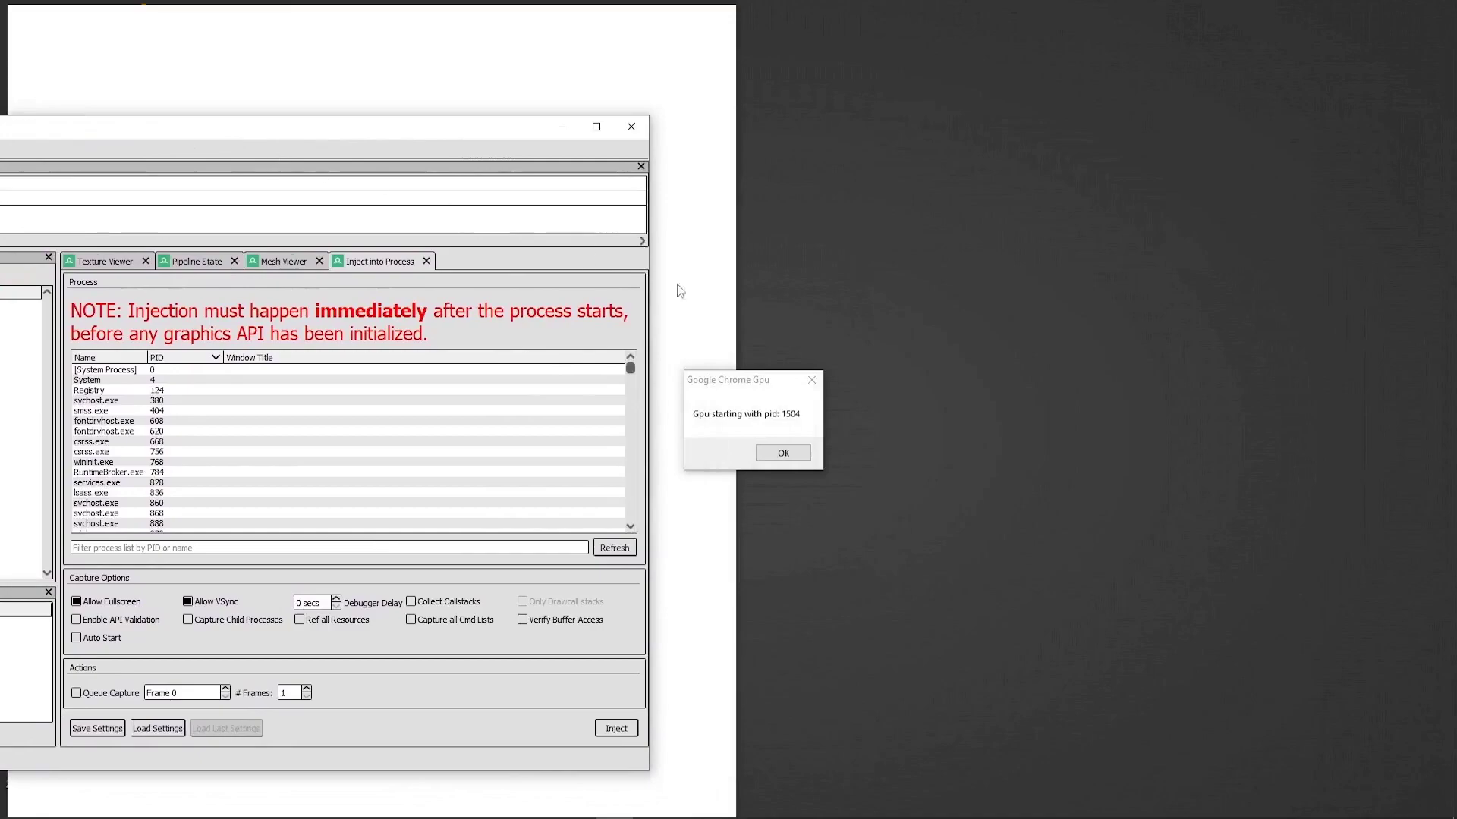
{"action": "left_click_drag", "start_coordinate": [763, 383], "coordinate": [1114, 374]}
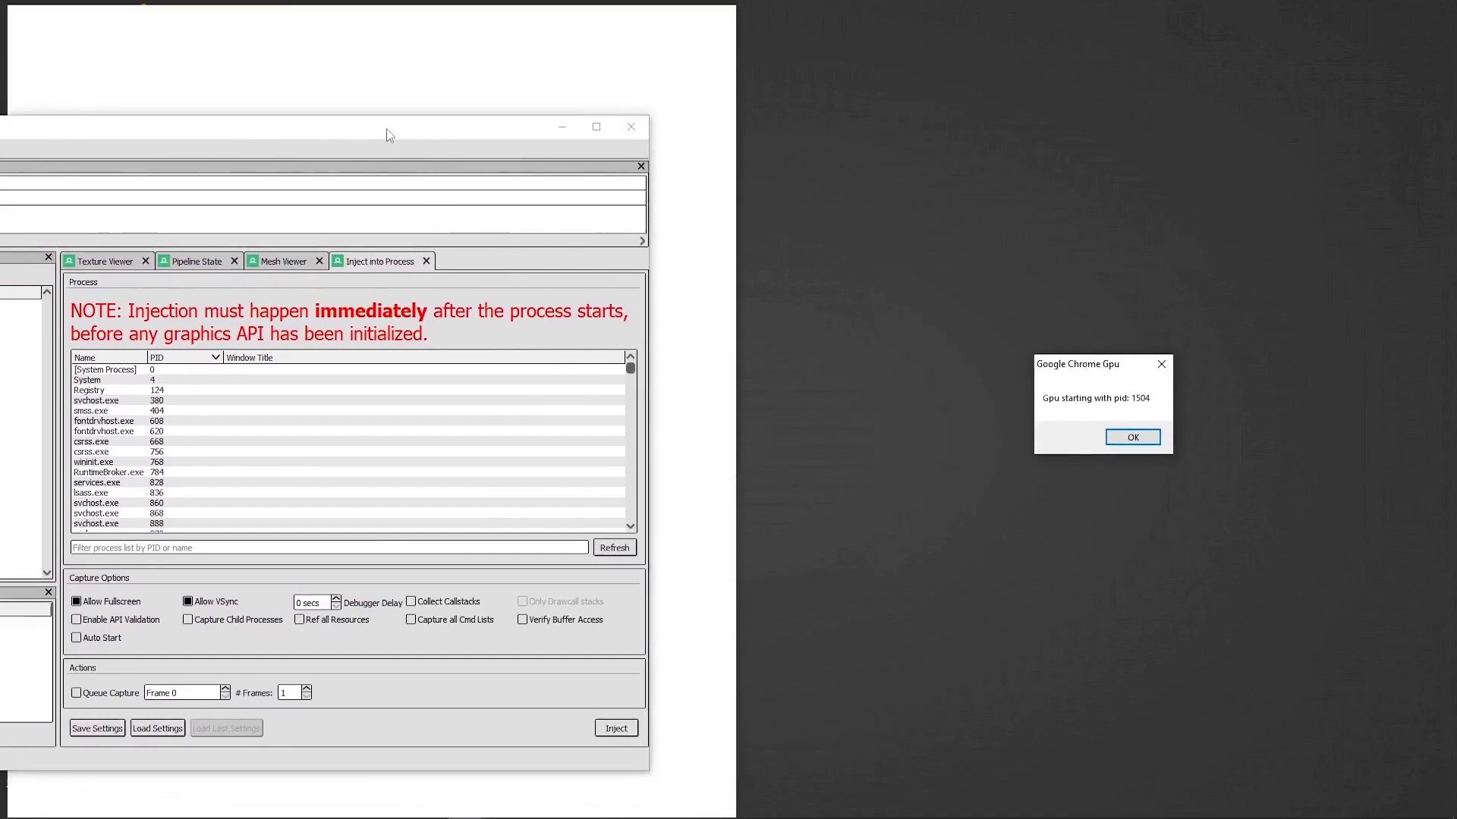
{"action": "left_click_drag", "start_coordinate": [386, 135], "coordinate": [731, 113]}
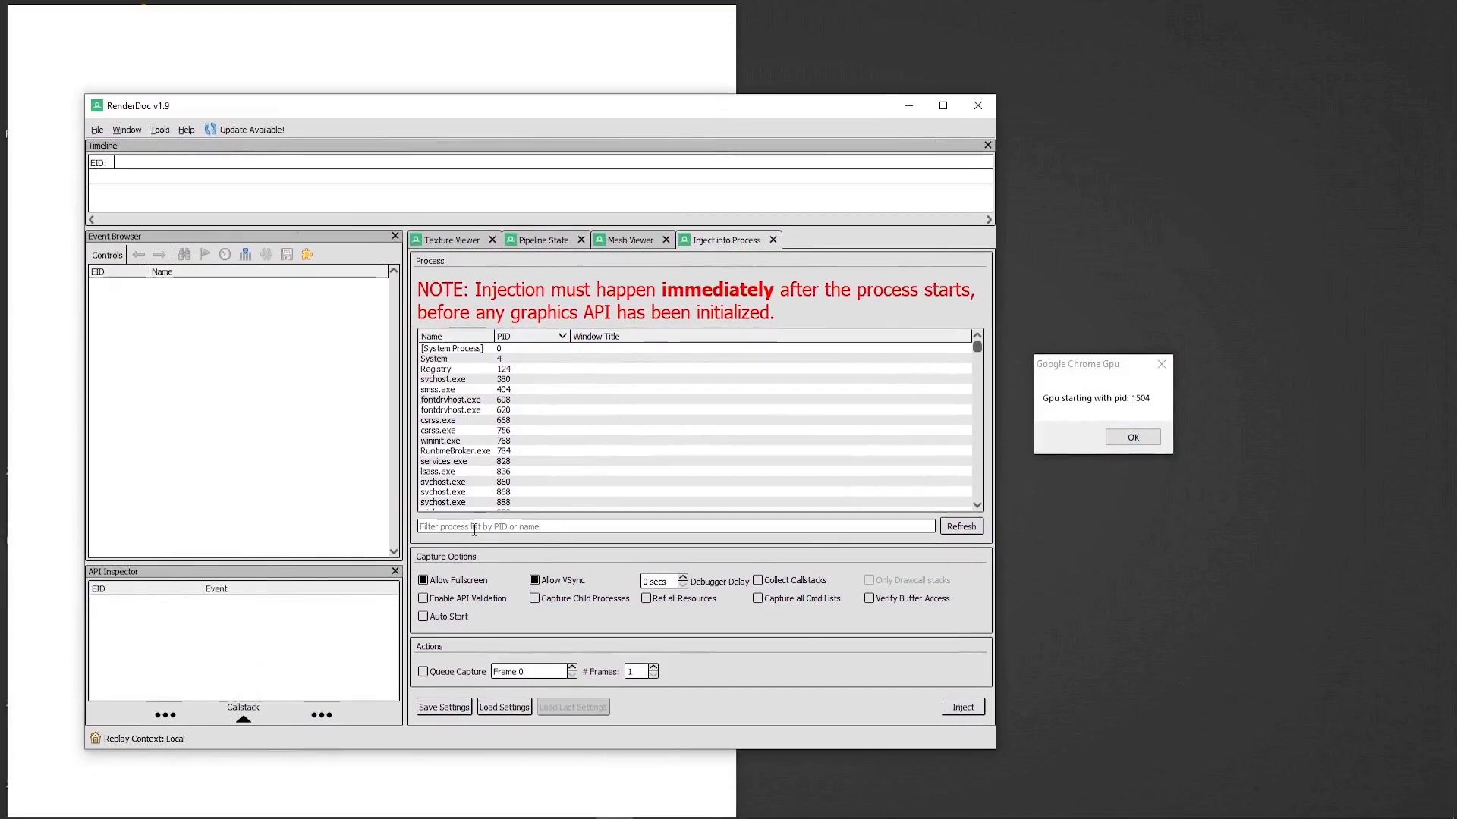
Step: Filter the process list by PID 1504 and inject RenderDoc into the matching chrome.exe process
{"action": "left_click", "coordinate": [527, 529]}
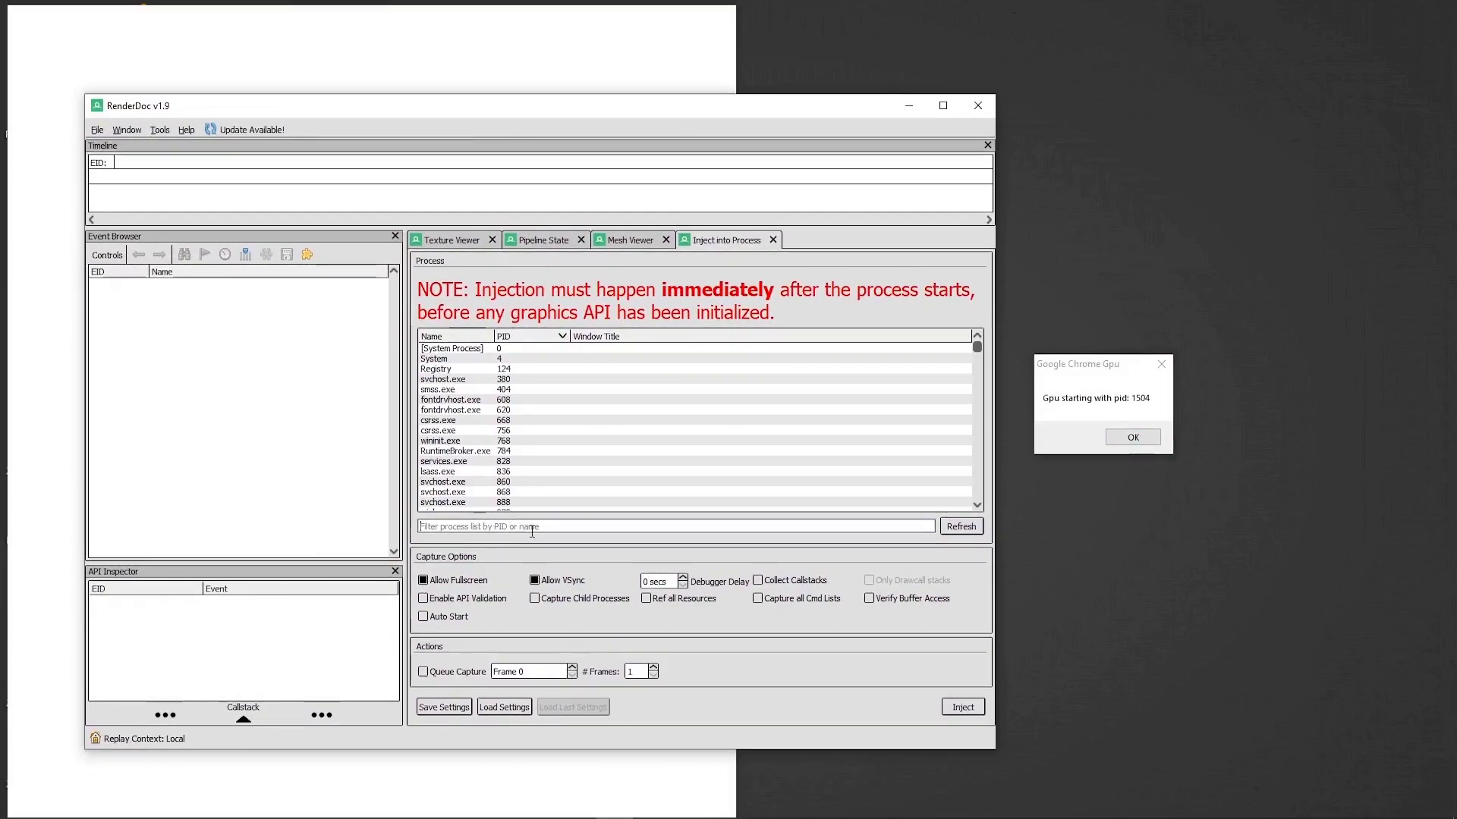
{"action": "type", "text": "1504"}
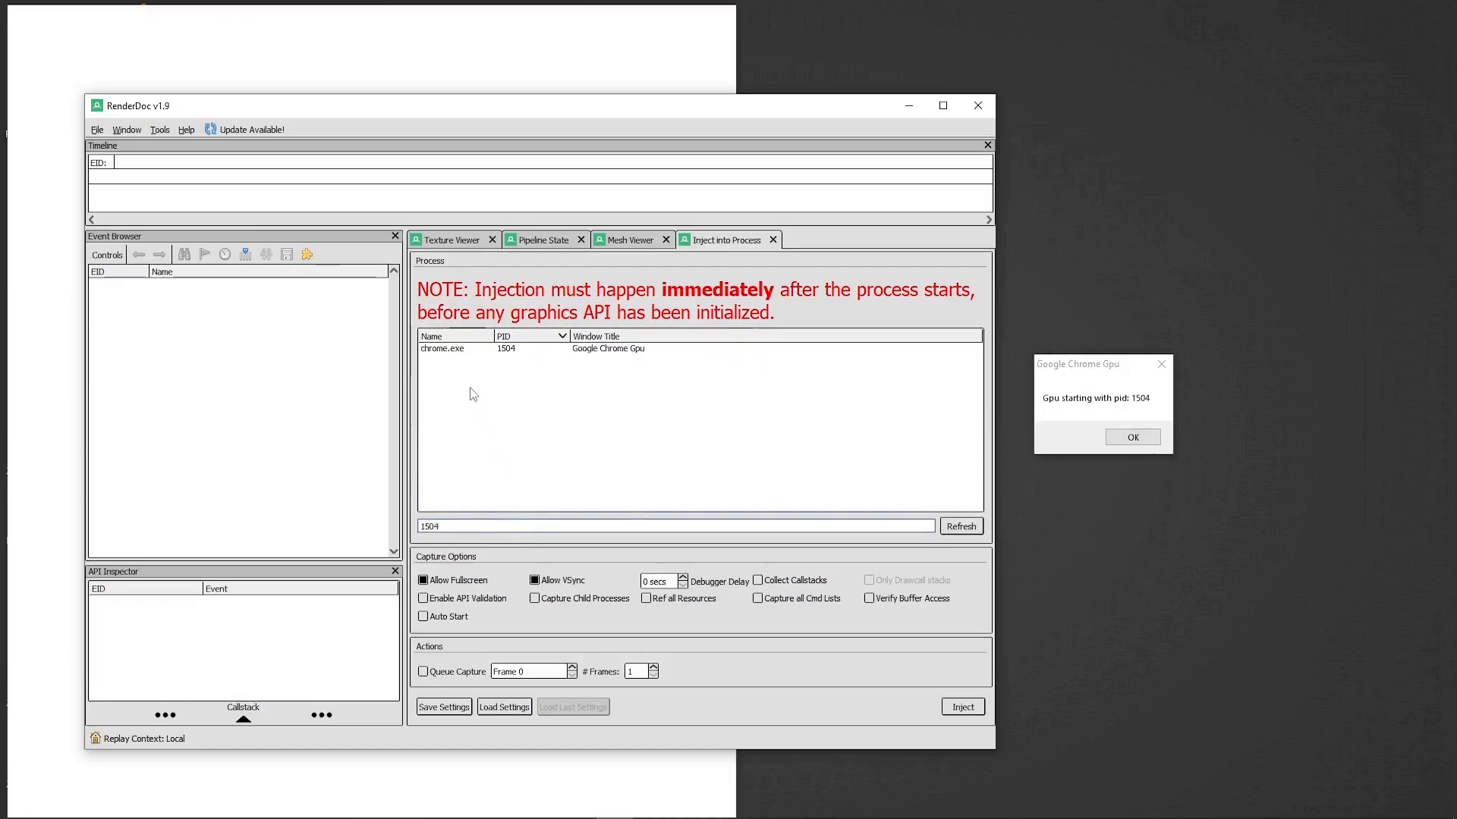
{"action": "double_click", "coordinate": [448, 348]}
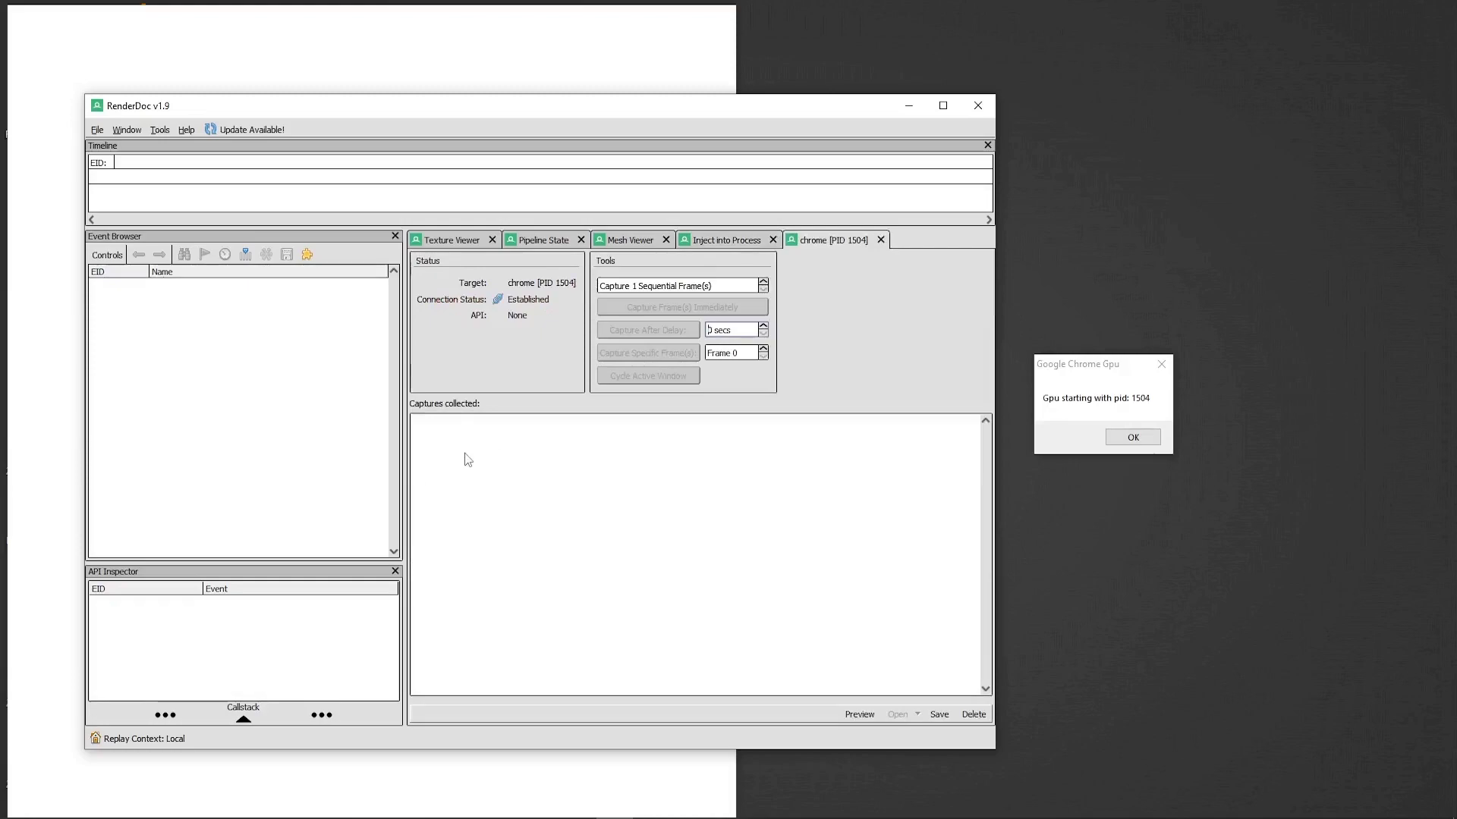
Step: Accept the Google Chrome Gpu startup dialog and open Google Earth in the launched Chrome window
{"action": "left_click", "coordinate": [1088, 398]}
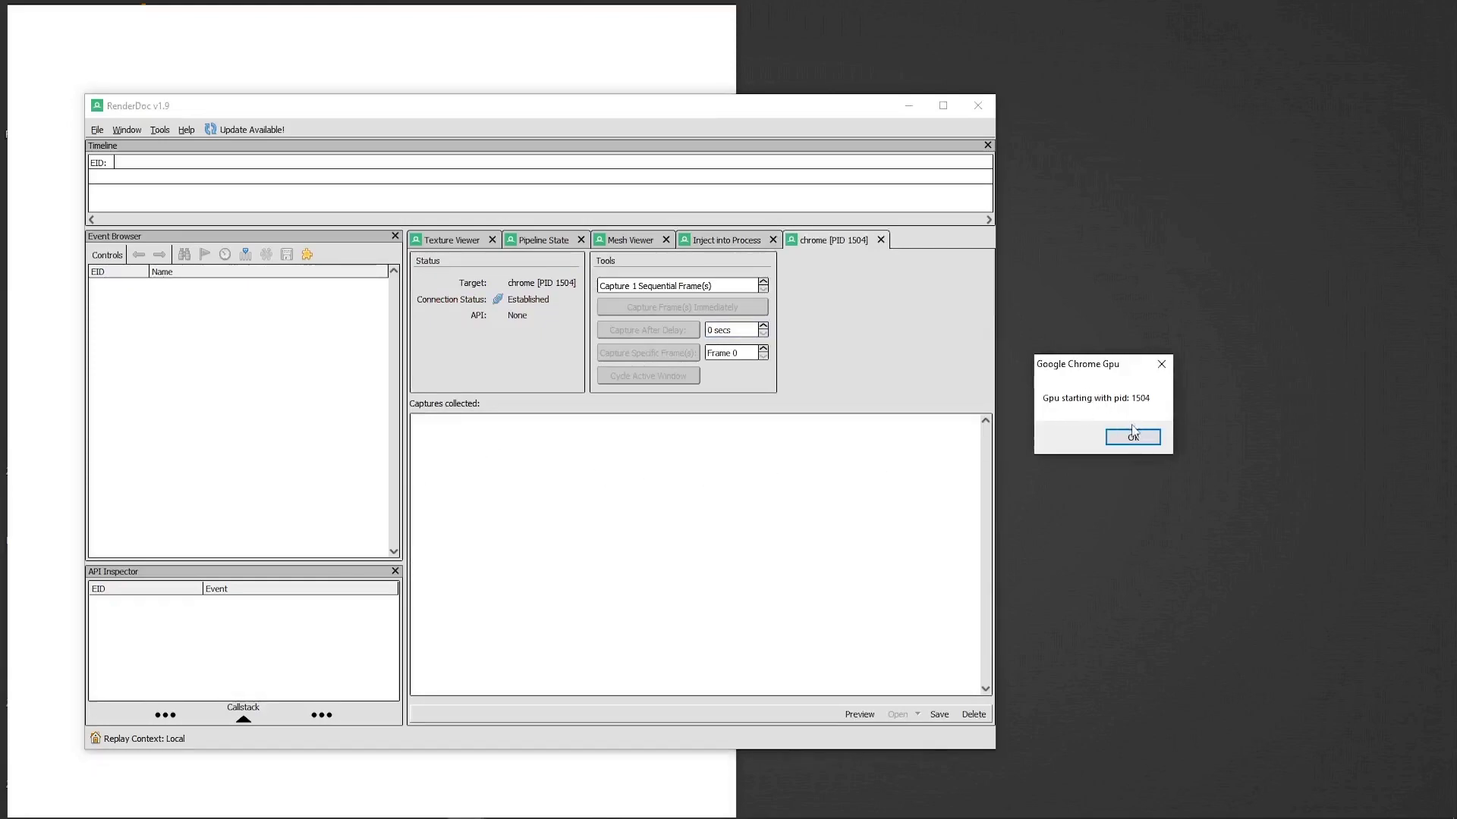
{"action": "left_click", "coordinate": [1152, 445]}
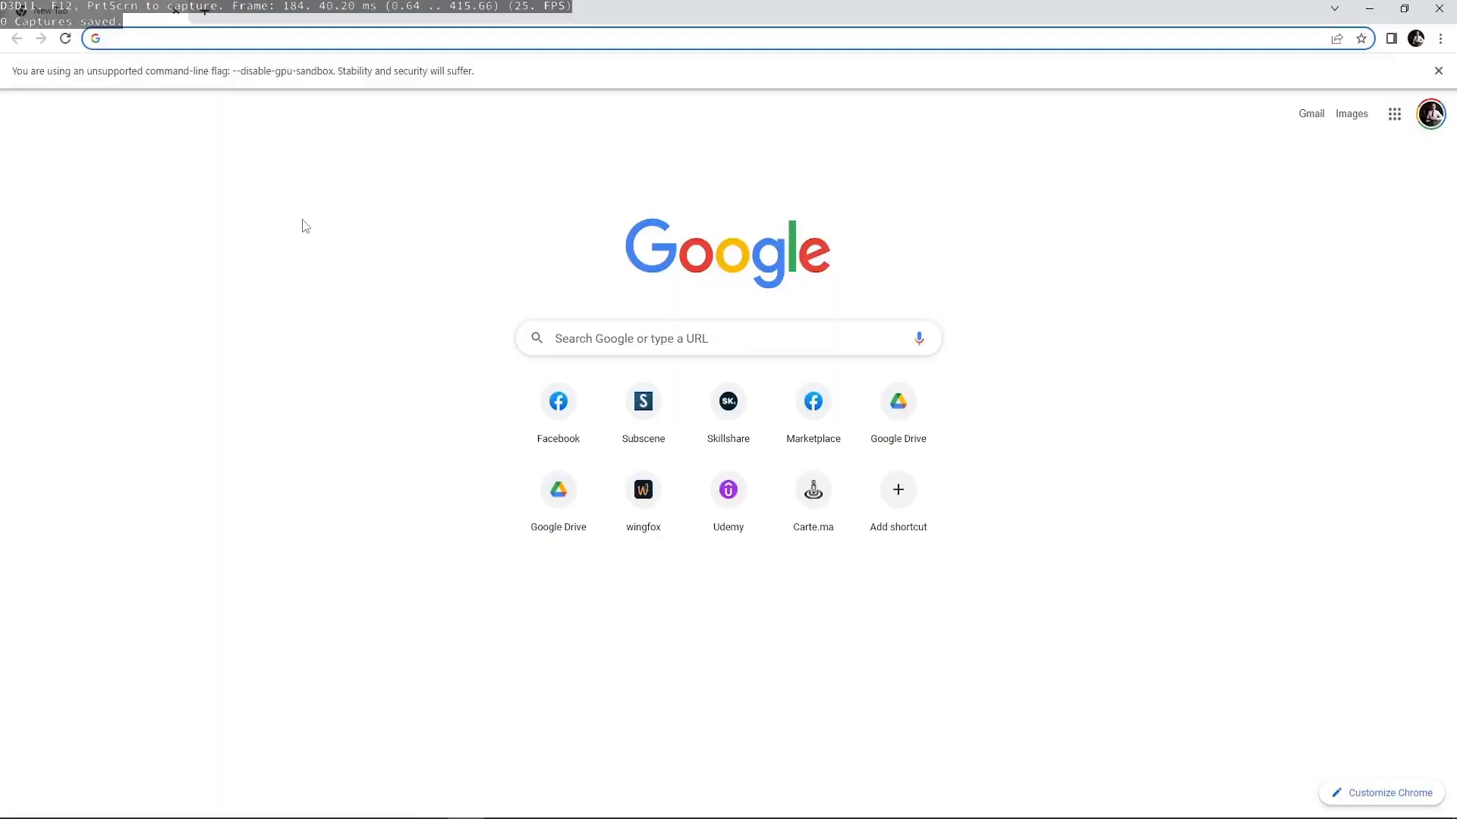
{"action": "type", "text": "google"}
{"action": "key", "text": "Return"}
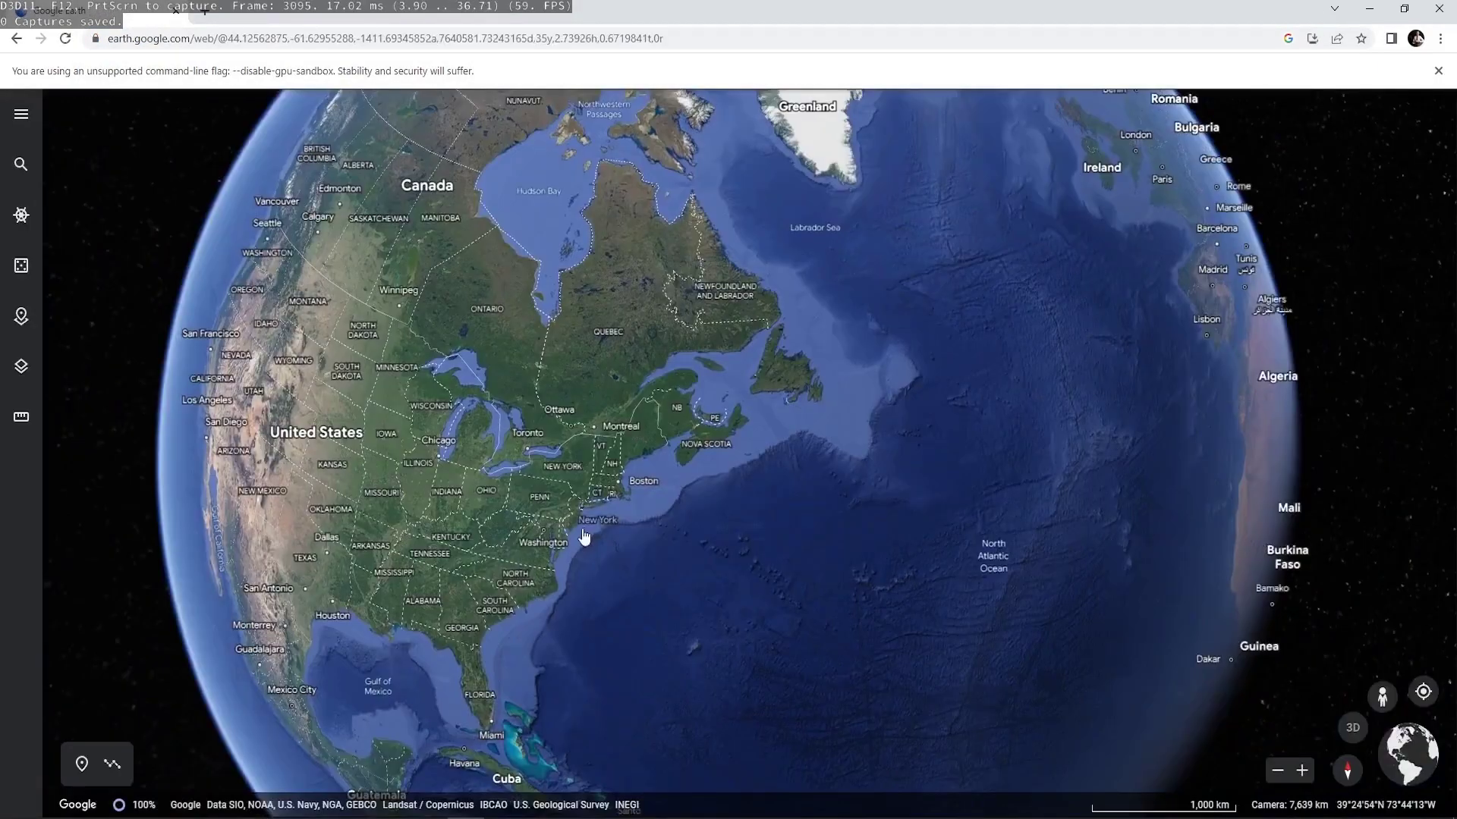
Step: Zoom the globe in on New York and bring the buildings around The Battery in Lower Manhattan into close view
{"action": "scroll", "coordinate": [583, 536], "scroll_direction": "up", "scroll_amount": 5}
{"action": "scroll", "coordinate": [584, 429], "scroll_direction": "up", "scroll_amount": 10}
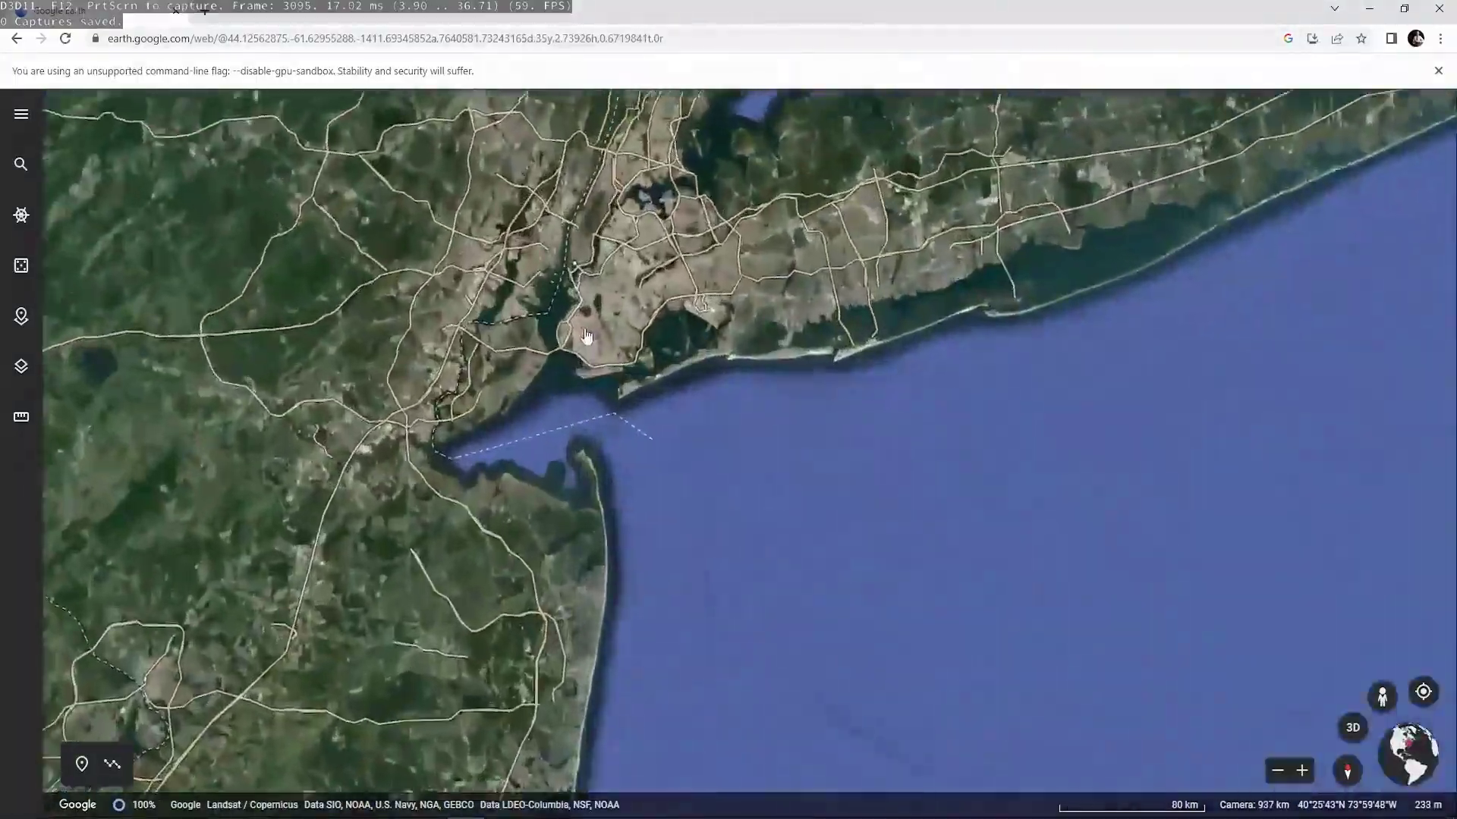
{"action": "scroll", "coordinate": [592, 425], "scroll_direction": "up", "scroll_amount": 5}
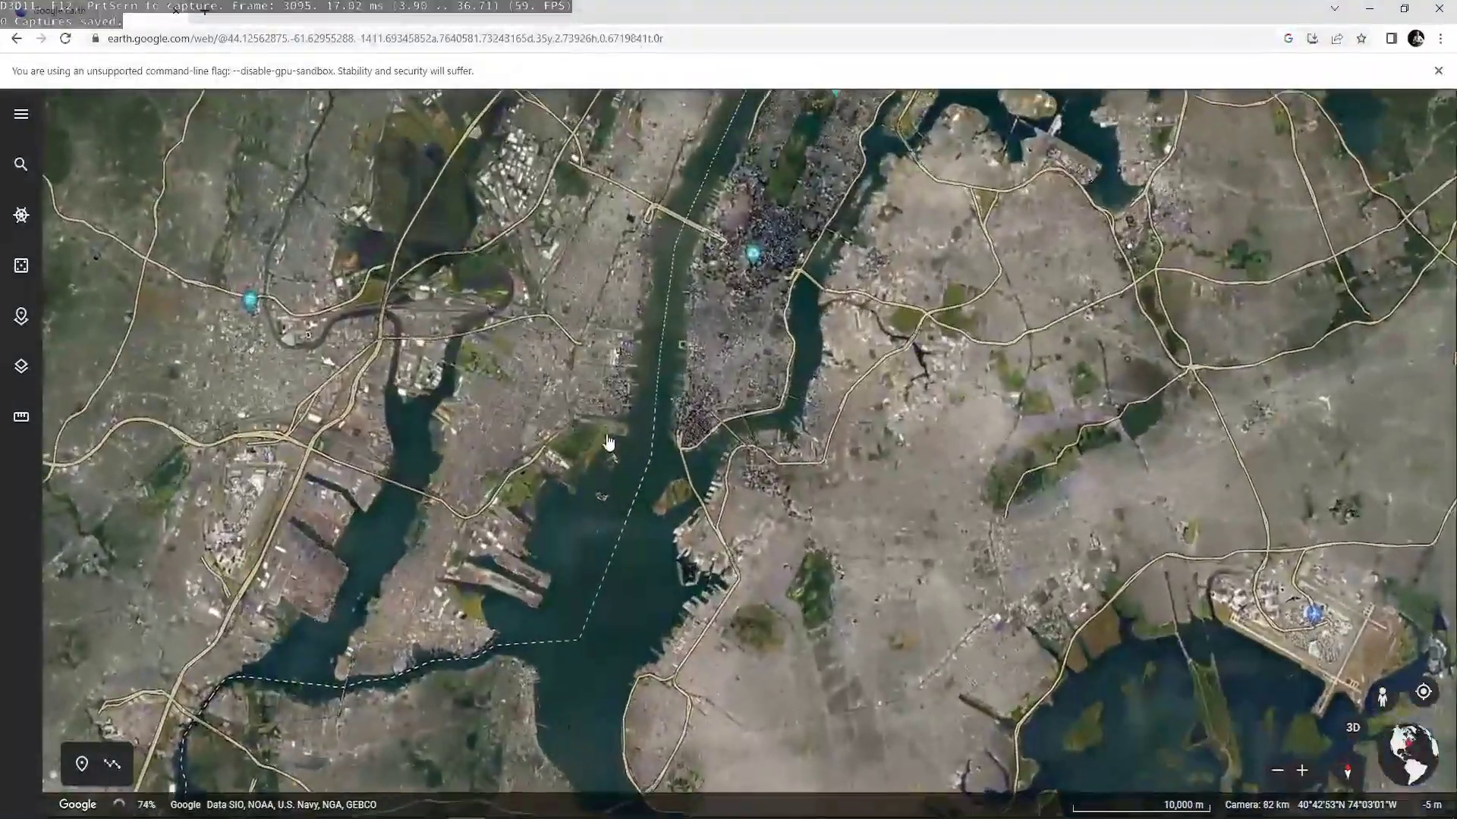
{"action": "scroll", "coordinate": [675, 413], "scroll_direction": "up", "scroll_amount": 8}
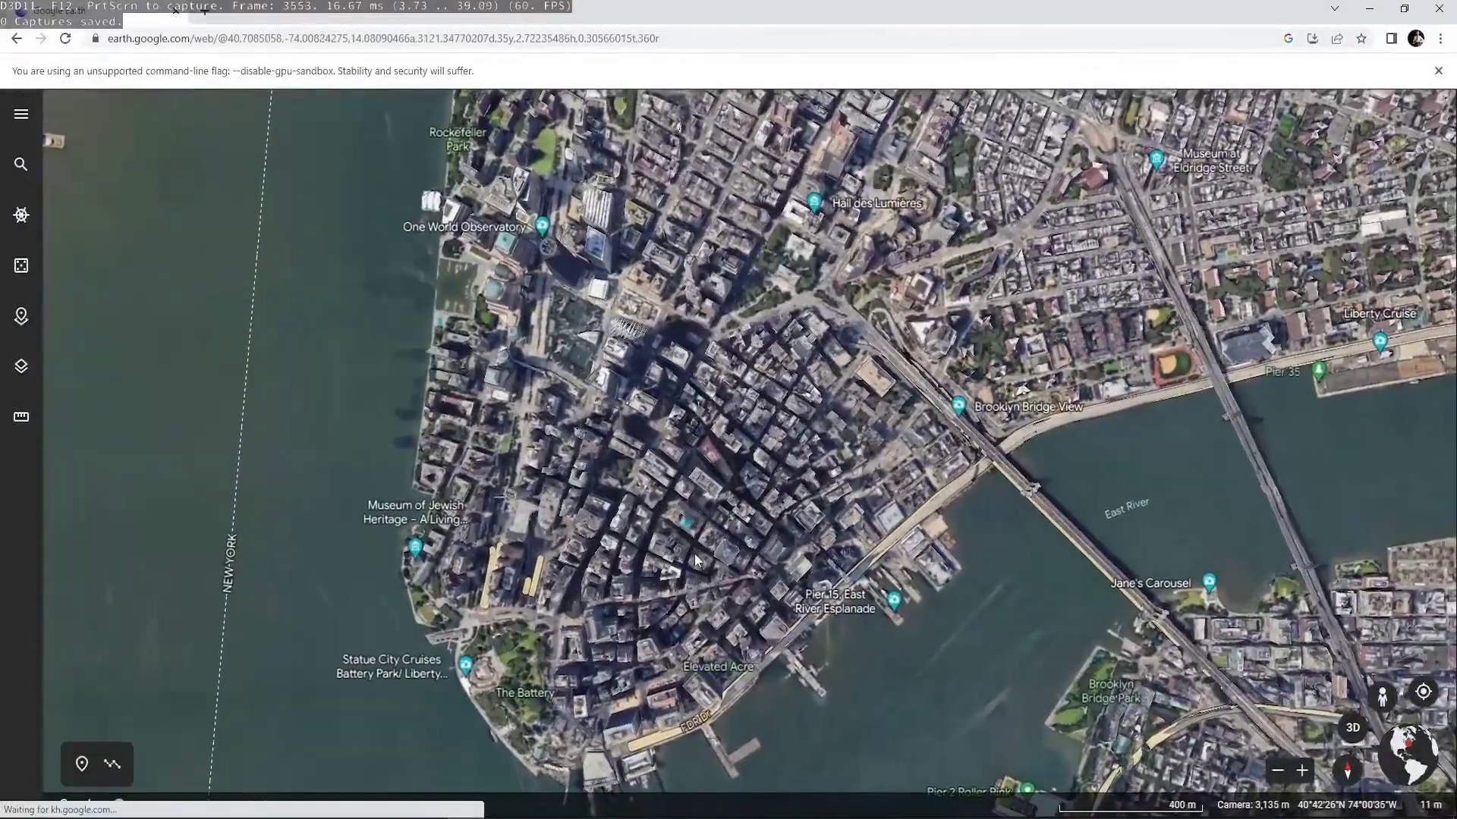
{"action": "middle_click_drag", "start_coordinate": [695, 554], "coordinate": [950, 617]}
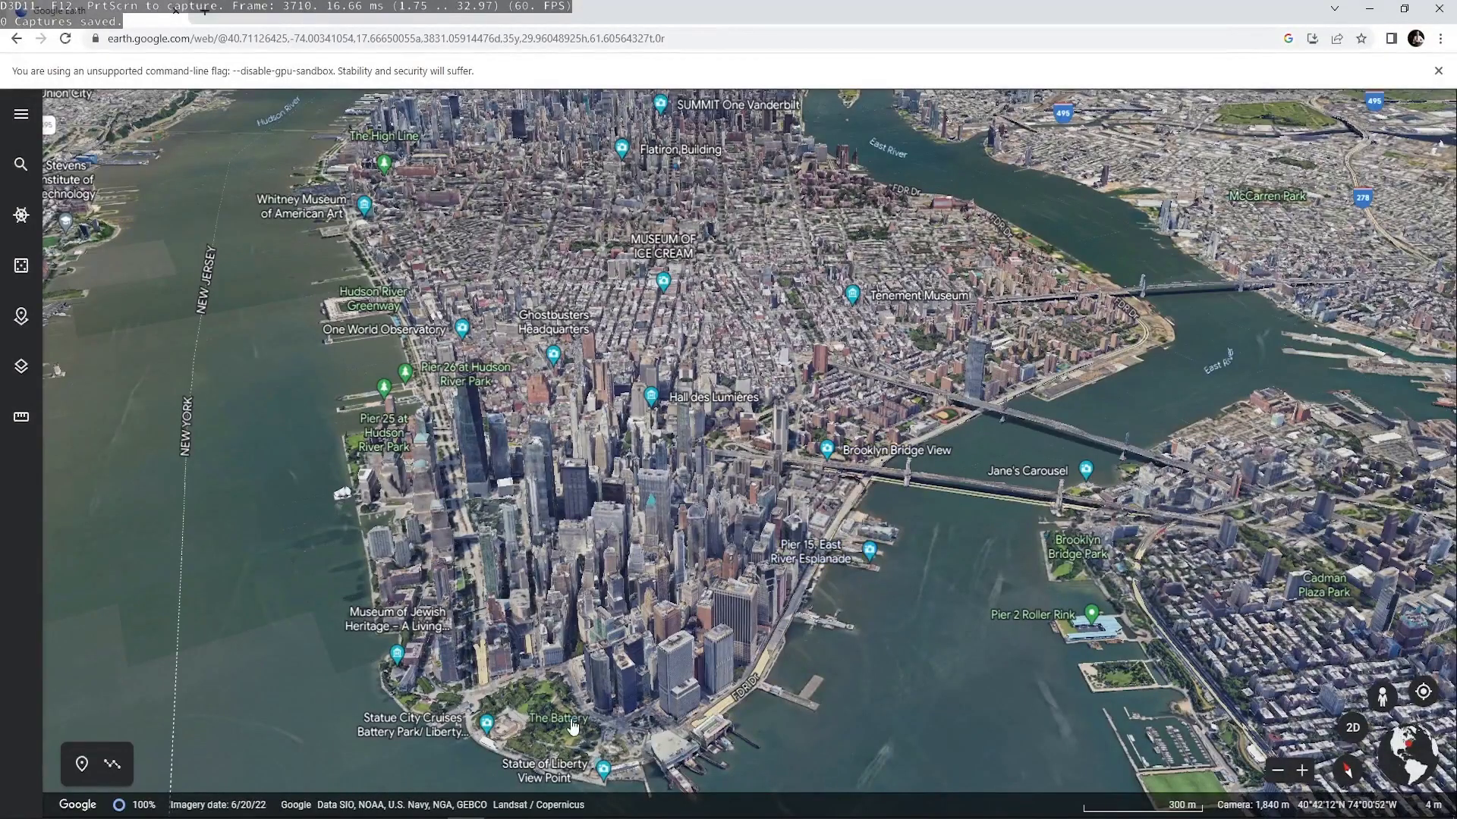
{"action": "middle_click_drag", "start_coordinate": [569, 717], "coordinate": [504, 740]}
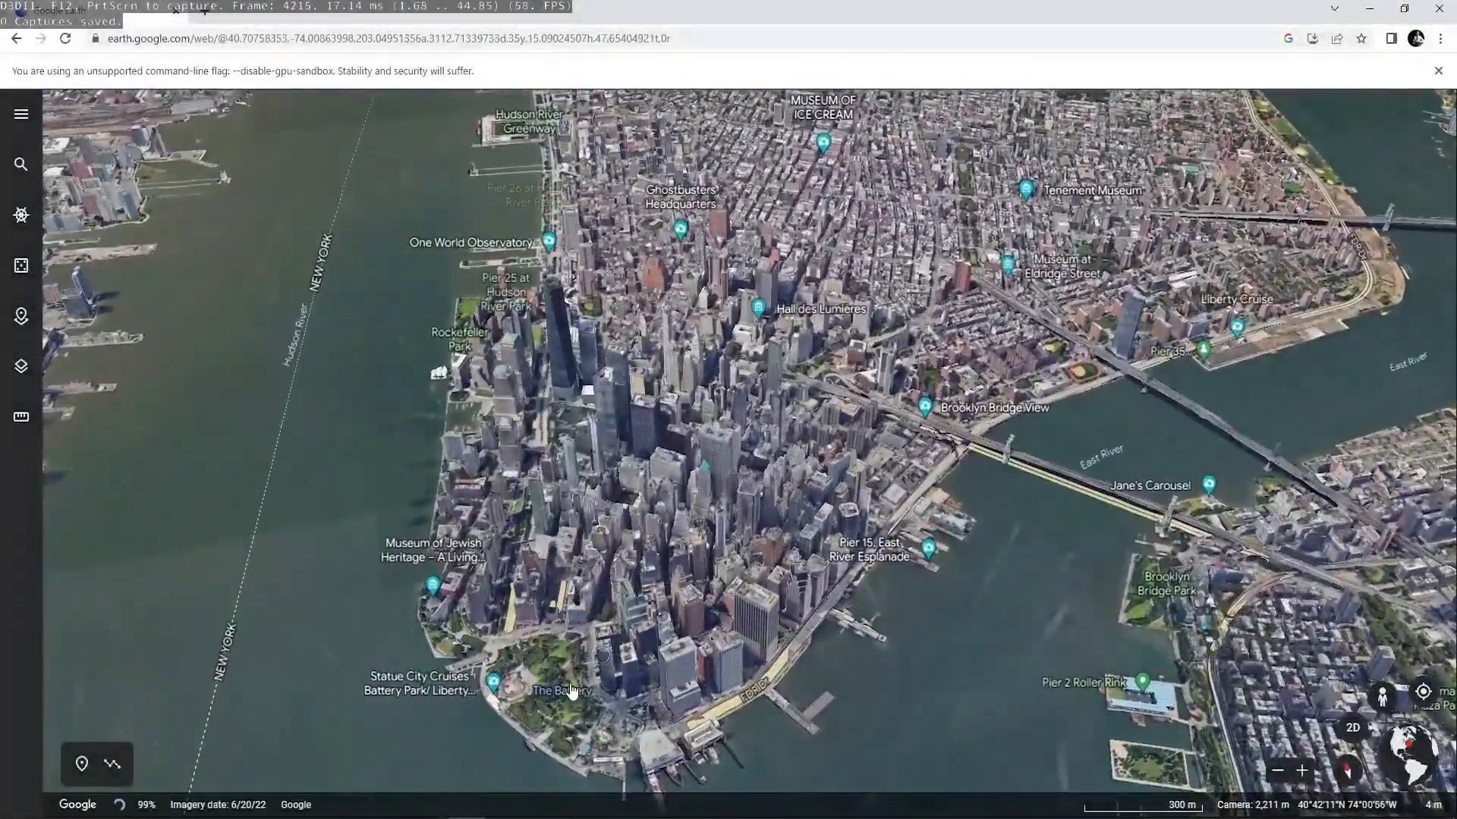
{"action": "scroll", "coordinate": [596, 661], "scroll_direction": "up", "scroll_amount": 3}
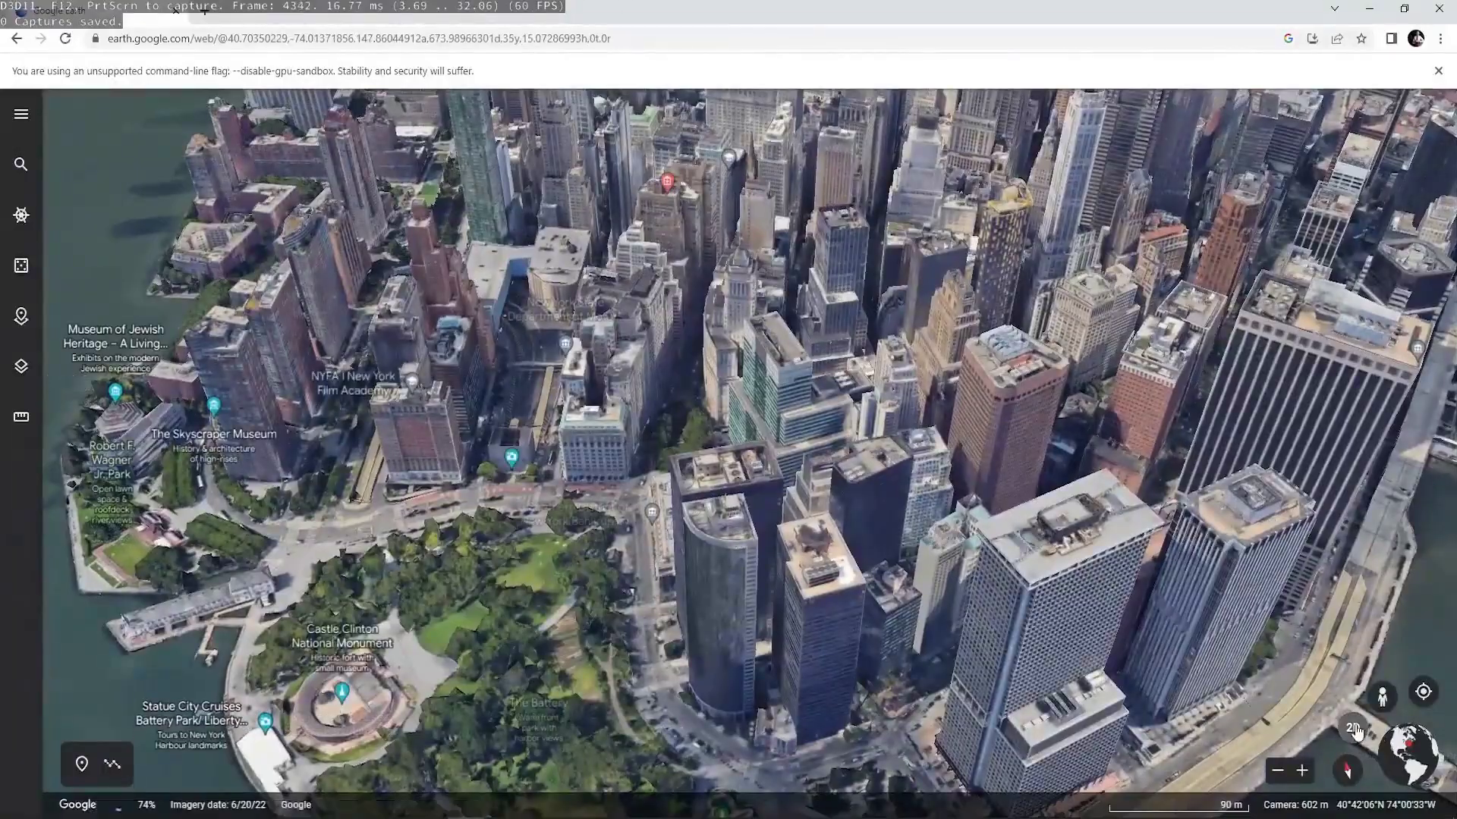
Step: Set a top-down view of Lower Manhattan and frame the whole southern tip around The Battery
{"action": "left_click", "coordinate": [1353, 732]}
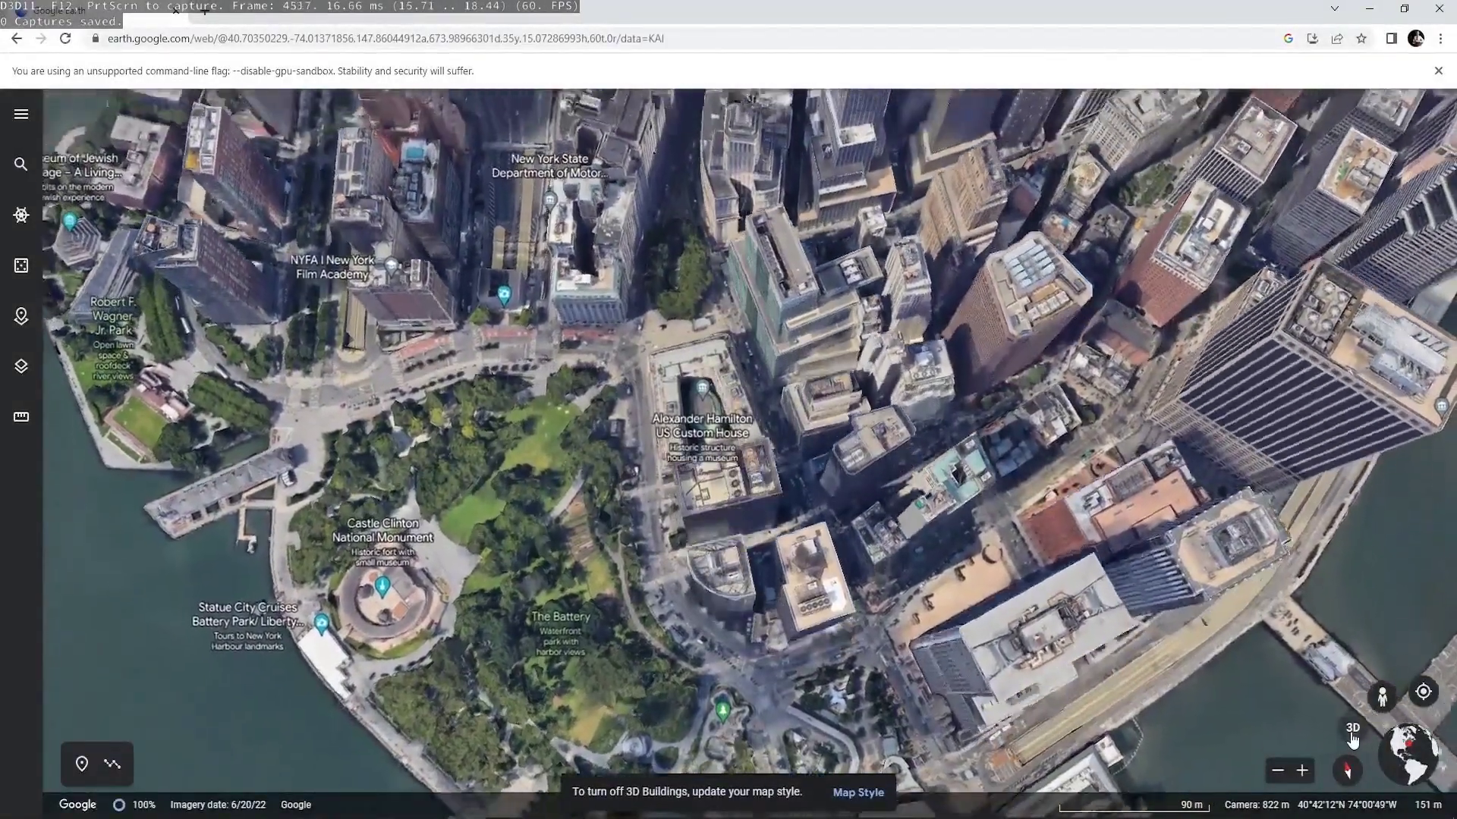
{"action": "left_click", "coordinate": [1353, 730]}
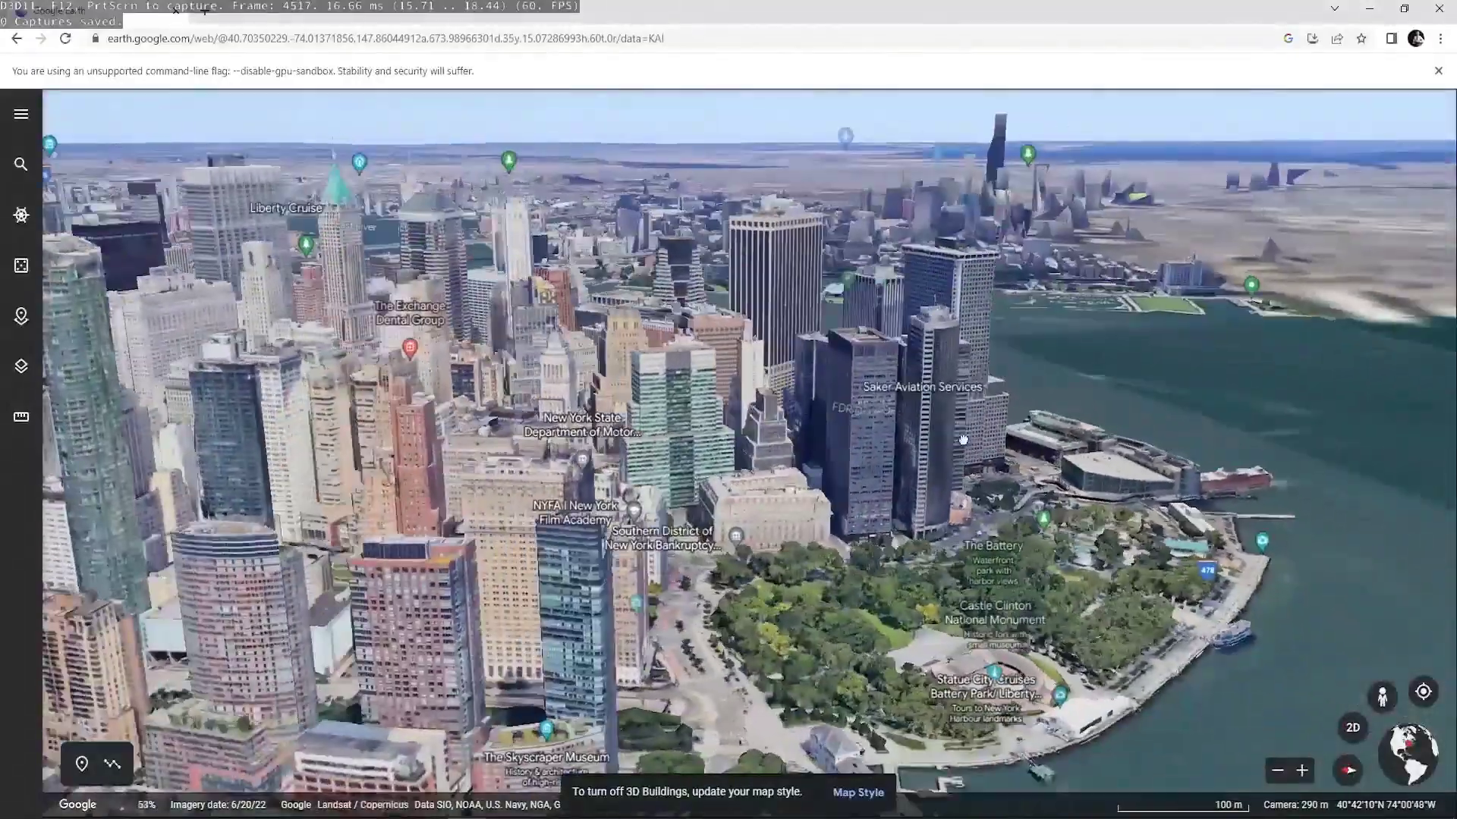
{"action": "middle_click_drag", "start_coordinate": [963, 440], "coordinate": [668, 683]}
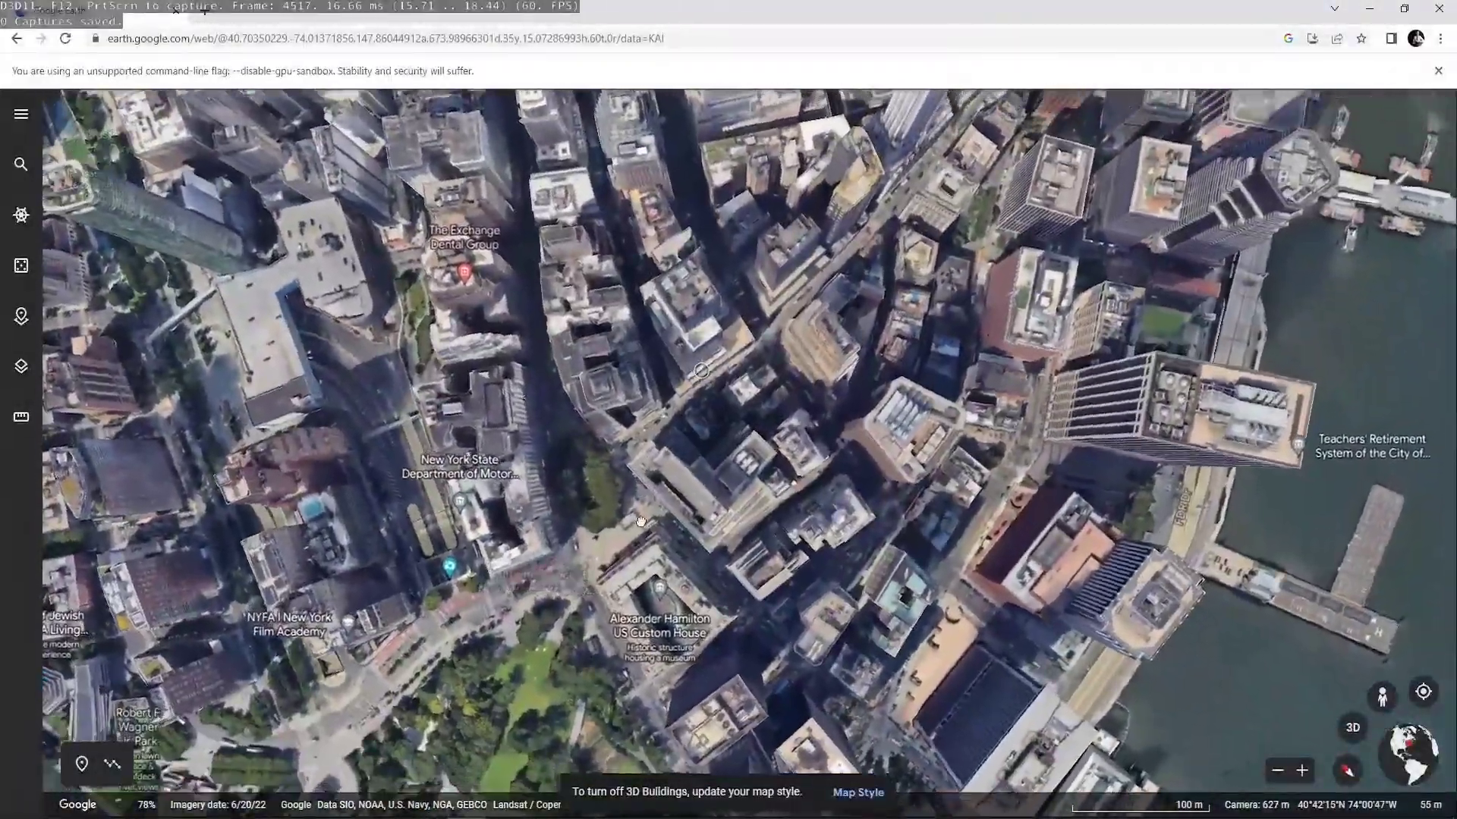
{"action": "left_click_drag", "start_coordinate": [695, 461], "coordinate": [864, 371]}
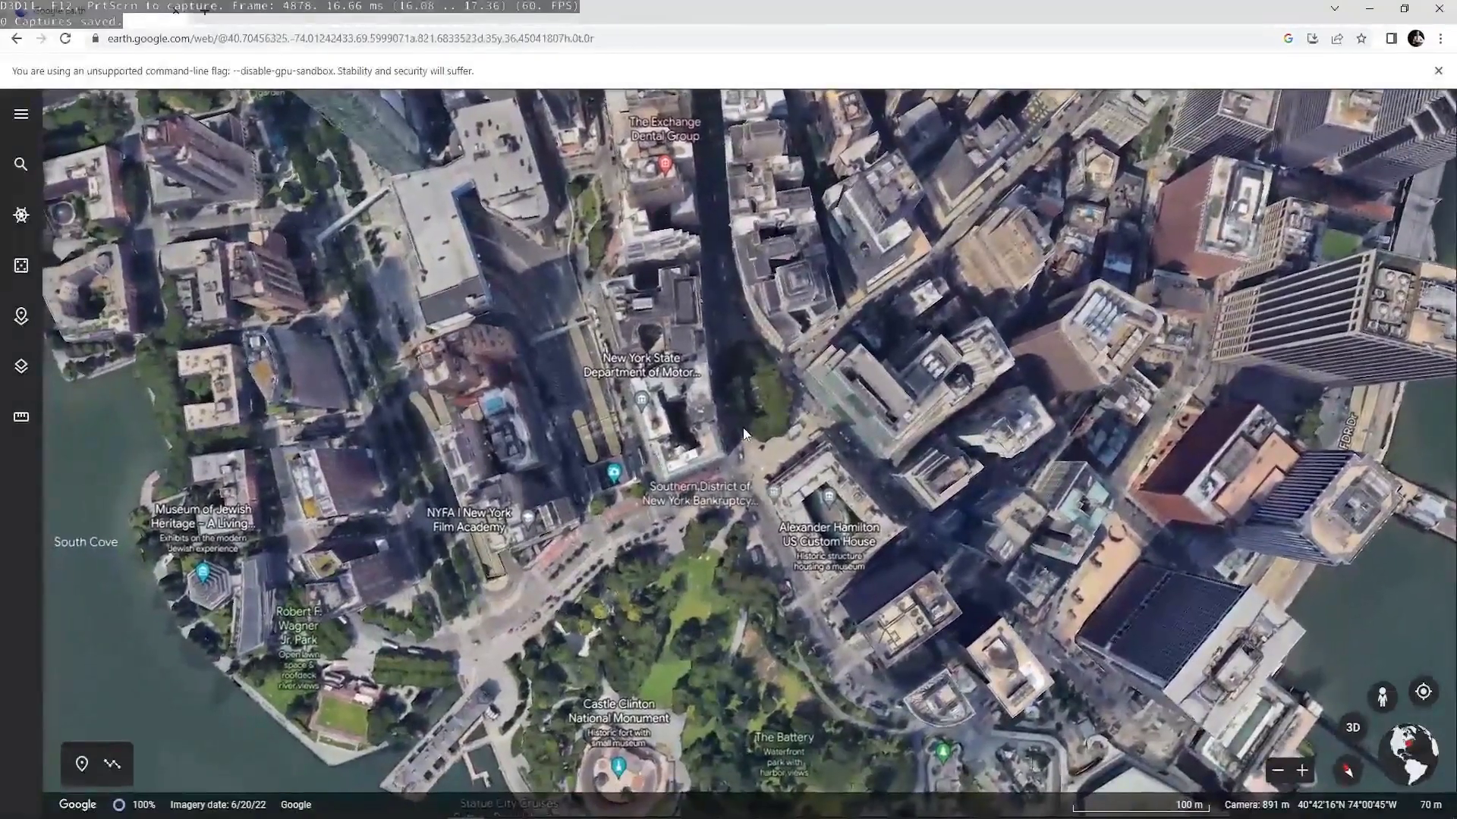
{"action": "scroll", "coordinate": [683, 460], "scroll_direction": "down", "scroll_amount": 3}
{"action": "scroll", "coordinate": [683, 459], "scroll_direction": "down", "scroll_amount": 3}
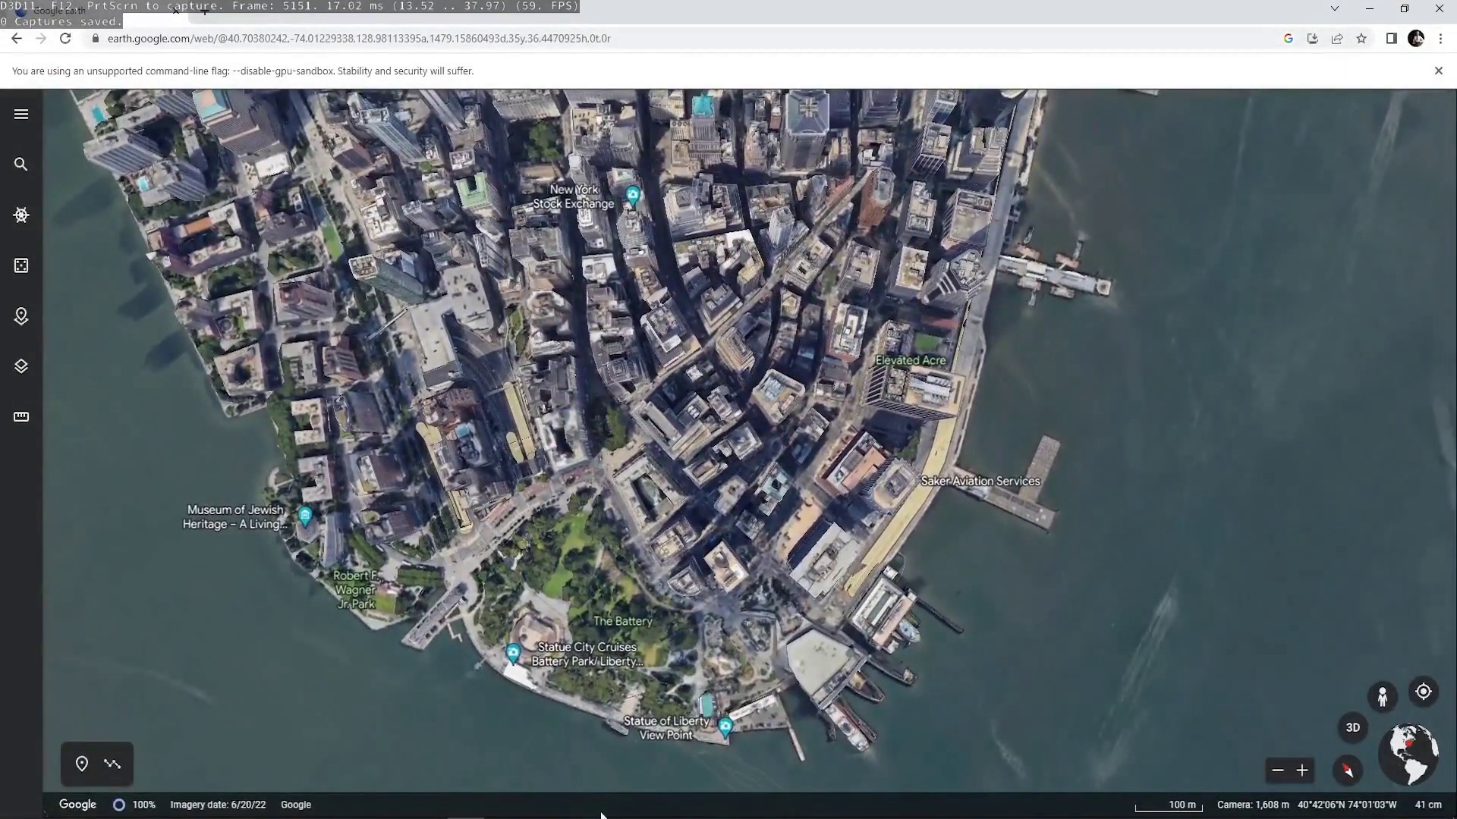
Step: In RenderDoc, trigger a Chrome frame capture after a 5-second delay, and keep the Google Earth map moving while it is taken
{"action": "mouse_move", "coordinate": [613, 817]}
{"action": "left_click", "coordinate": [618, 761]}
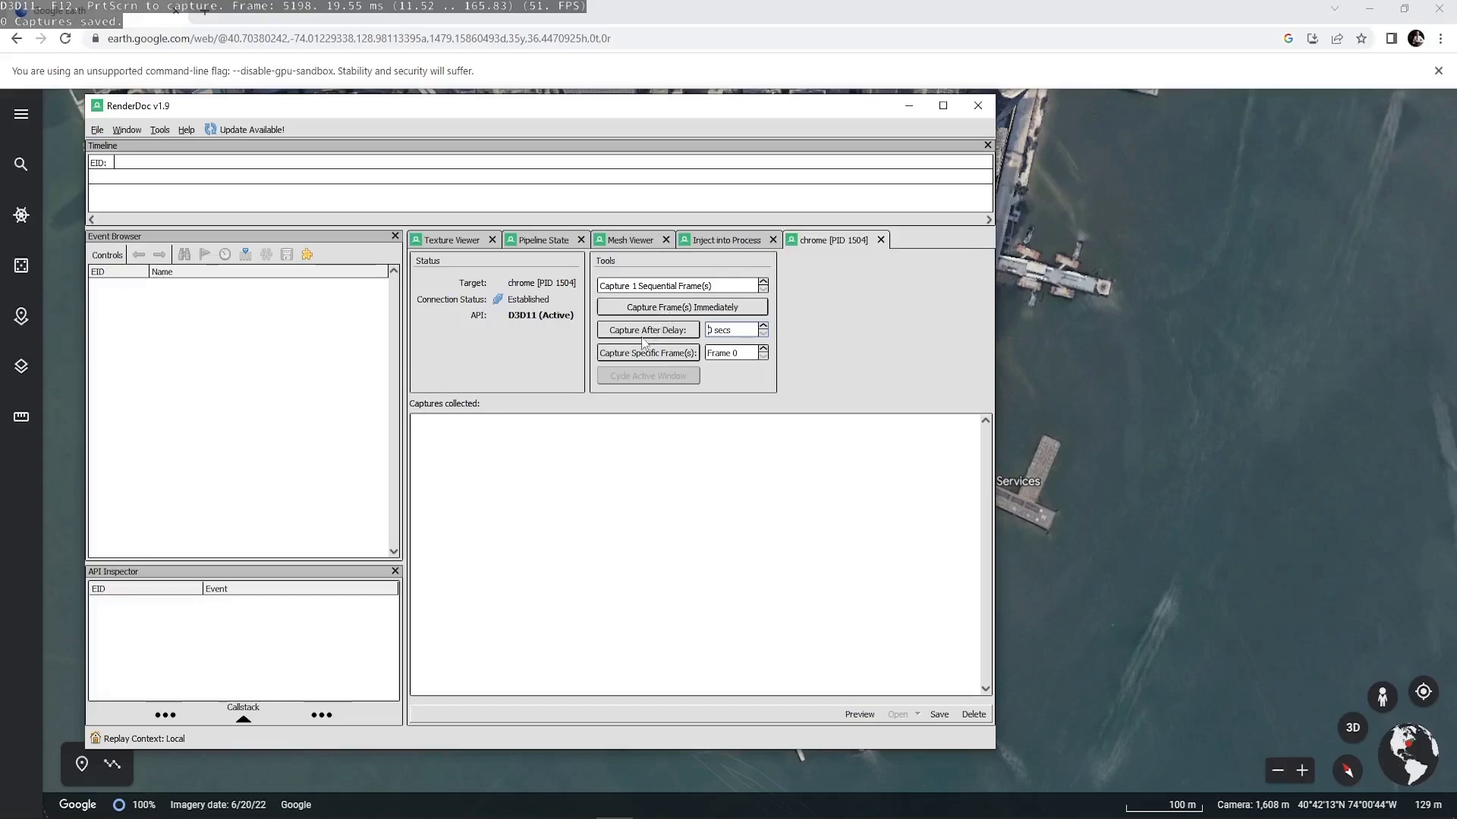
{"action": "left_click", "coordinate": [764, 328]}
{"action": "left_click", "coordinate": [781, 326]}
{"action": "left_click", "coordinate": [781, 327]}
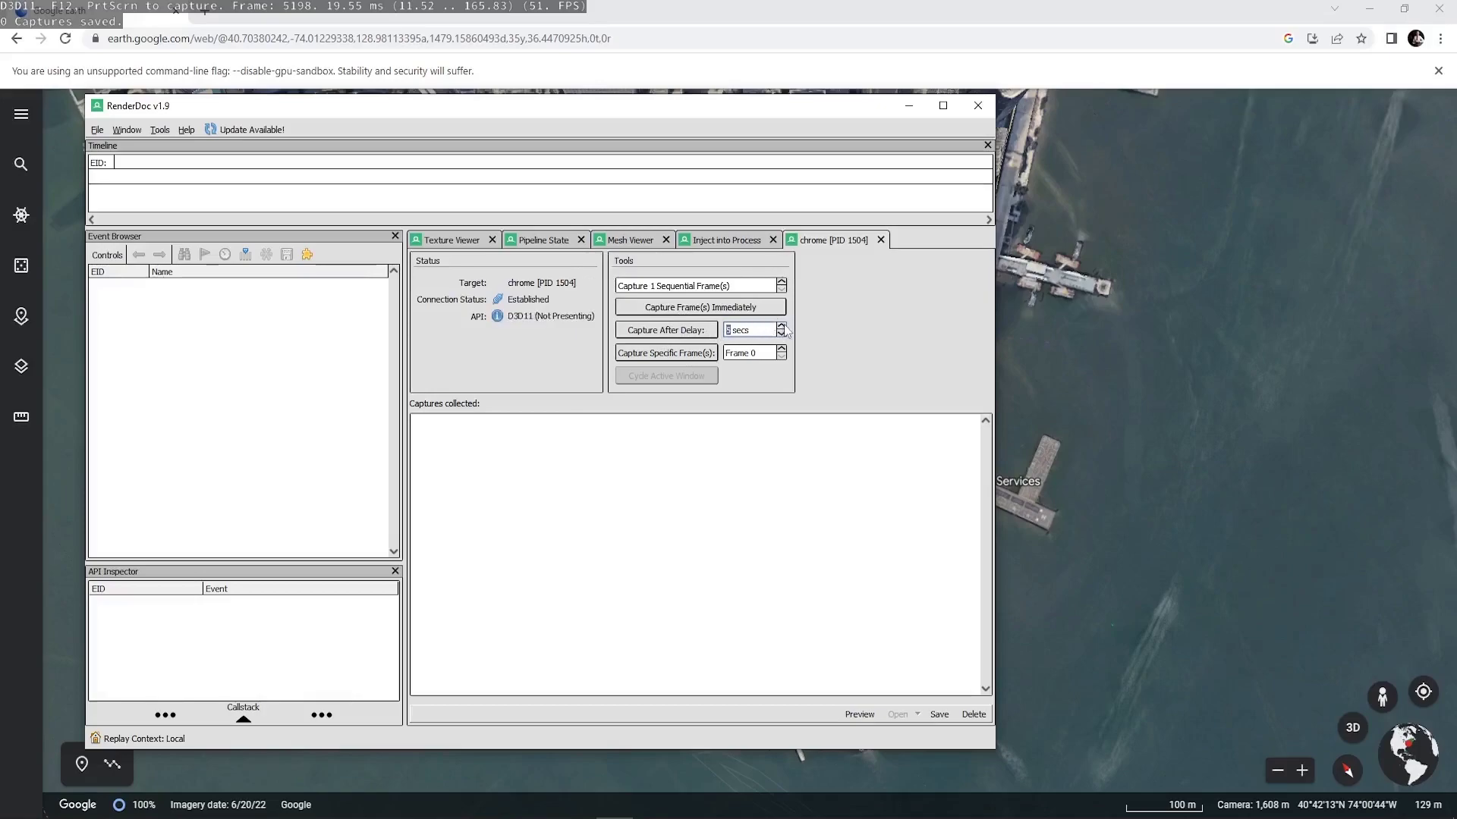
{"action": "left_click", "coordinate": [671, 340]}
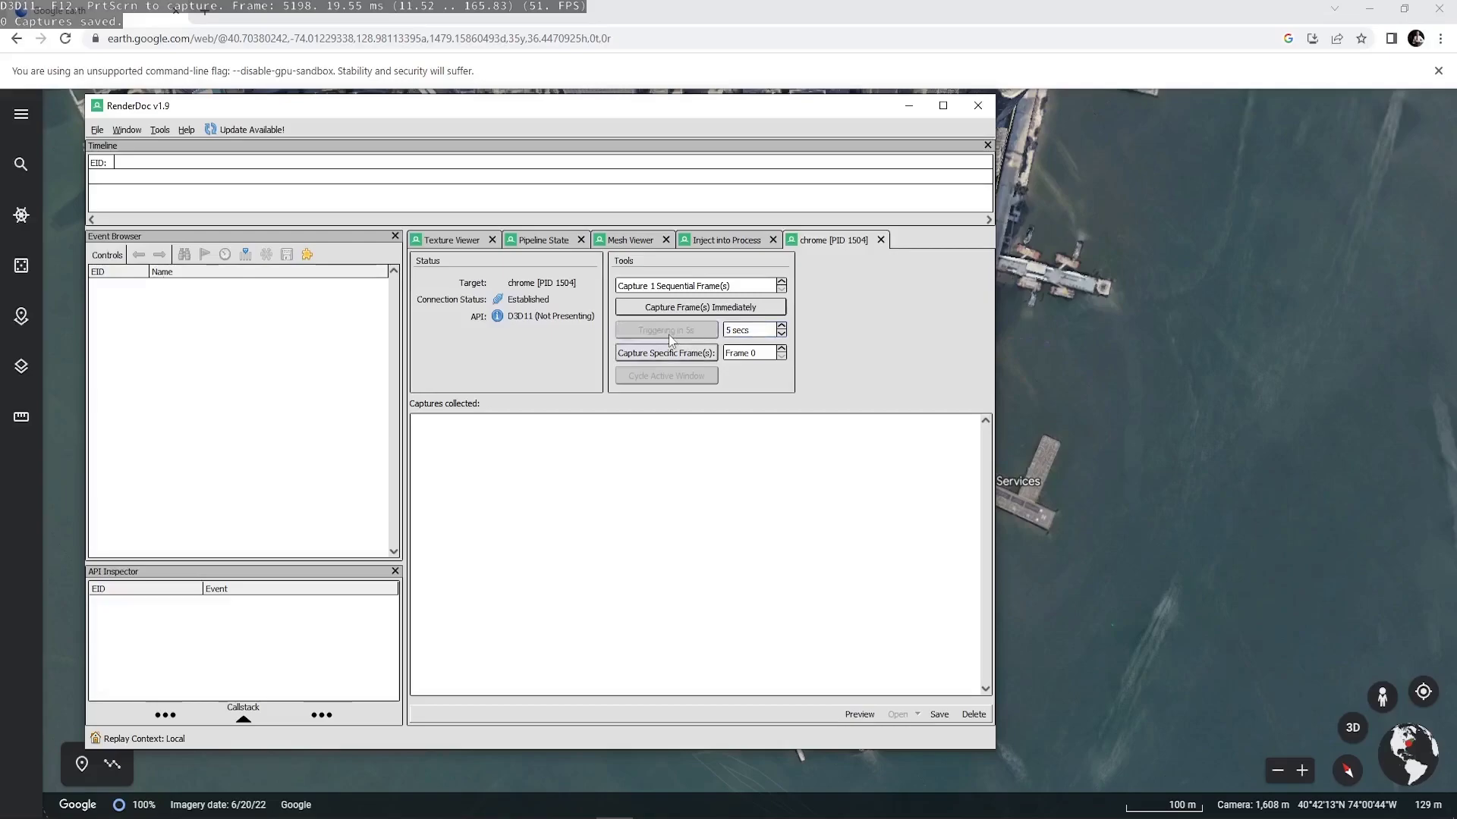
{"action": "left_click", "coordinate": [908, 110]}
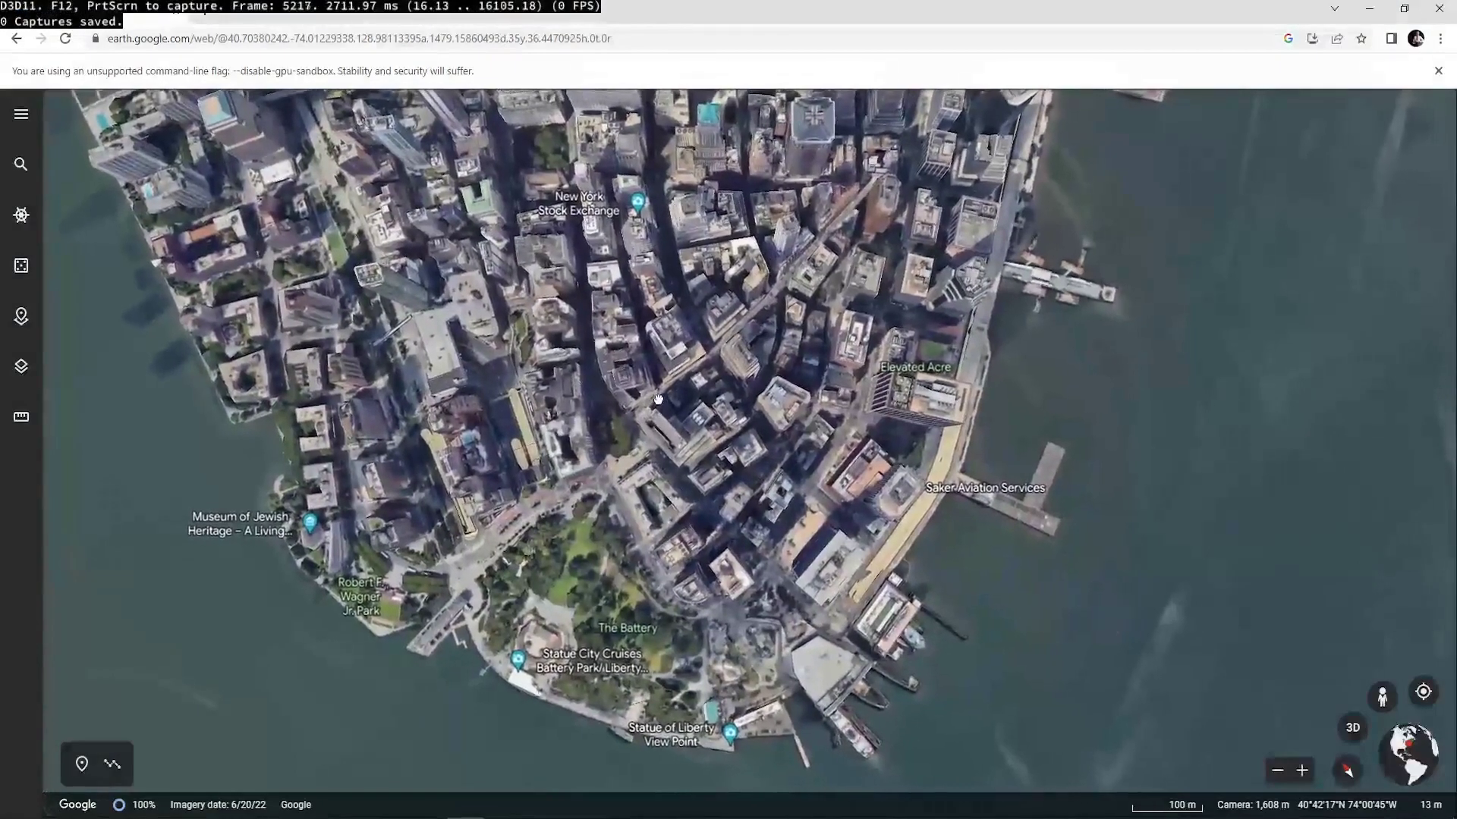
{"action": "left_click_drag", "start_coordinate": [658, 400], "coordinate": [693, 402]}
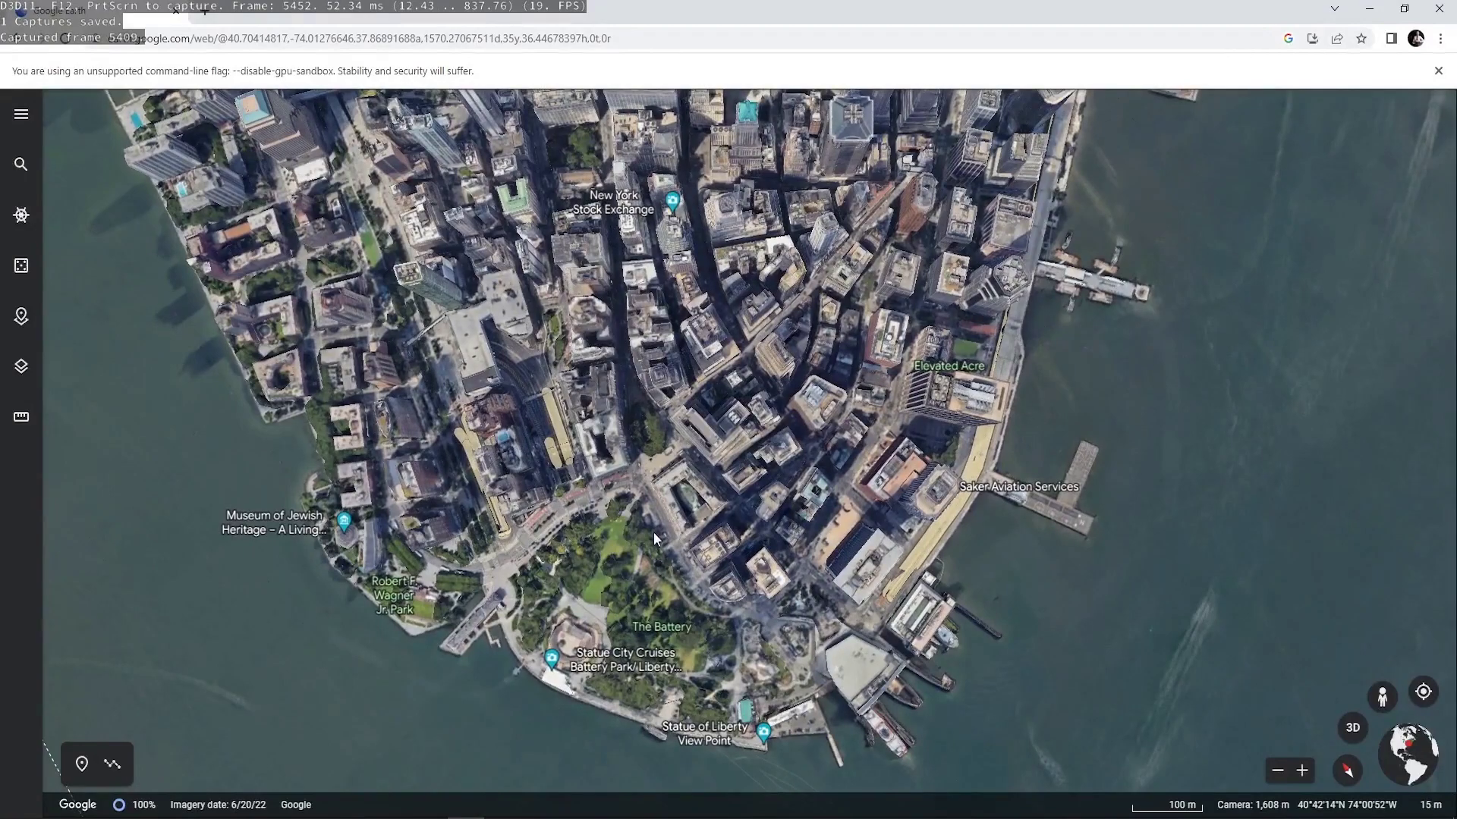
Step: Switch to RenderDoc, load the collected Chrome capture, and select Colour Pass #2 in its event list
{"action": "left_click", "coordinate": [615, 816]}
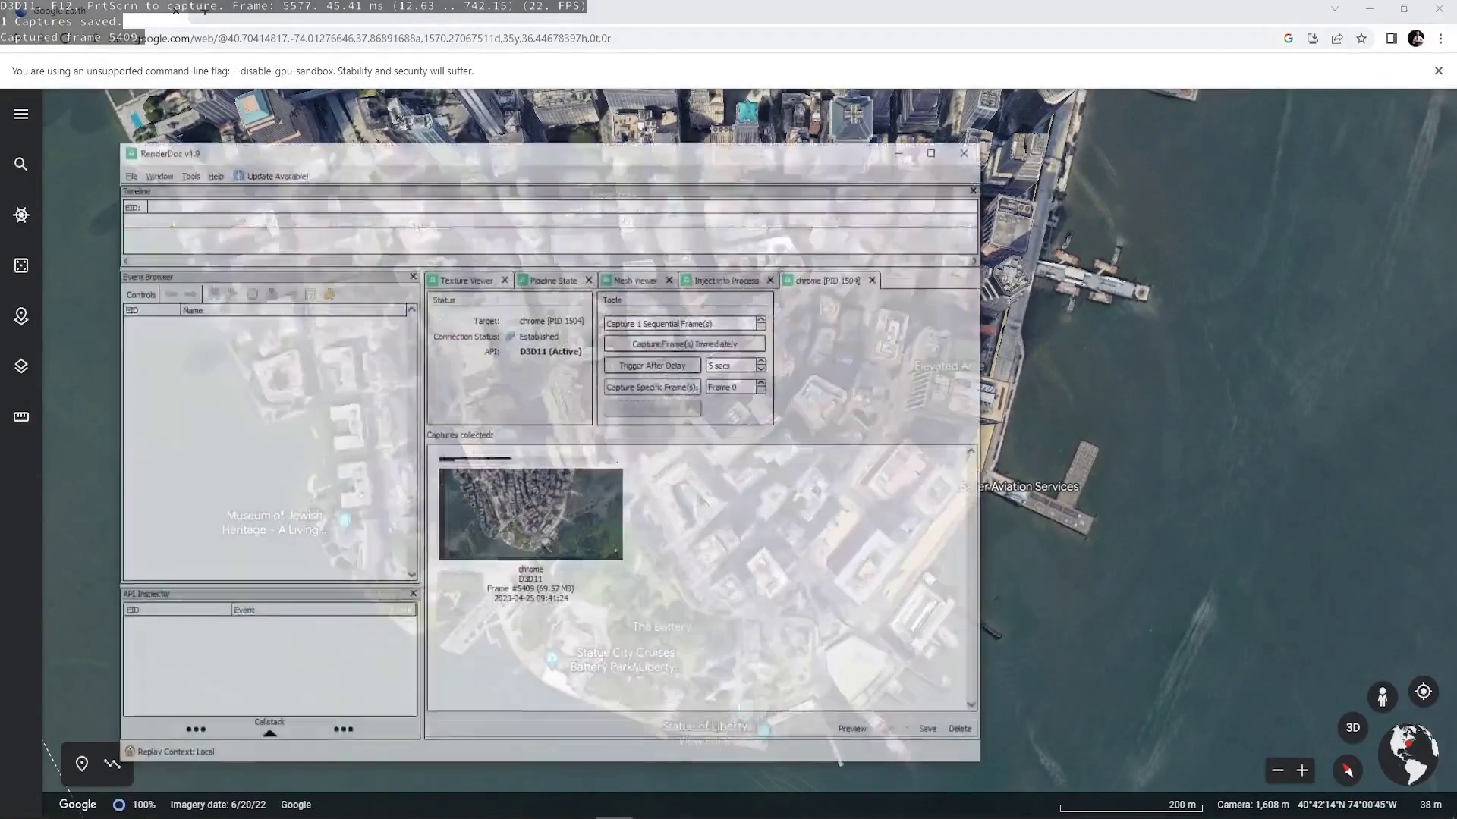
{"action": "left_click", "coordinate": [469, 462]}
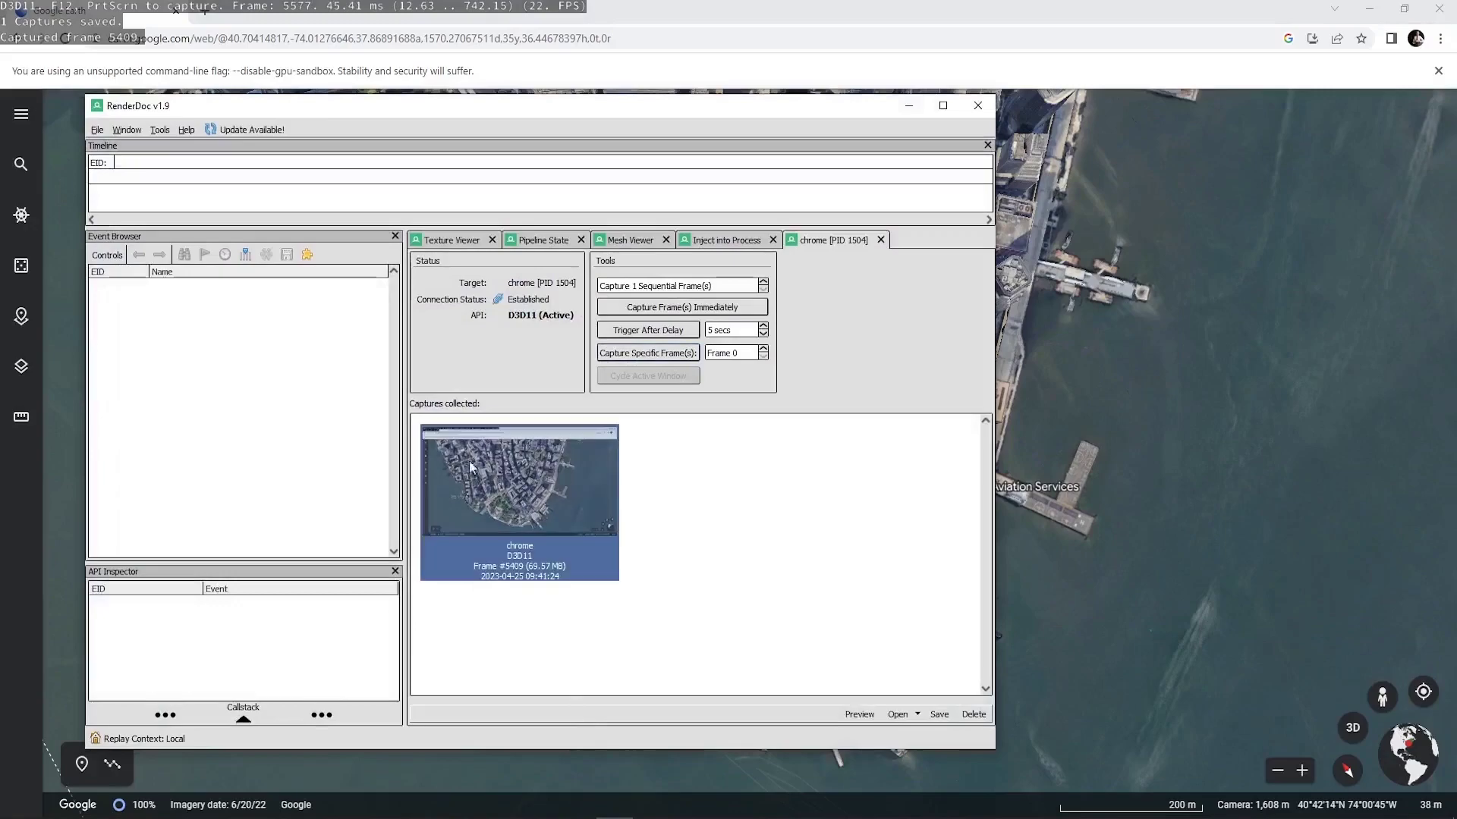
{"action": "double_click", "coordinate": [525, 467]}
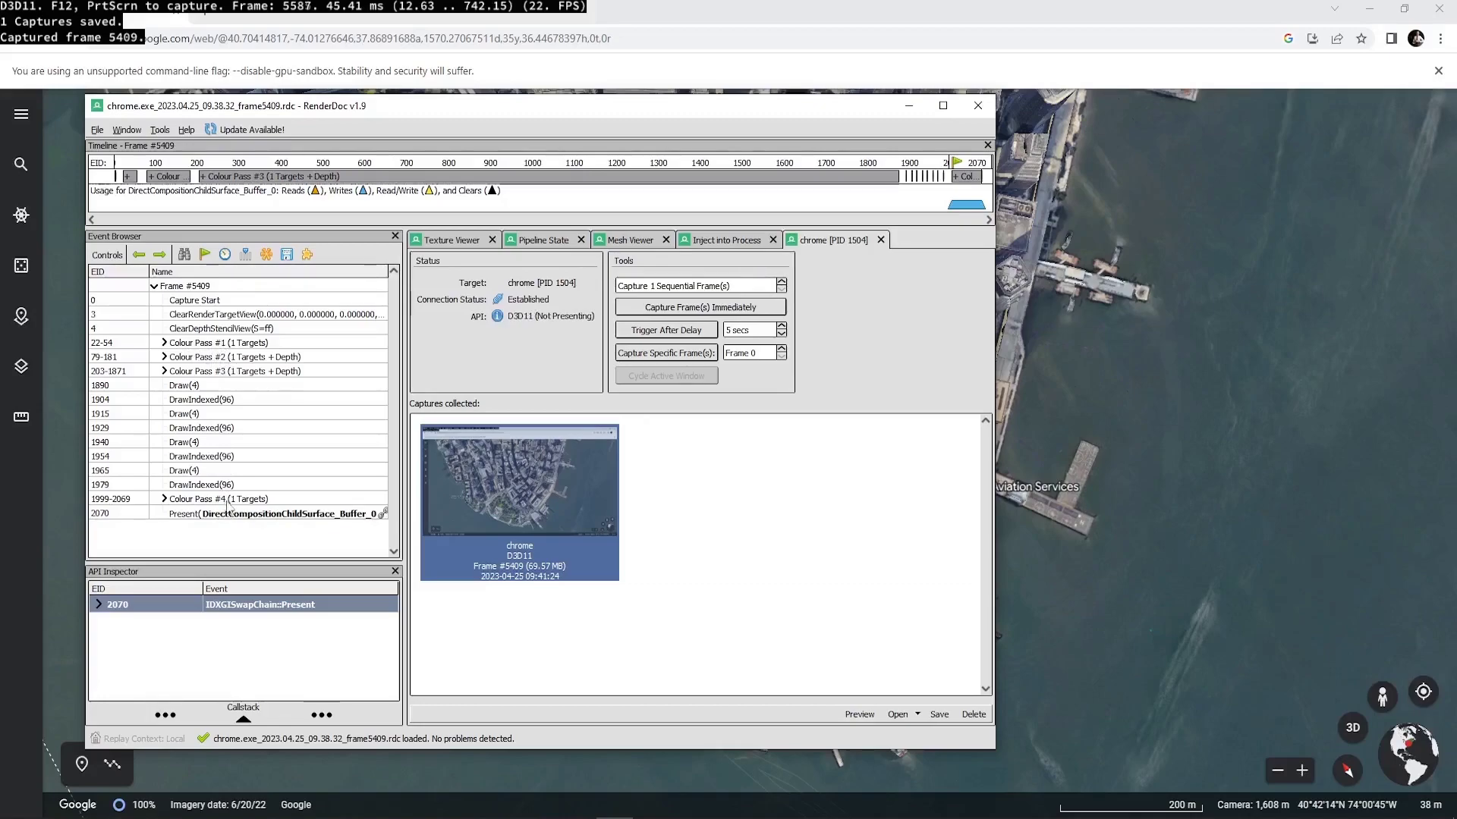
{"action": "left_click", "coordinate": [229, 346]}
{"action": "left_click", "coordinate": [229, 359]}
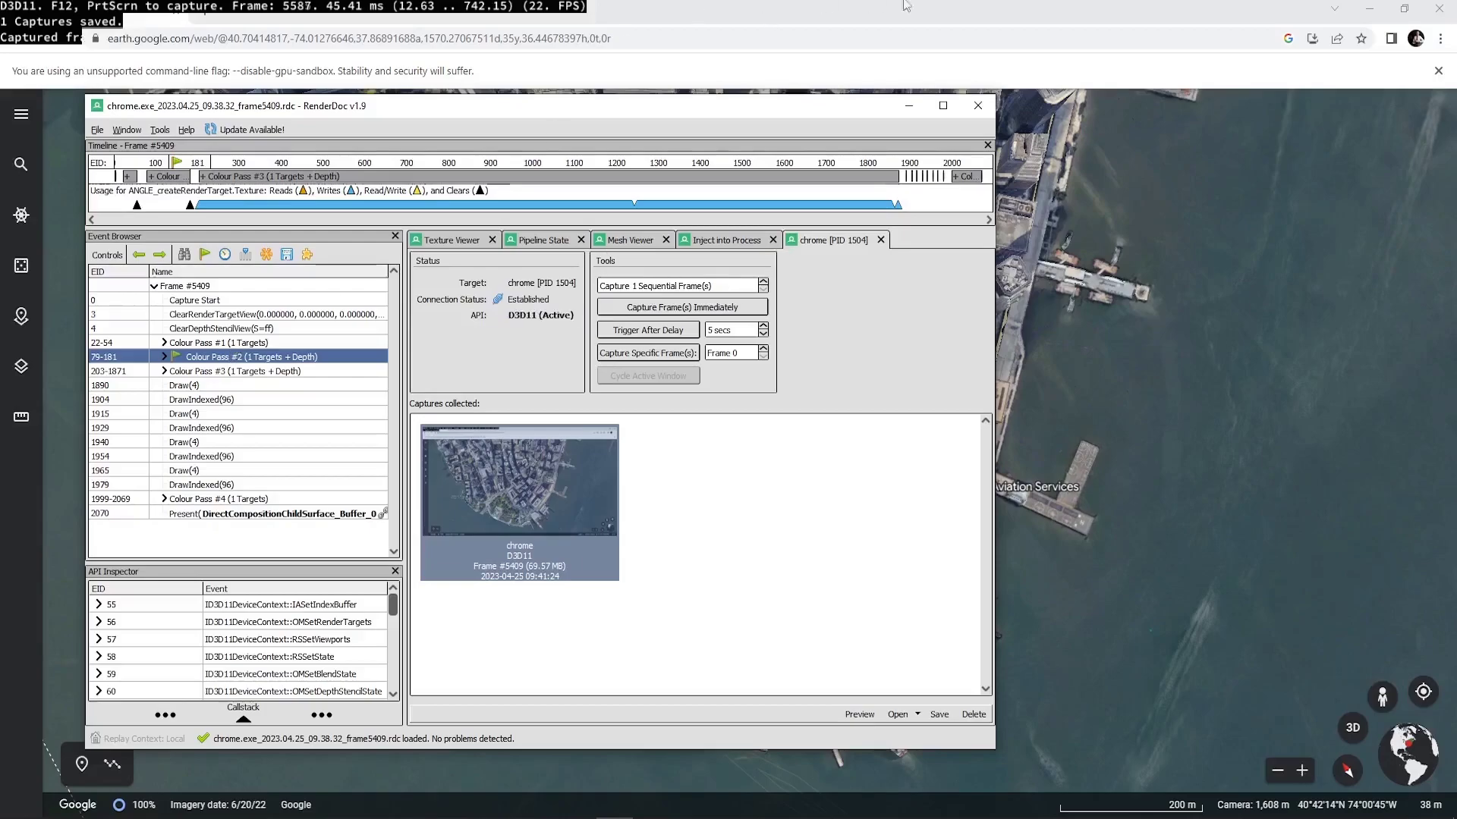
{"action": "left_click", "coordinate": [932, 3]}
{"action": "scroll", "coordinate": [687, 463], "scroll_direction": "down", "scroll_amount": 3}
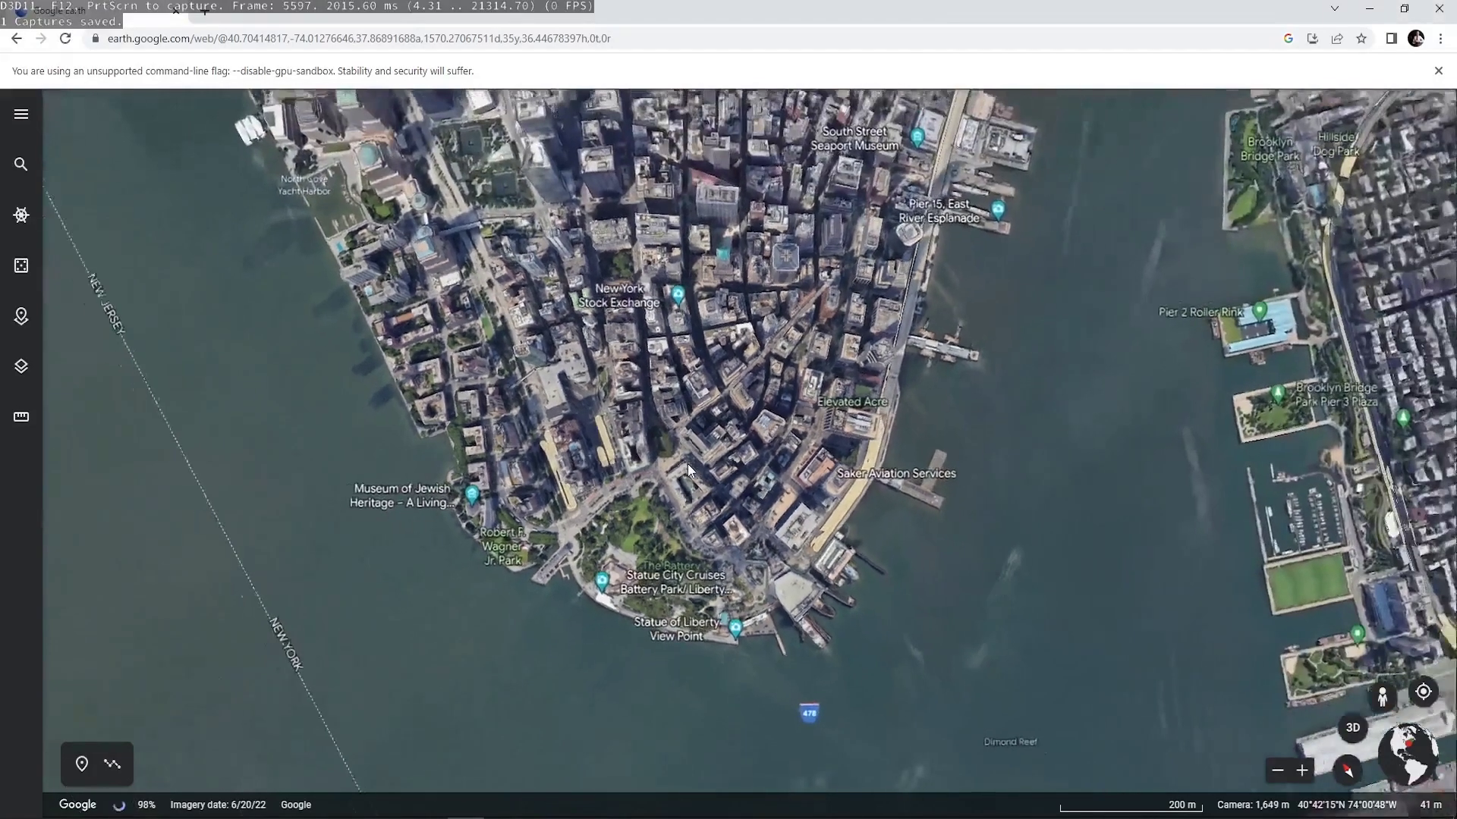
{"action": "scroll", "coordinate": [687, 463], "scroll_direction": "up", "scroll_amount": 3}
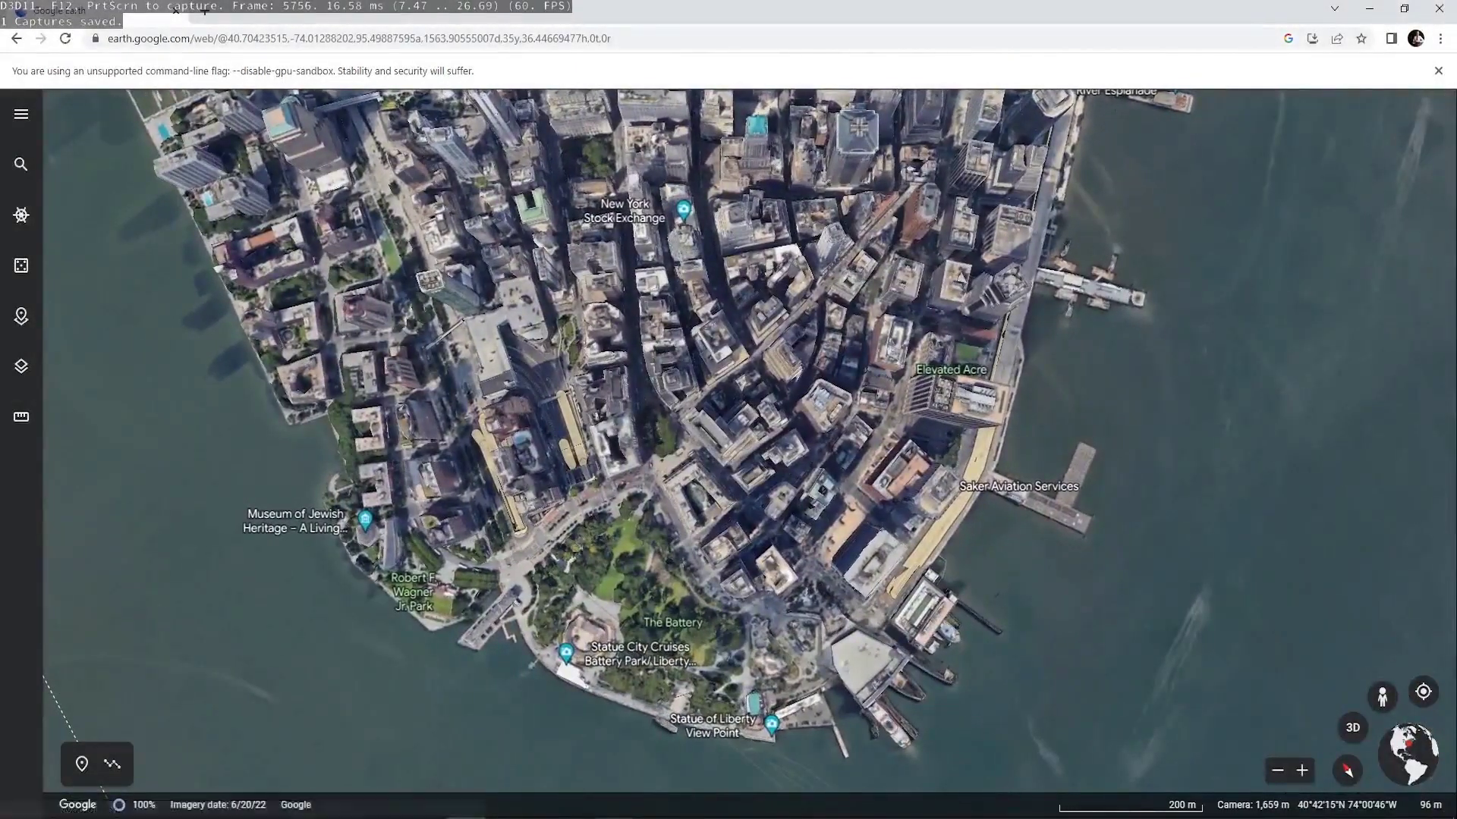
Step: Save the loaded RenderDoc capture to the Desktop as New York, and move its file to a free spot on the desktop
{"action": "key", "text": "alt+Tab"}
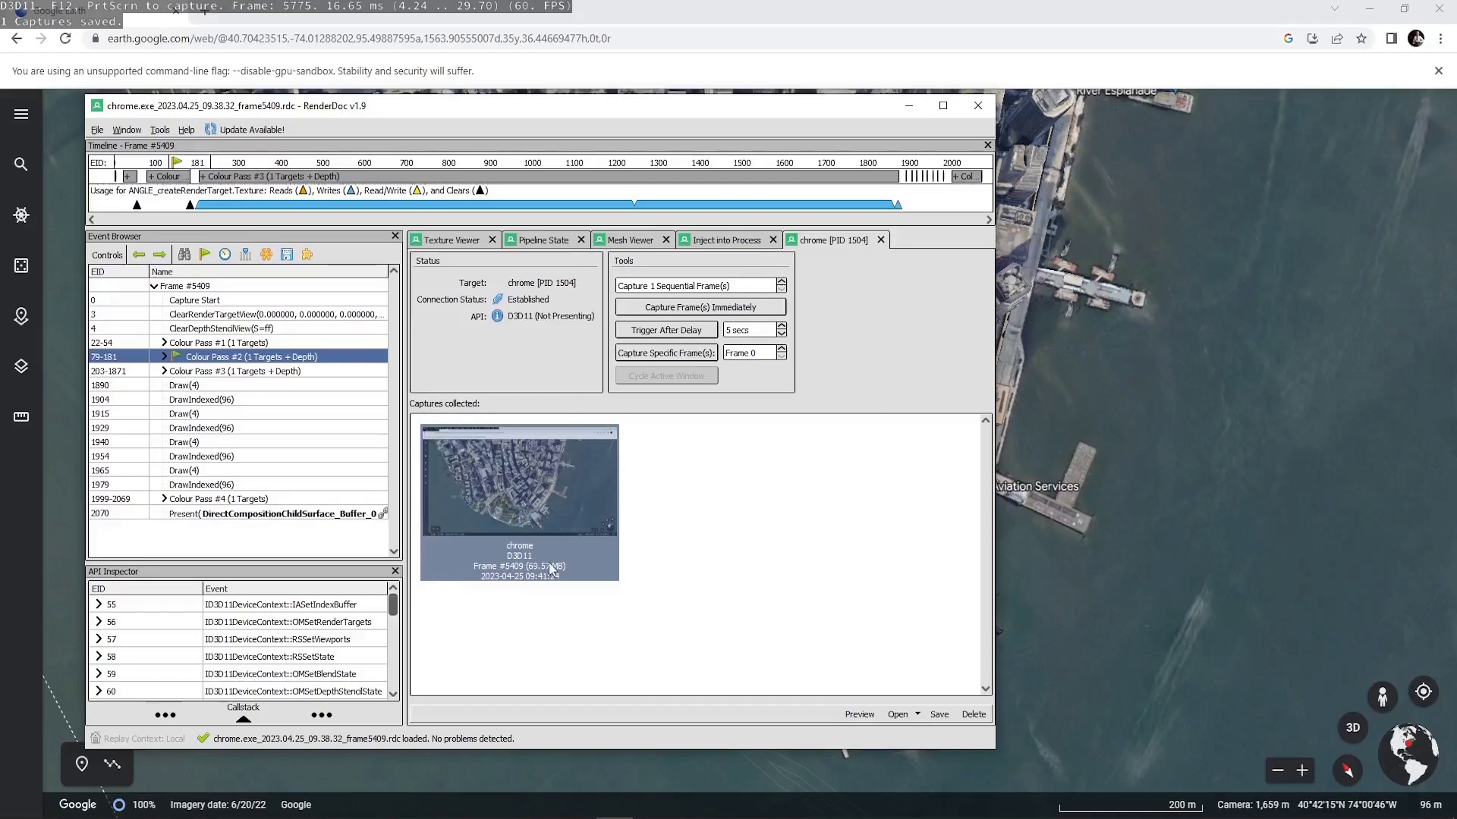
{"action": "left_click", "coordinate": [97, 130]}
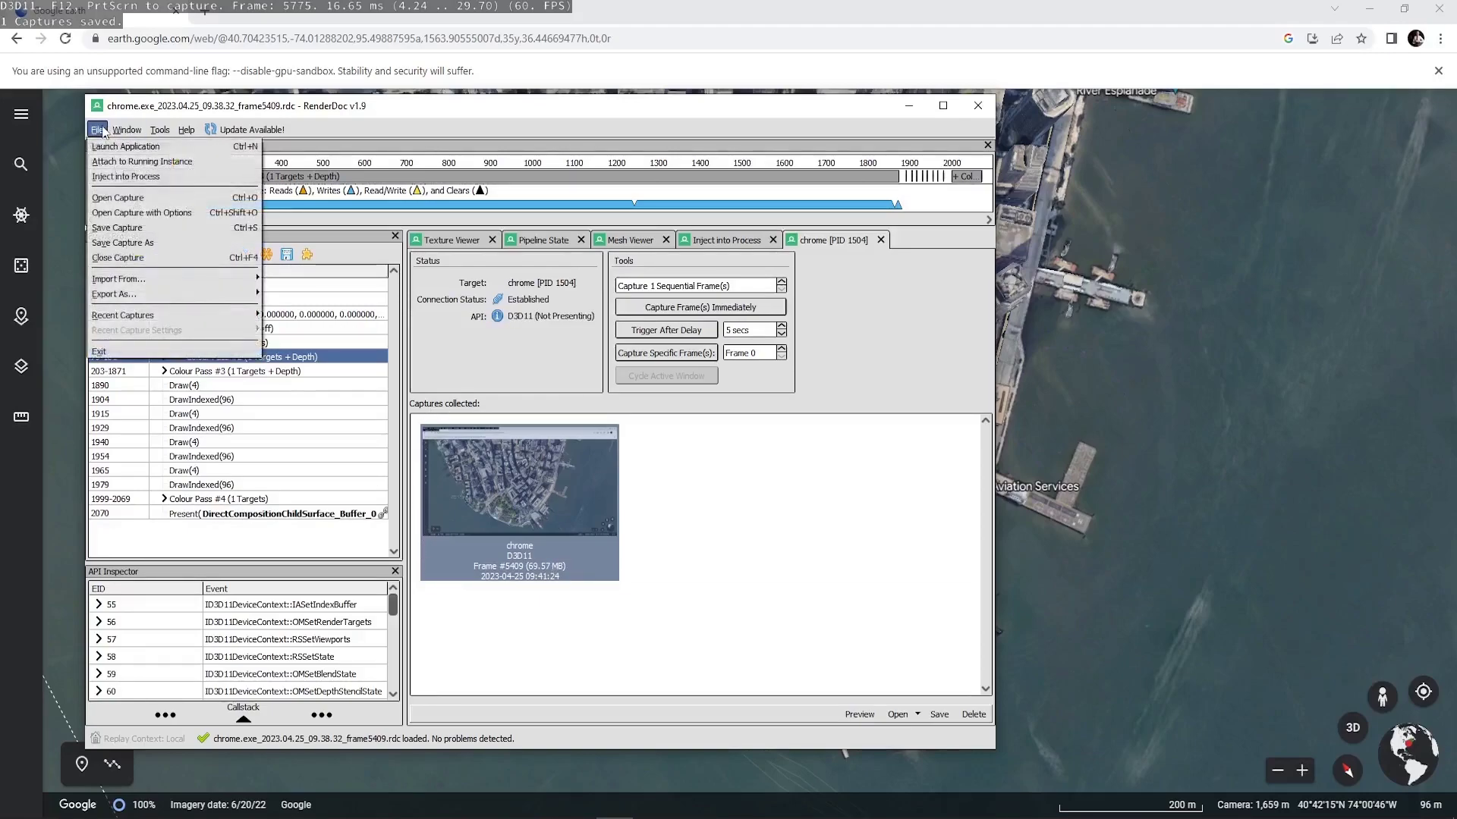
{"action": "left_click", "coordinate": [125, 245]}
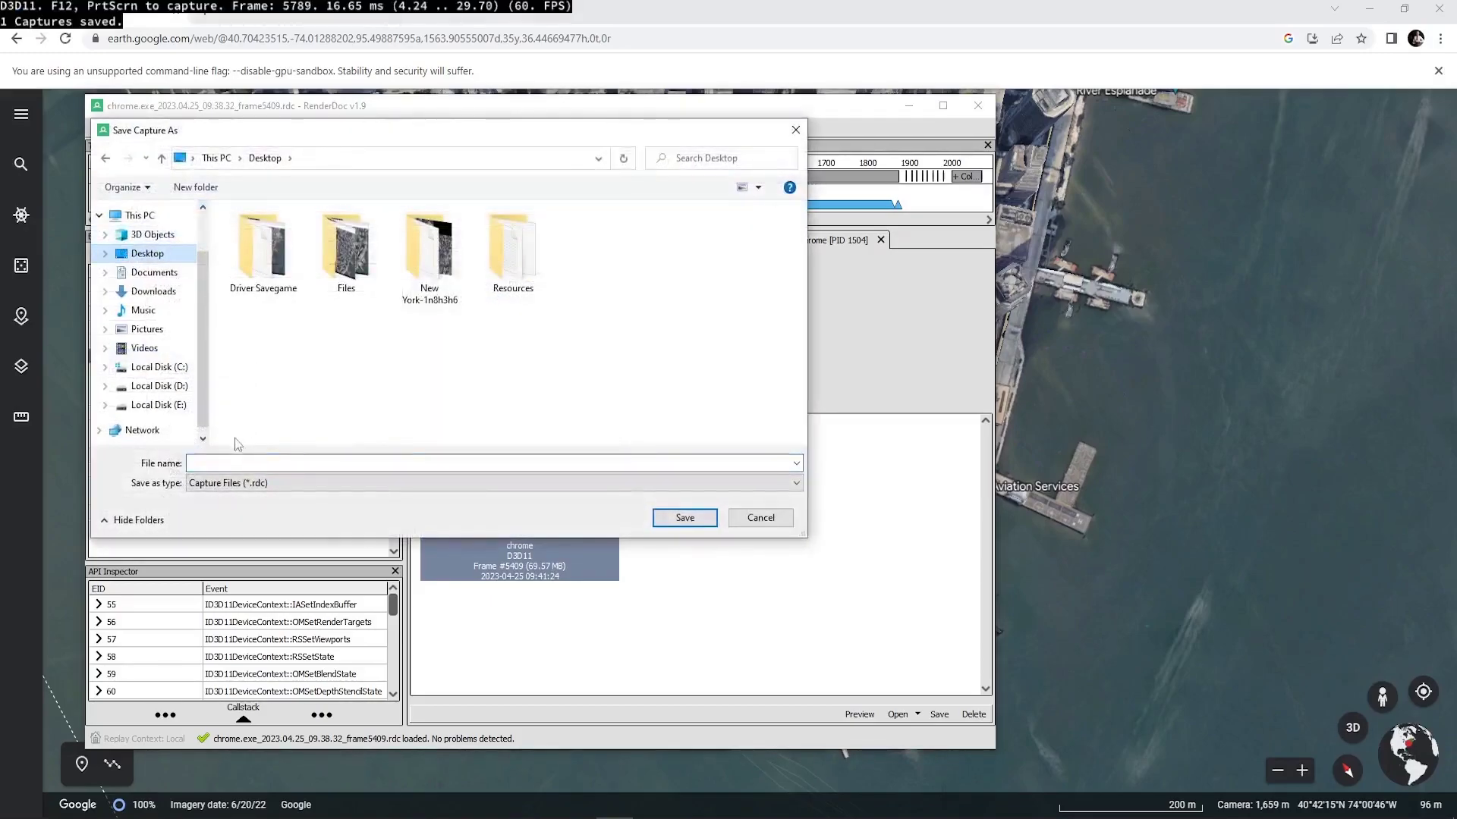
{"action": "left_click", "coordinate": [233, 462]}
{"action": "type", "text": "New"}
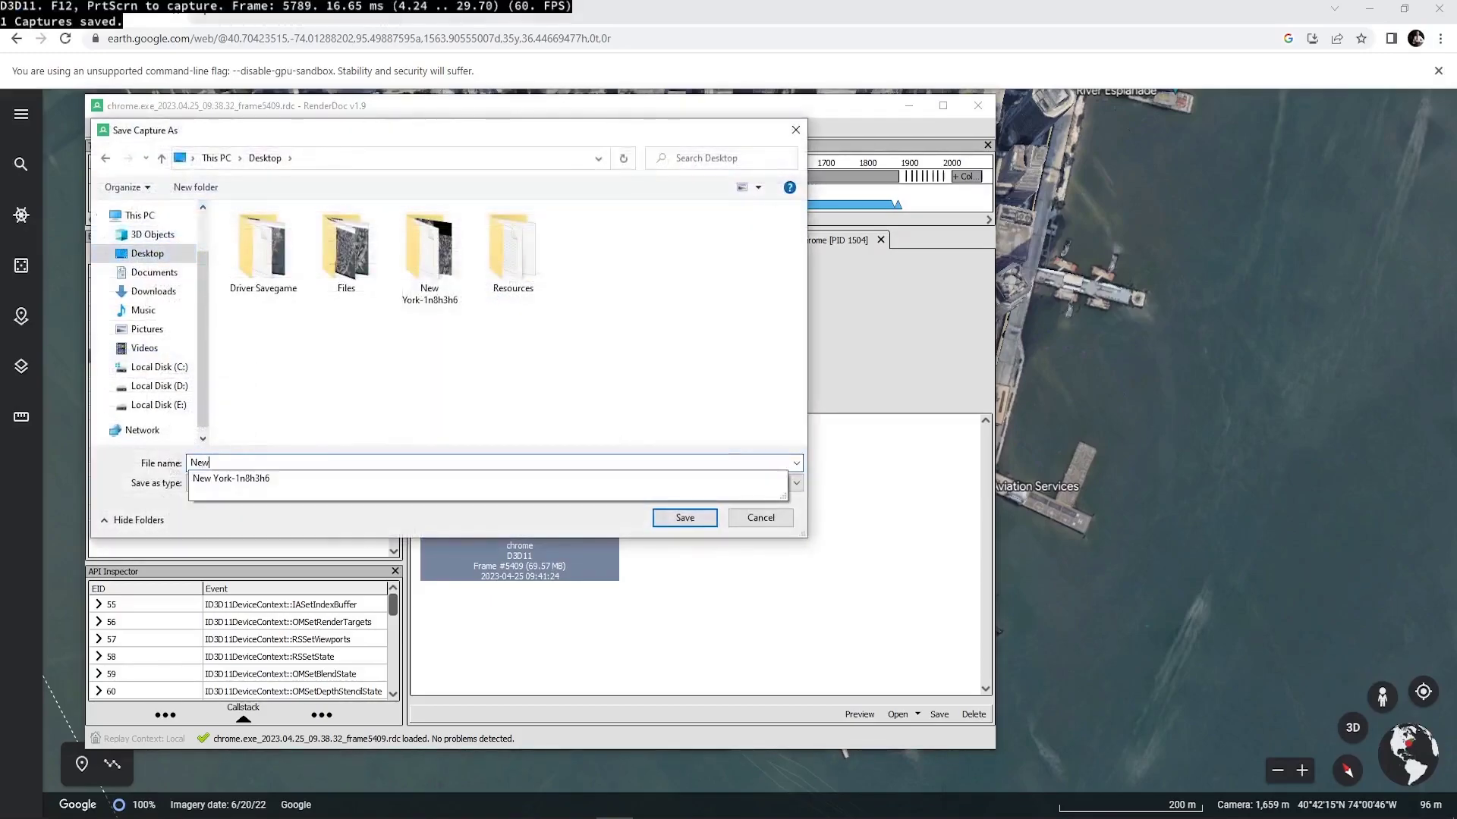
{"action": "type", "text": " York"}
{"action": "left_click", "coordinate": [294, 371]}
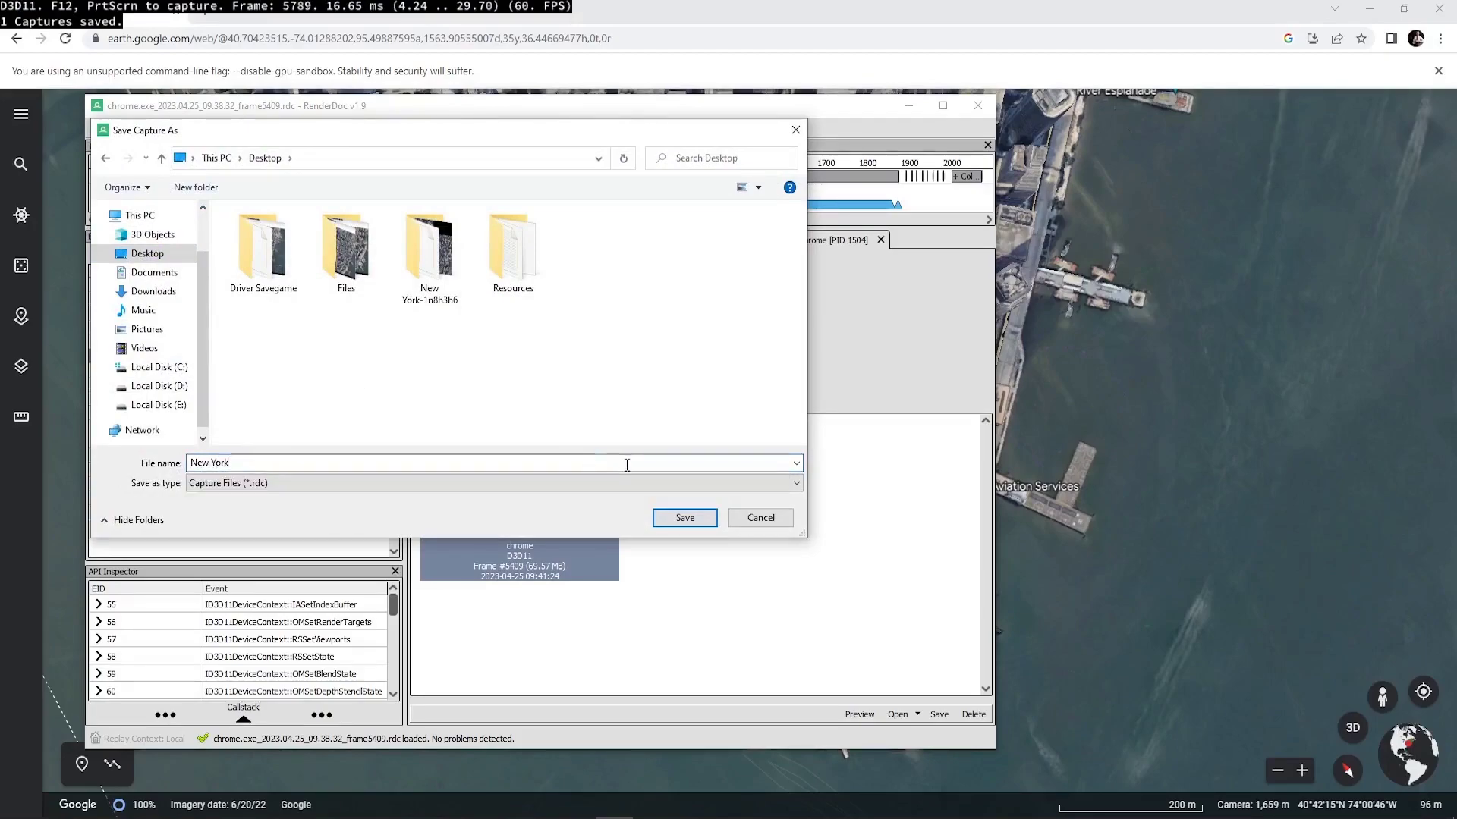
{"action": "left_click", "coordinate": [680, 523]}
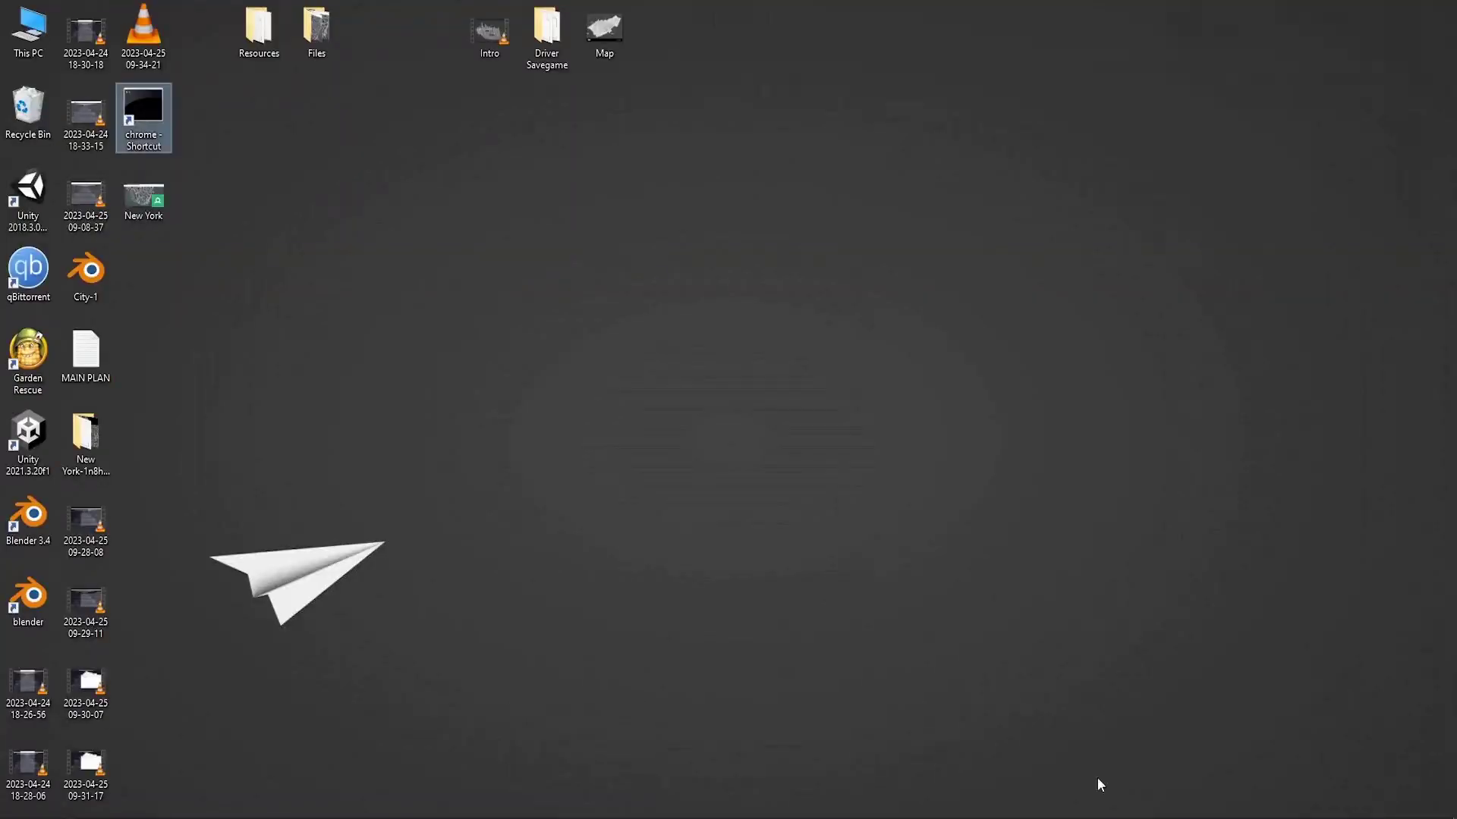
{"action": "left_click_drag", "start_coordinate": [143, 199], "coordinate": [364, 296]}
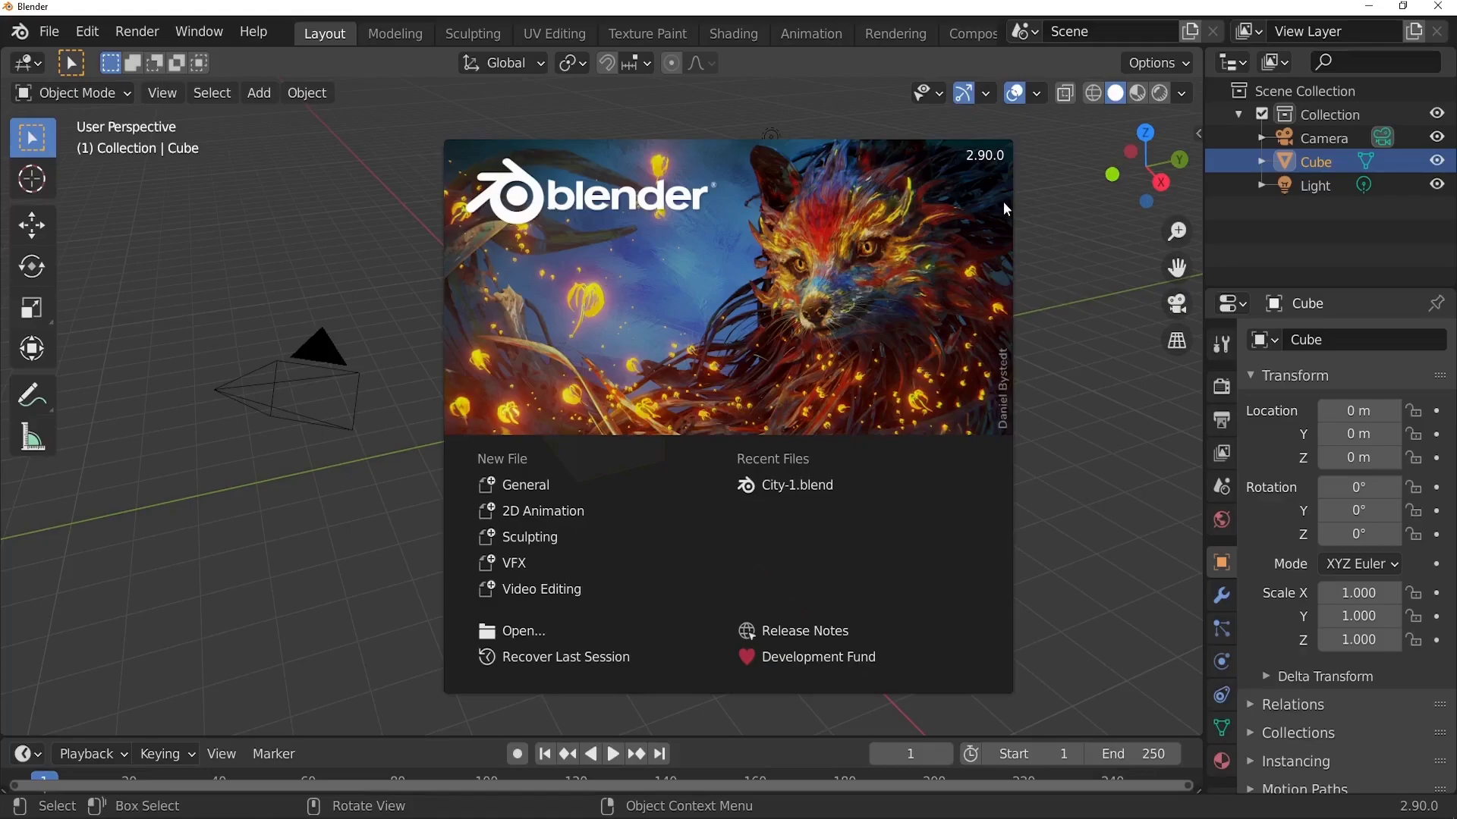
Step: Switch to Blender and delete the default camera, cube and light from the new scene
{"action": "left_click", "coordinate": [392, 320]}
{"action": "key", "text": "a"}
{"action": "key", "text": "x"}
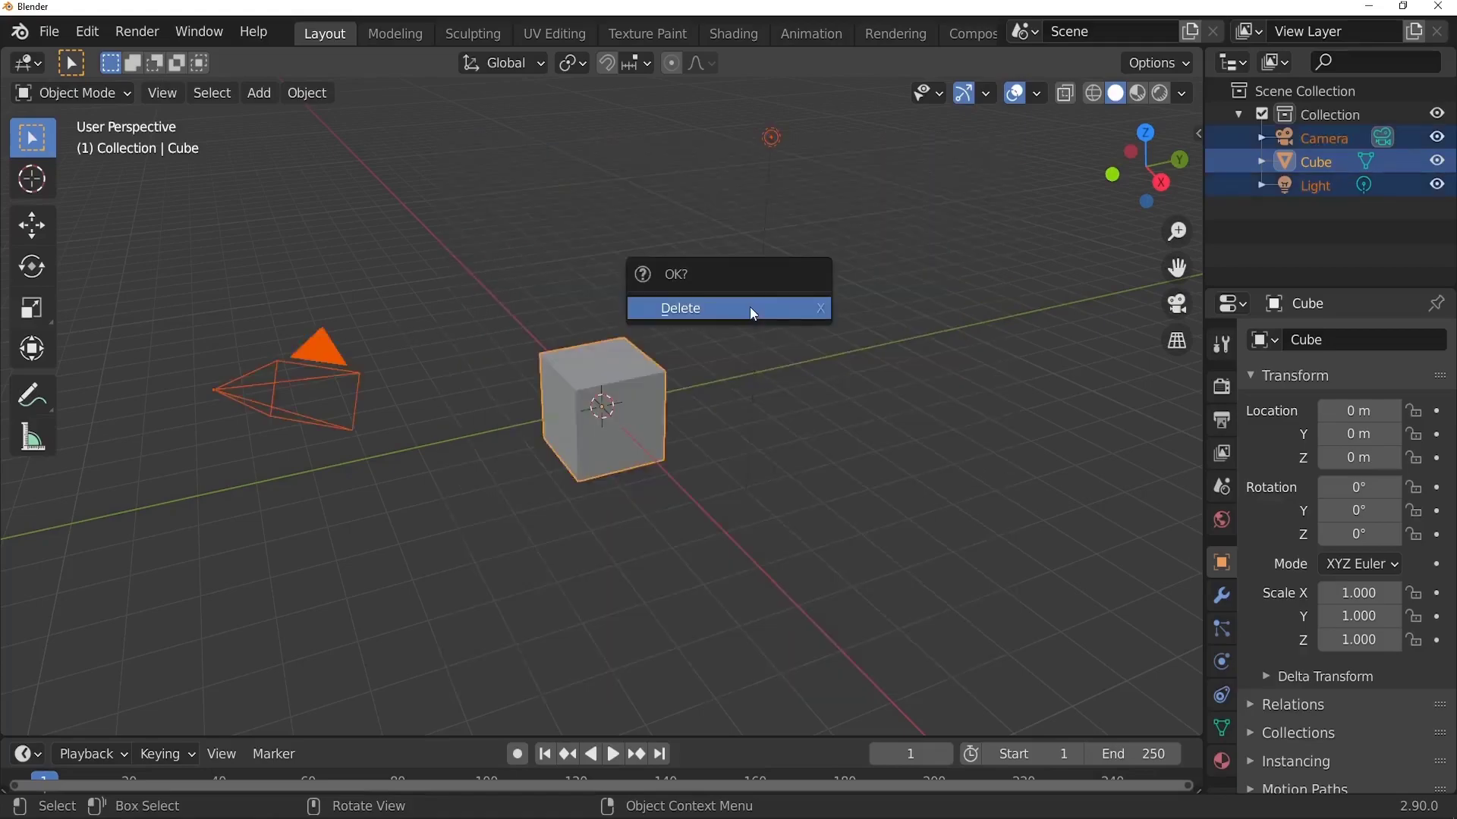
{"action": "left_click", "coordinate": [752, 309]}
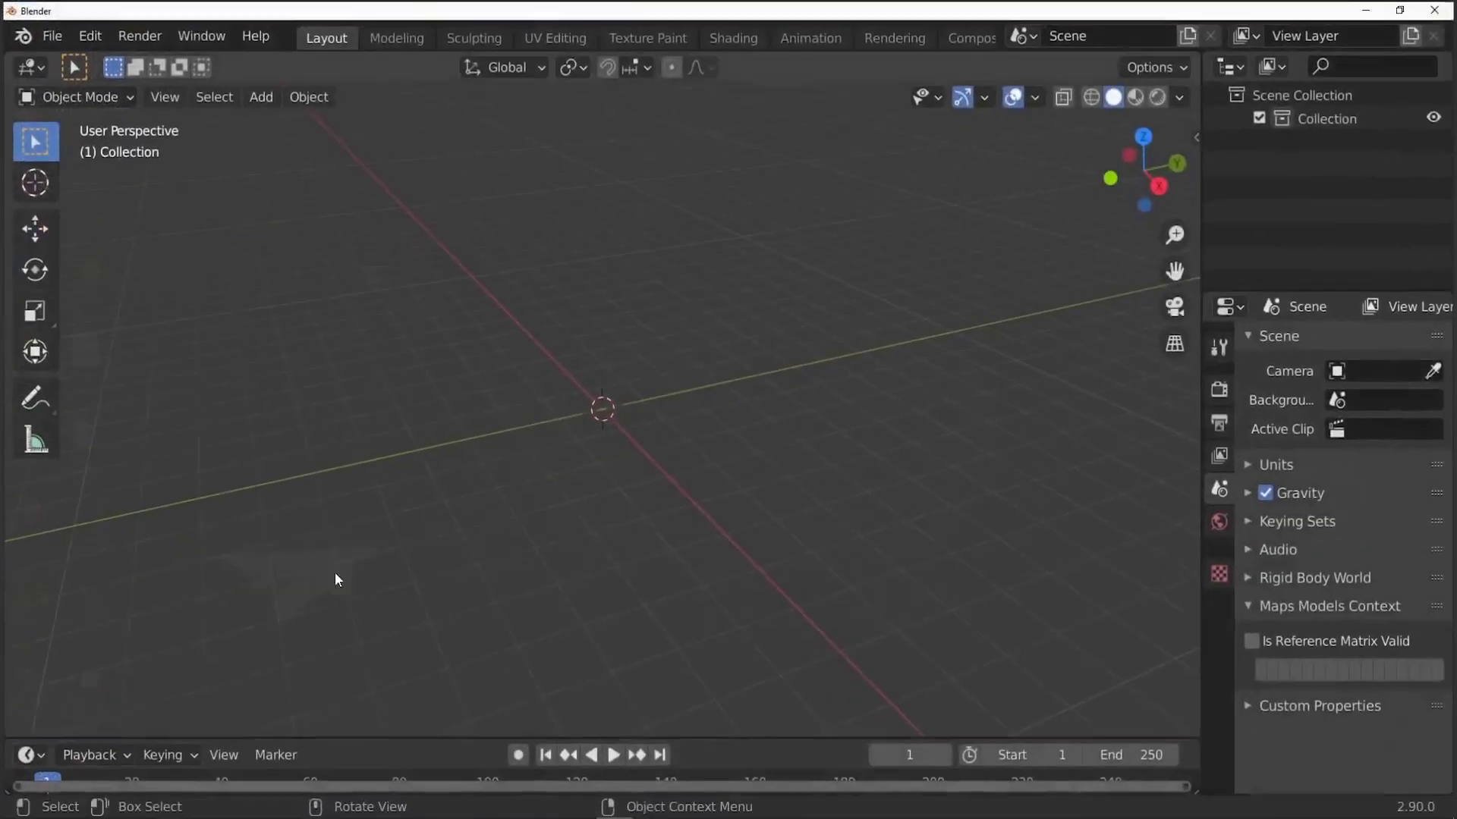
Step: Install the add-on MapsModelsImporter-v0.3.7.zip from the Resources folder on the Desktop
{"action": "left_click", "coordinate": [85, 34]}
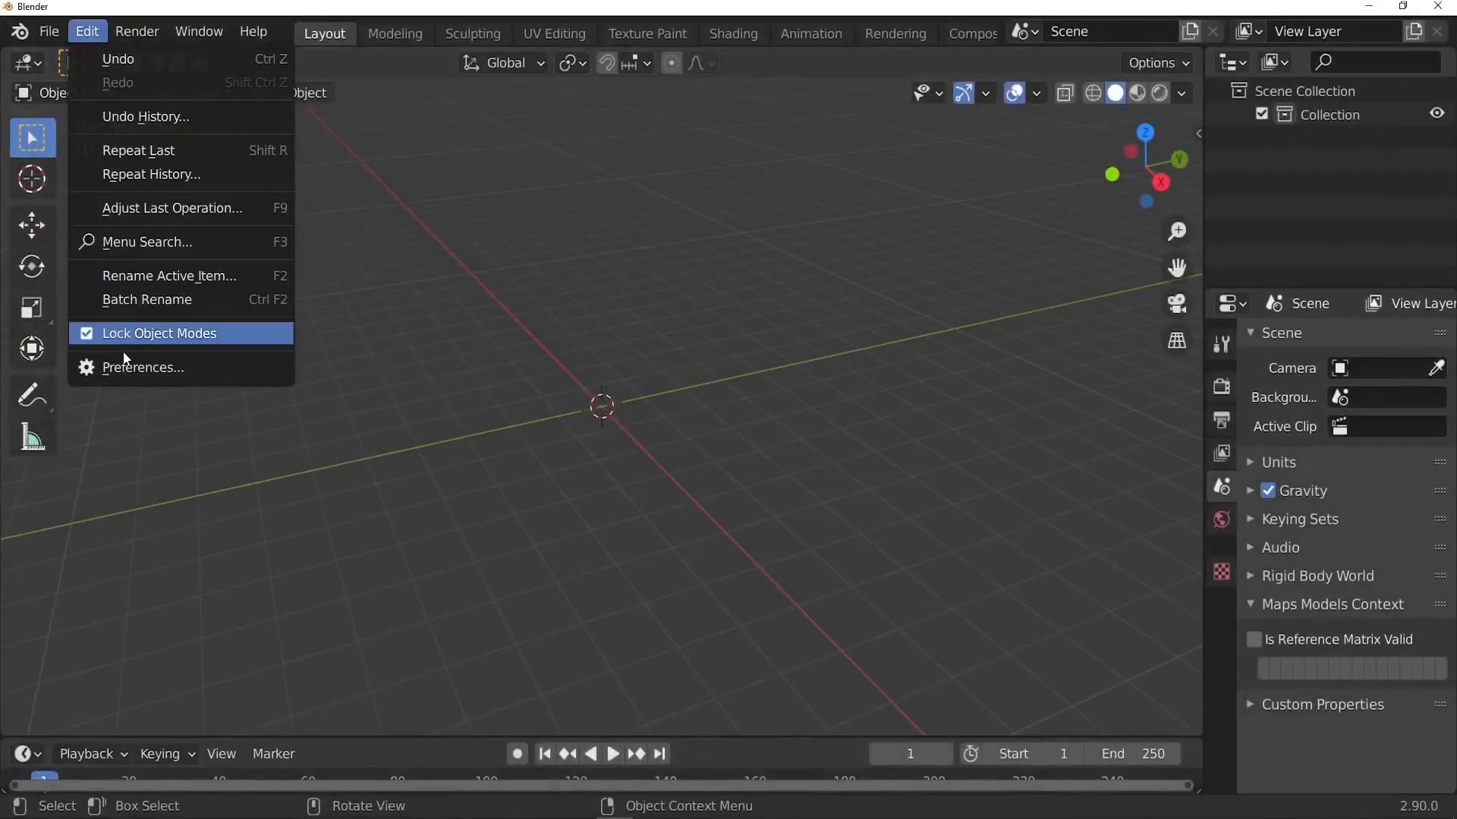
{"action": "left_click", "coordinate": [127, 370]}
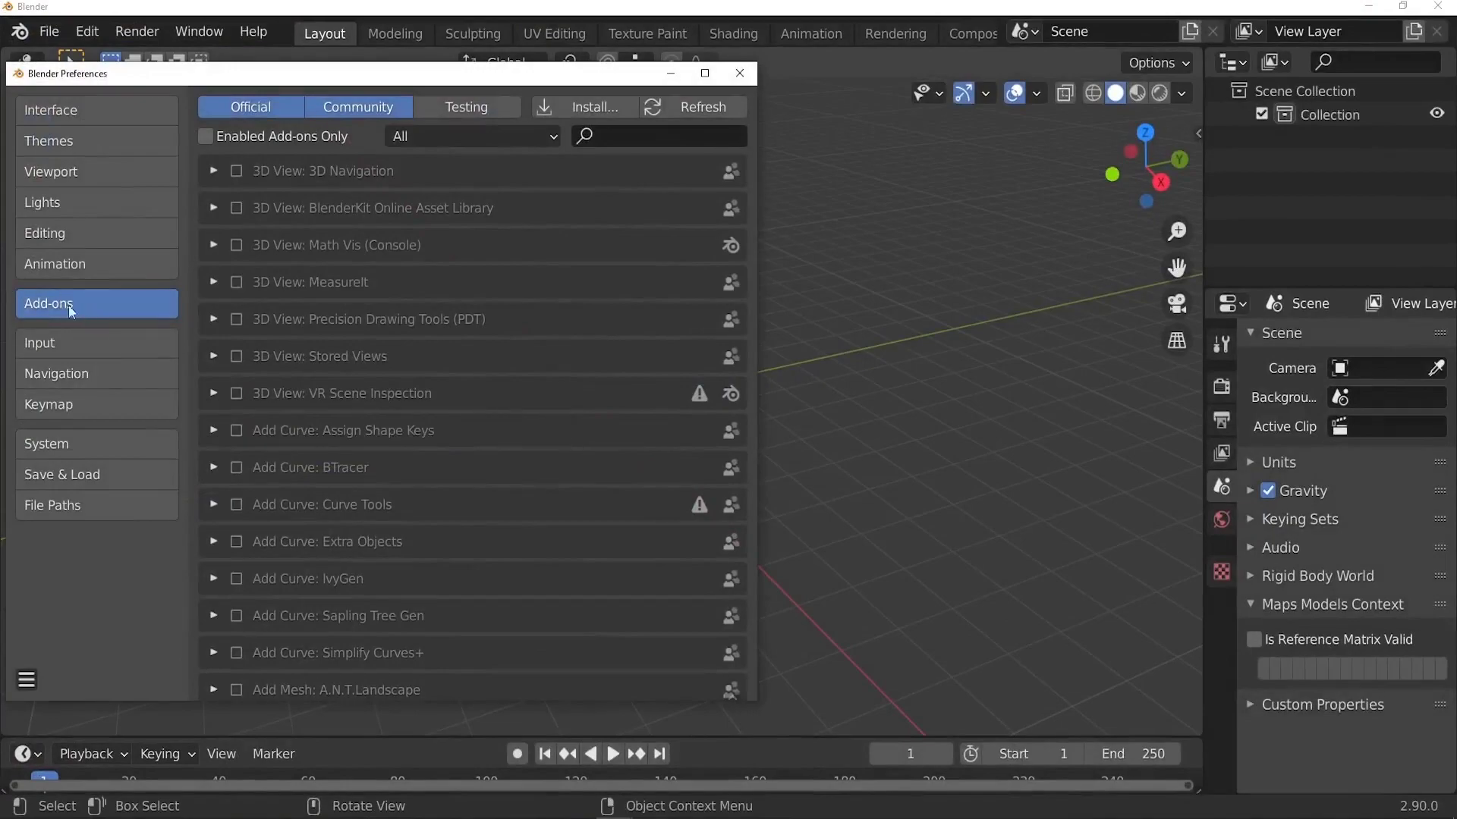
{"action": "left_click", "coordinate": [574, 109]}
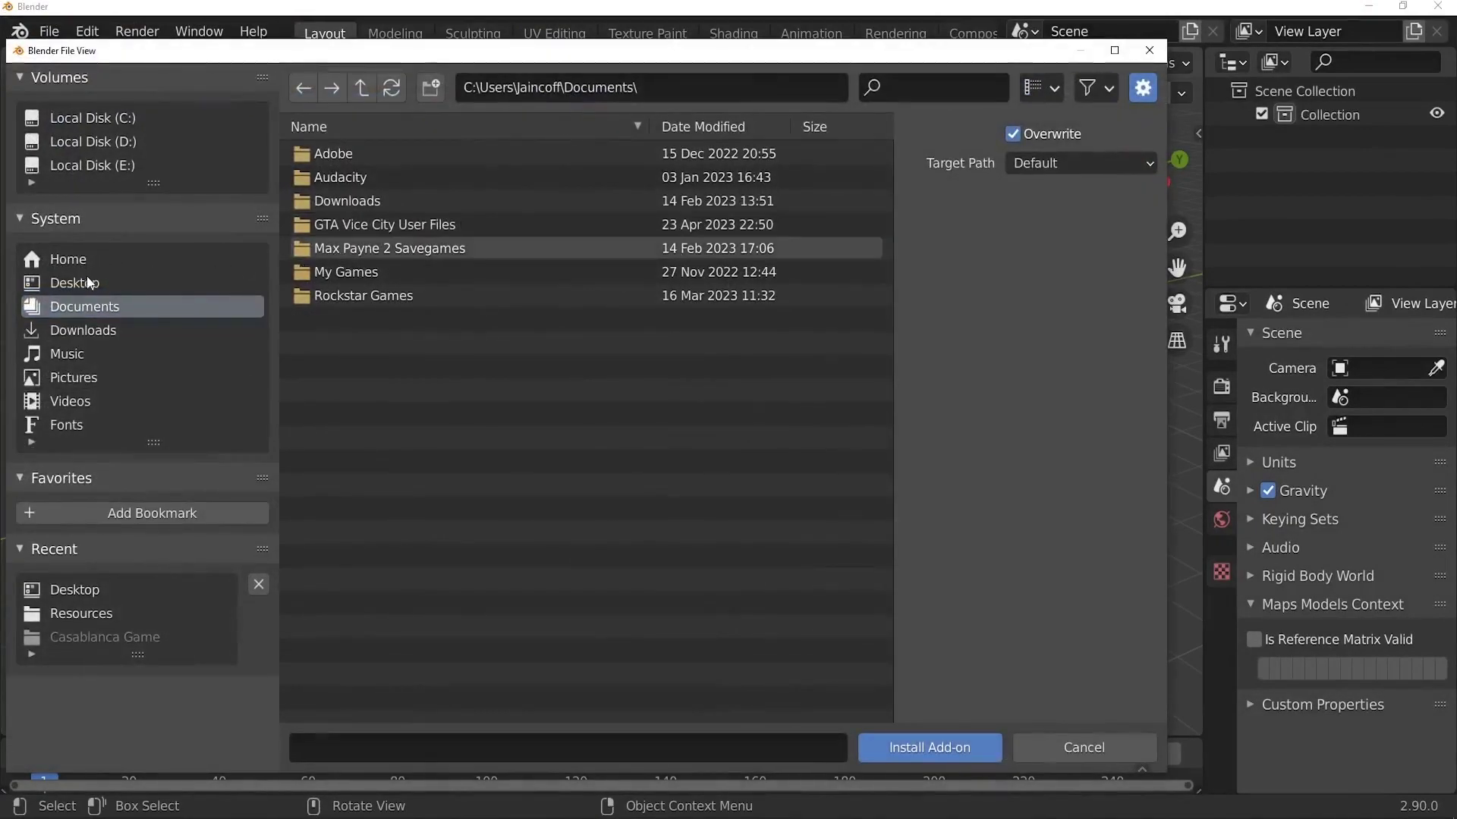
{"action": "left_click", "coordinate": [75, 283]}
{"action": "double_click", "coordinate": [361, 226]}
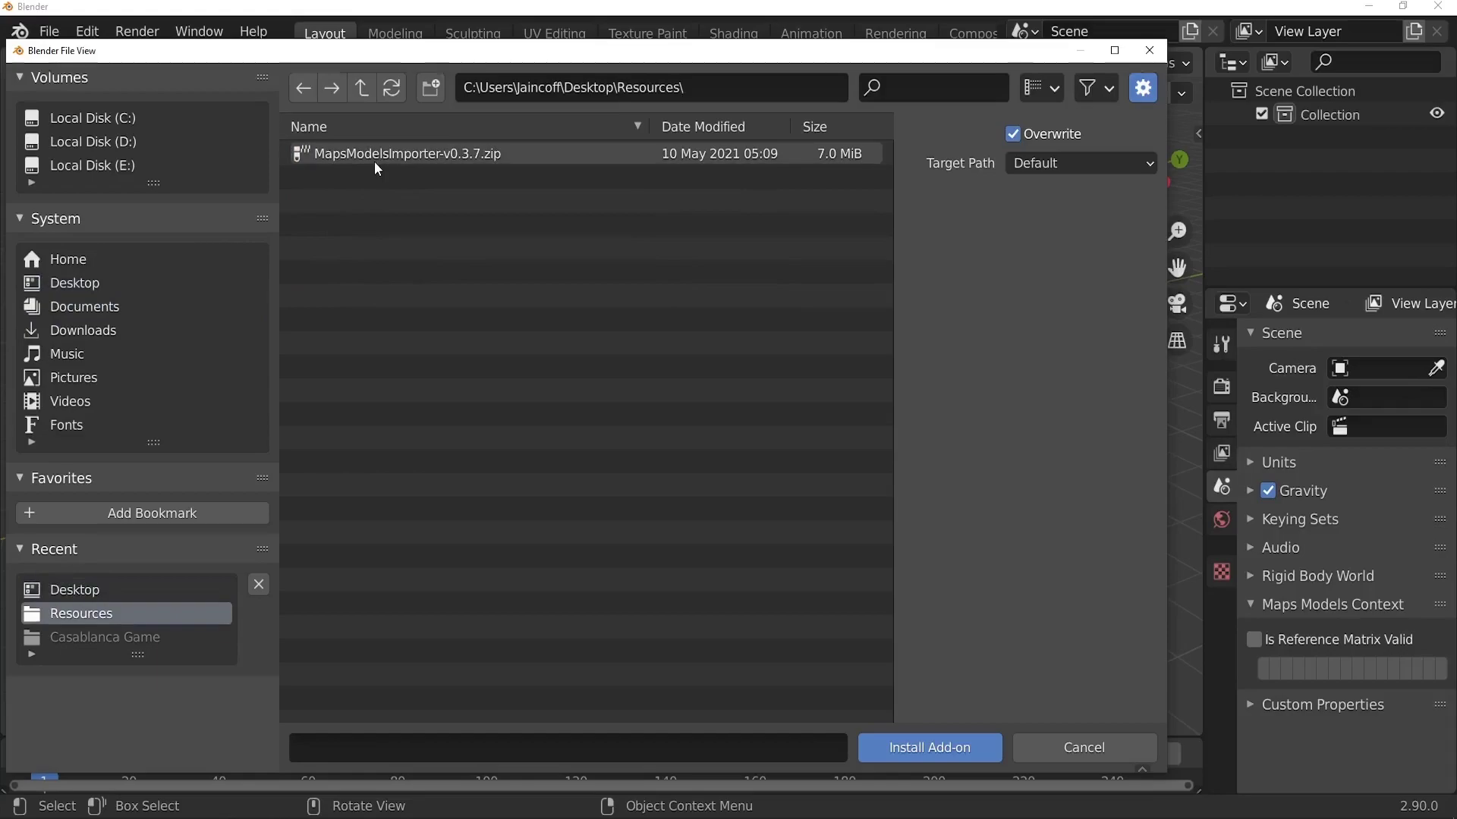
{"action": "double_click", "coordinate": [374, 161]}
Step: Search the add-ons for "map" to check that Maps Models Importer is enabled, and close the preferences
{"action": "left_click", "coordinate": [647, 137]}
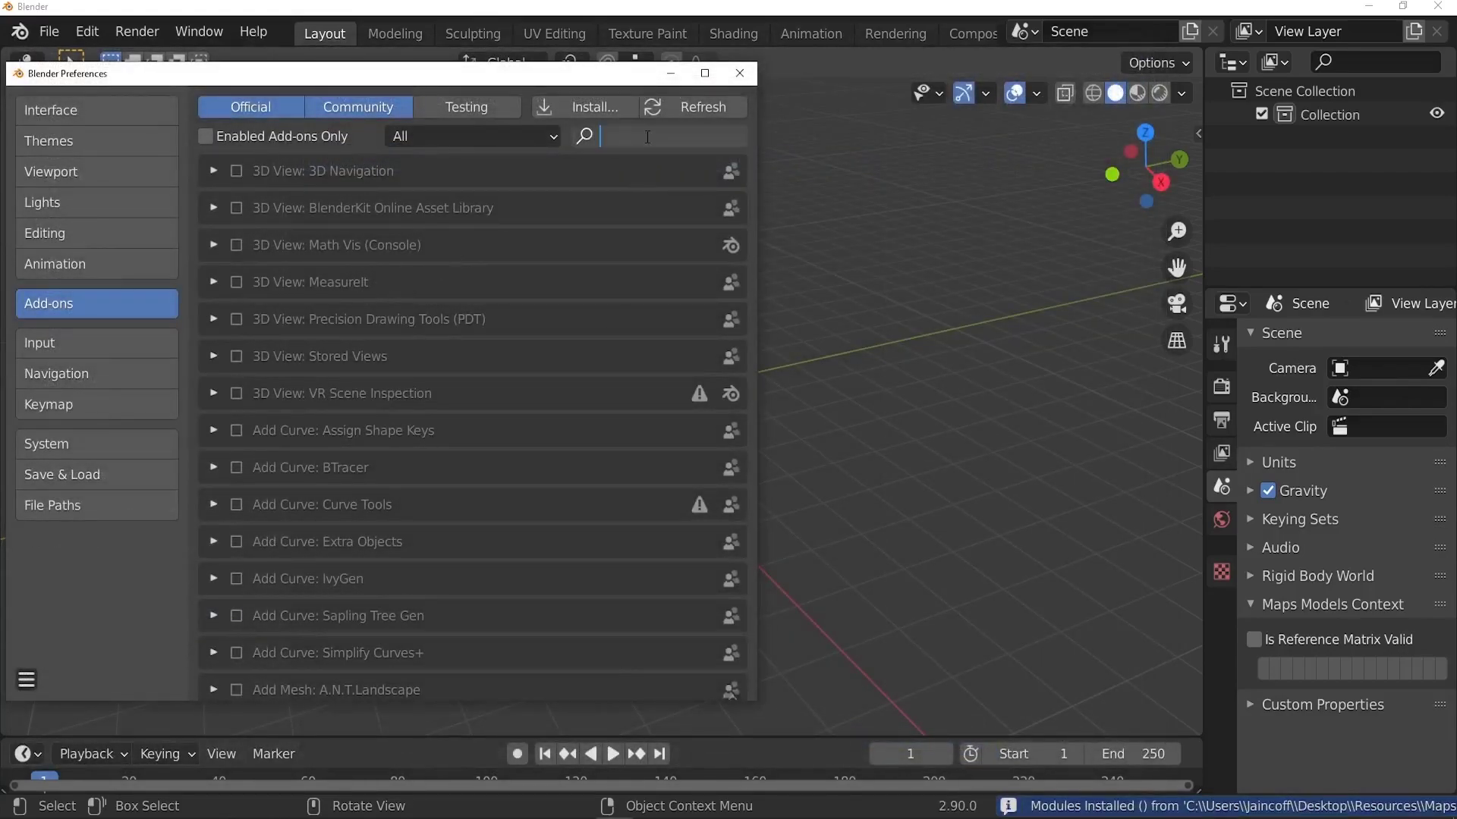
{"action": "type", "text": "map"}
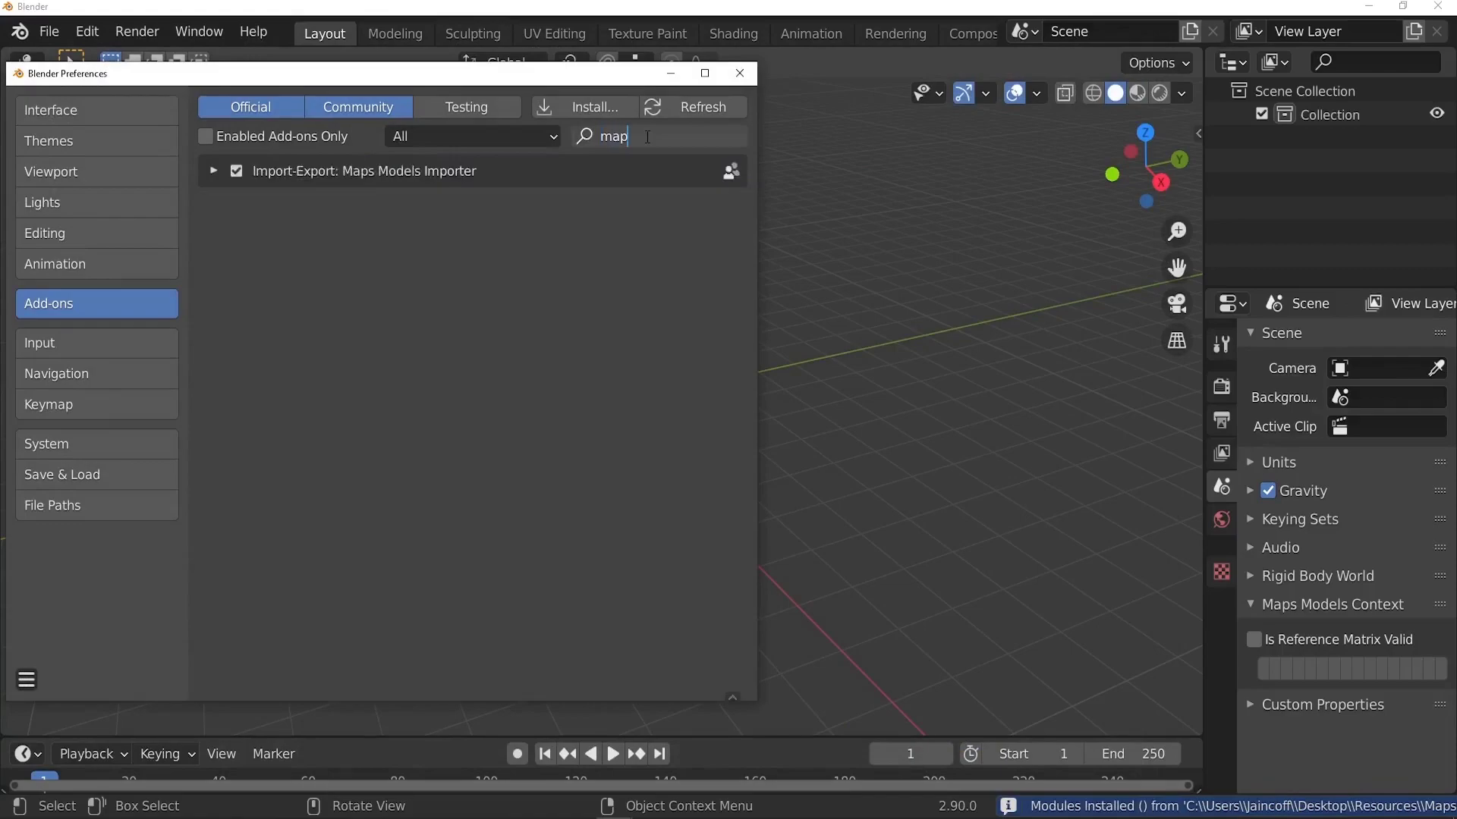
{"action": "key", "text": "Return"}
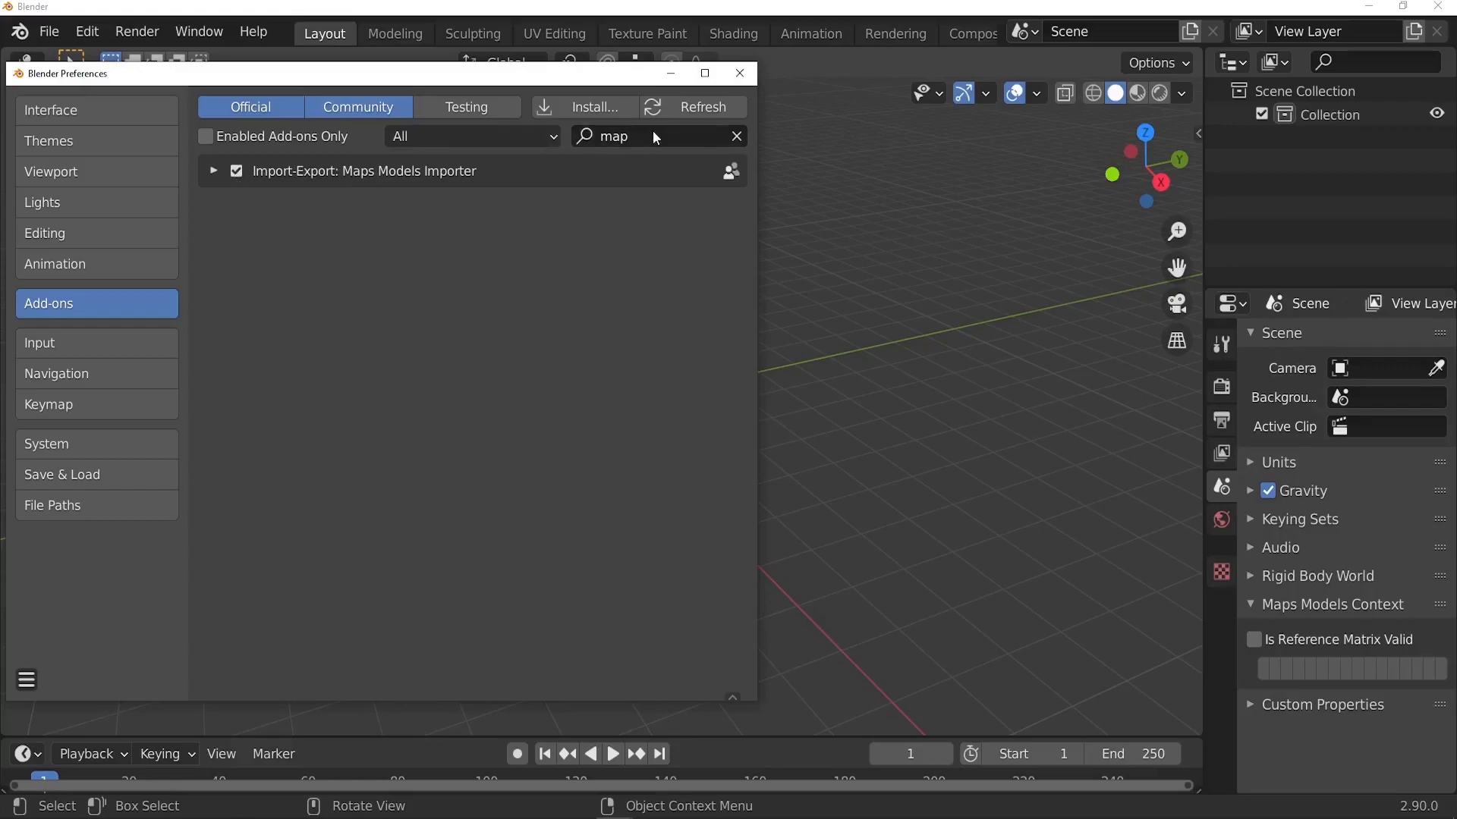
{"action": "left_click", "coordinate": [740, 73]}
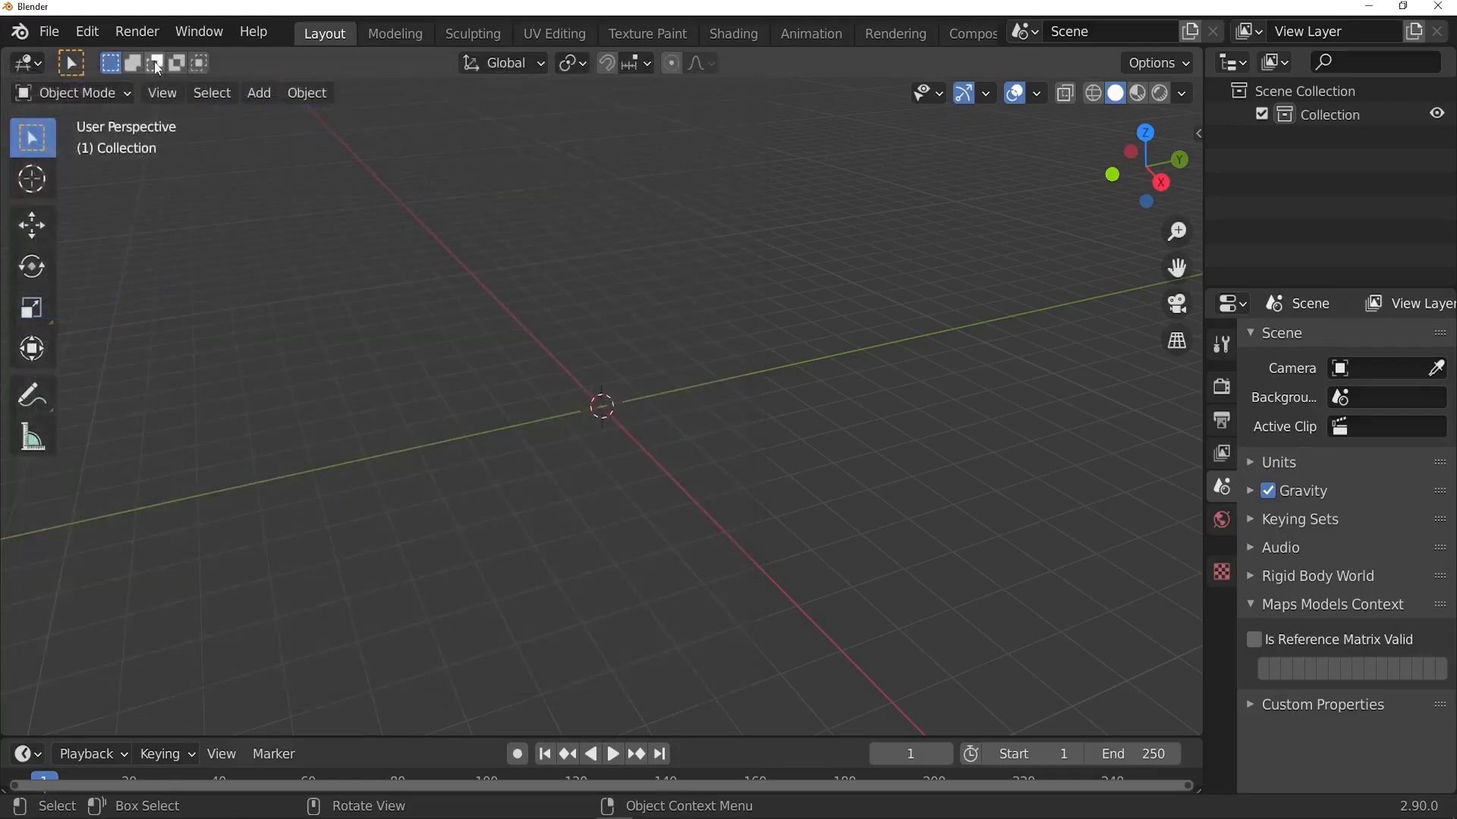
Step: Import the Google Maps capture New York.rdc from the Desktop
{"action": "left_click", "coordinate": [49, 31]}
{"action": "mouse_move", "coordinate": [98, 347]}
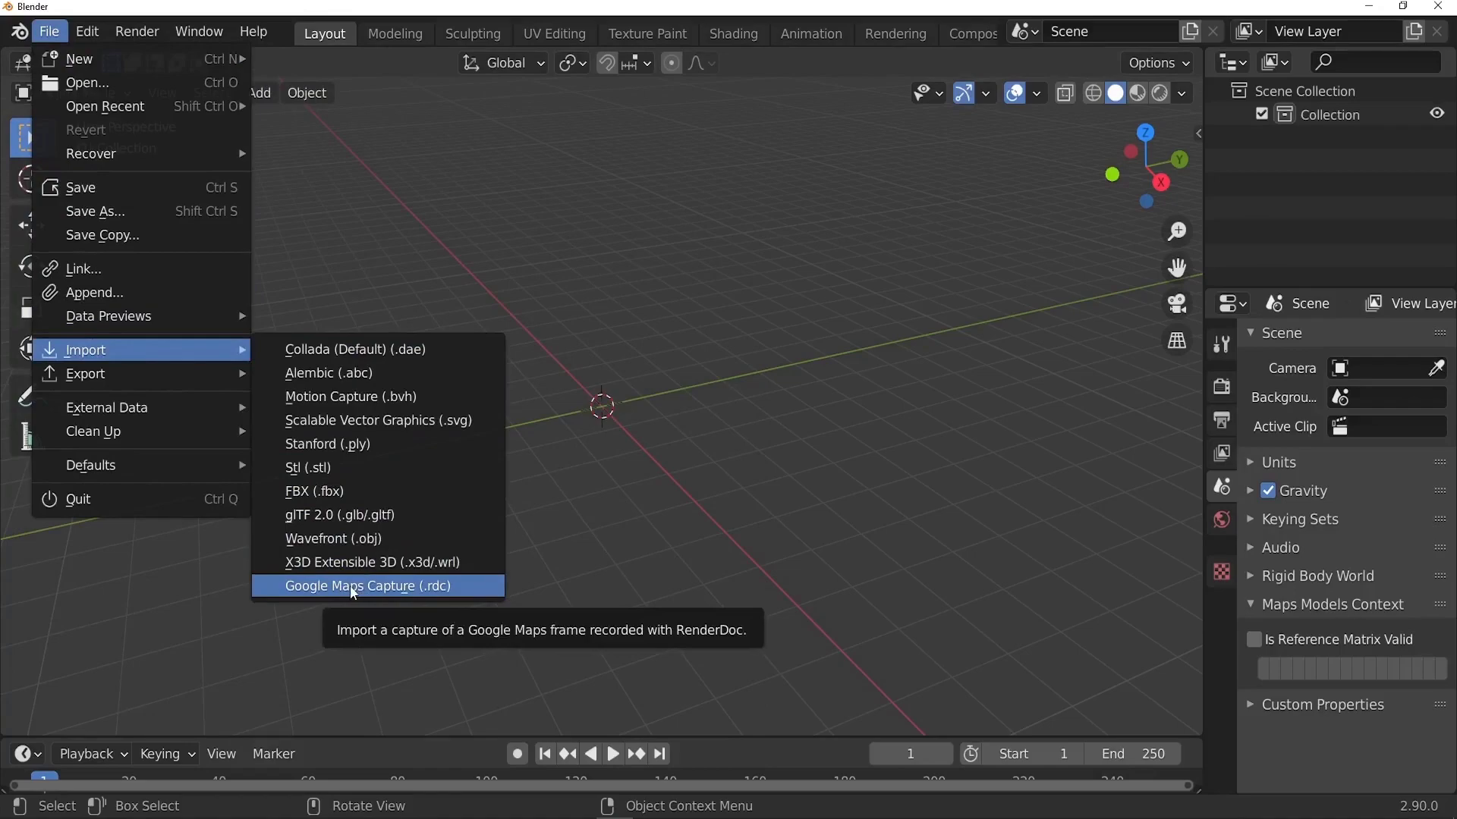
{"action": "left_click", "coordinate": [353, 588]}
{"action": "left_click", "coordinate": [240, 307]}
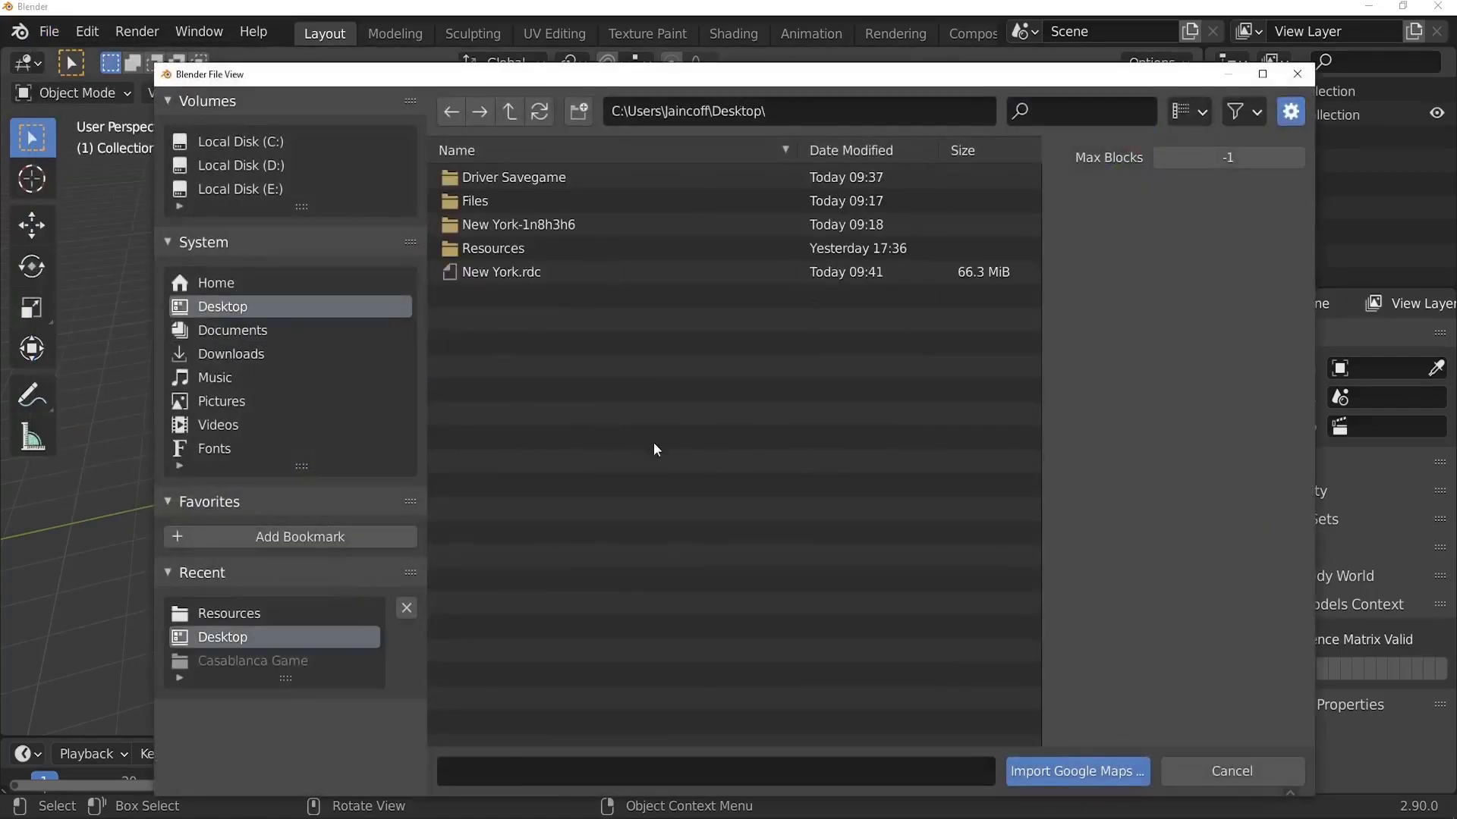
{"action": "double_click", "coordinate": [512, 281]}
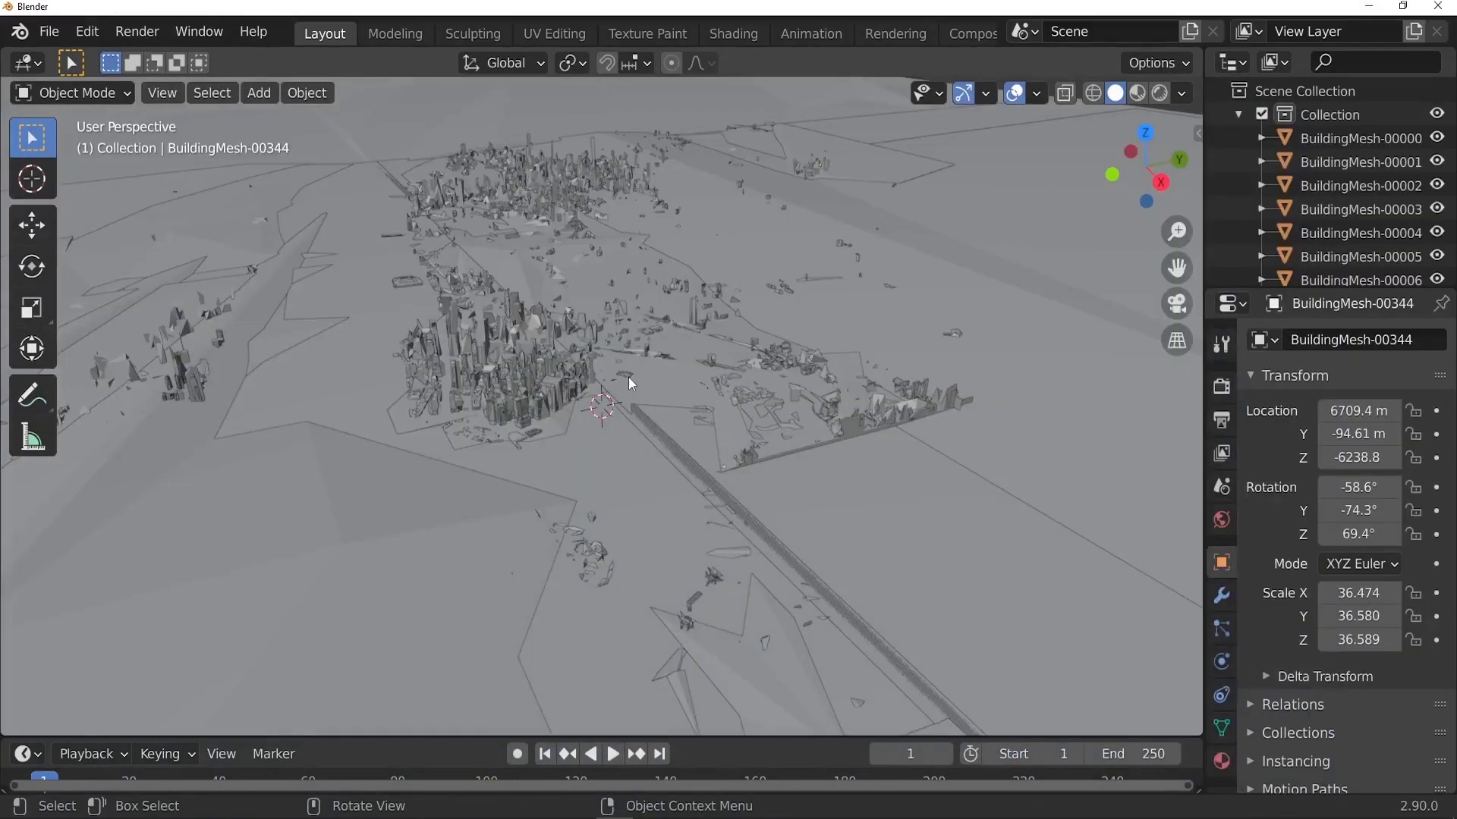
Step: Display the imported city with Material Preview shading
{"action": "mouse_move", "coordinate": [628, 376]}
{"action": "middle_mouse_down"}
{"action": "mouse_move", "coordinate": [596, 366]}
{"action": "mouse_move", "coordinate": [618, 340]}
{"action": "mouse_move", "coordinate": [617, 353]}
{"action": "middle_mouse_up"}
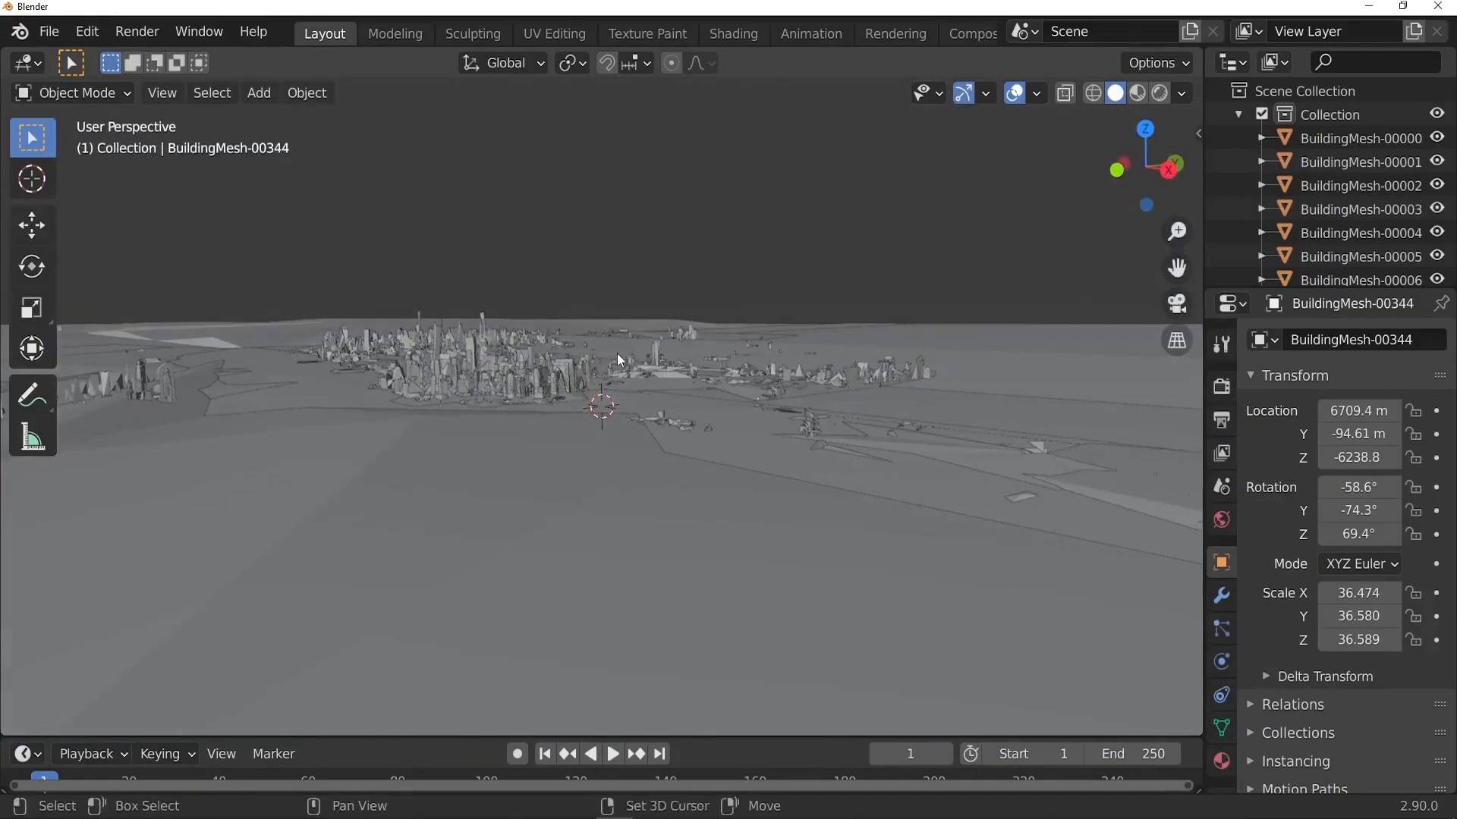
{"action": "middle_click_drag", "start_coordinate": [645, 402], "coordinate": [577, 439]}
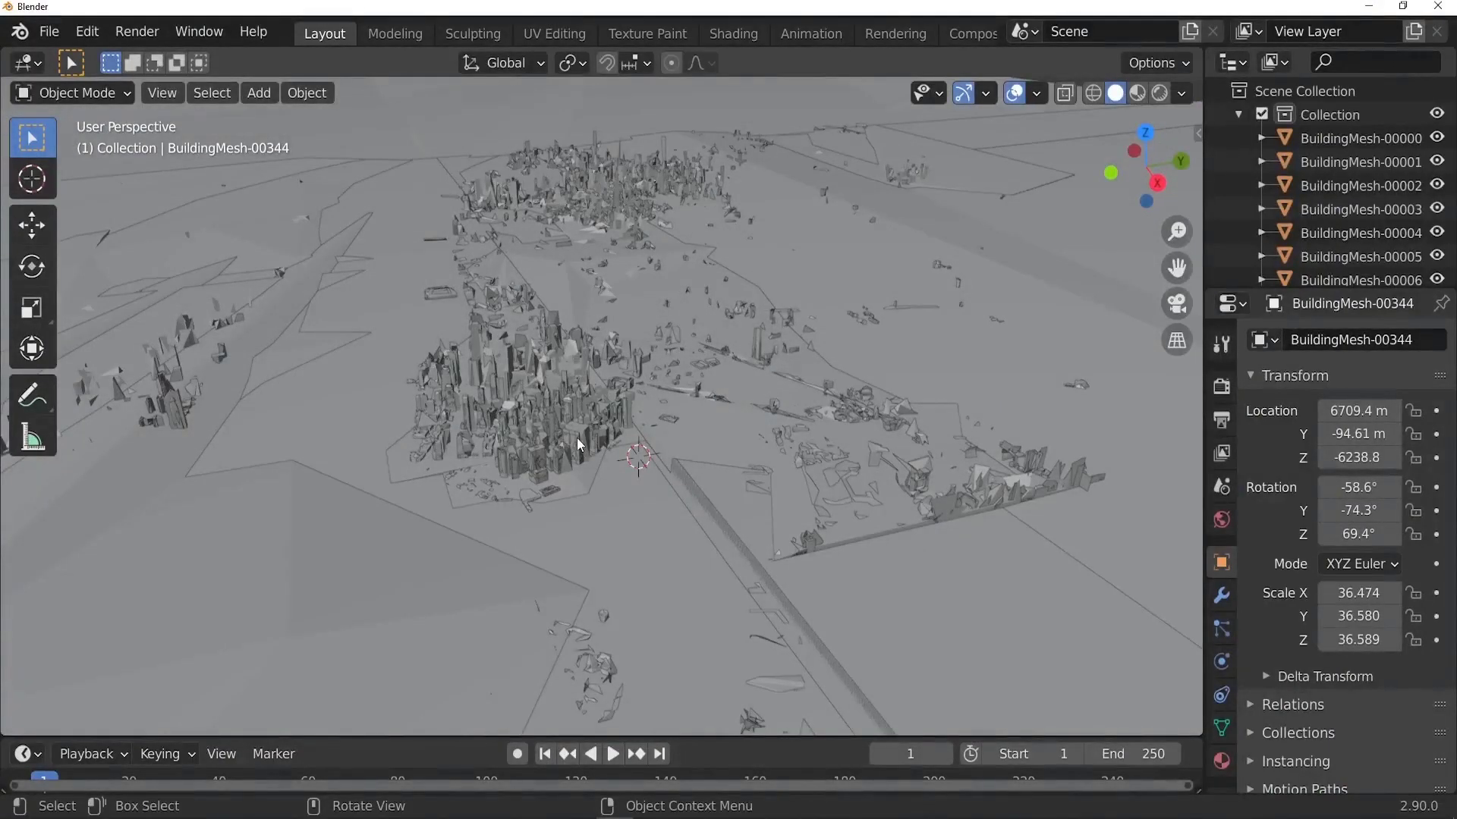
{"action": "key", "text": "z"}
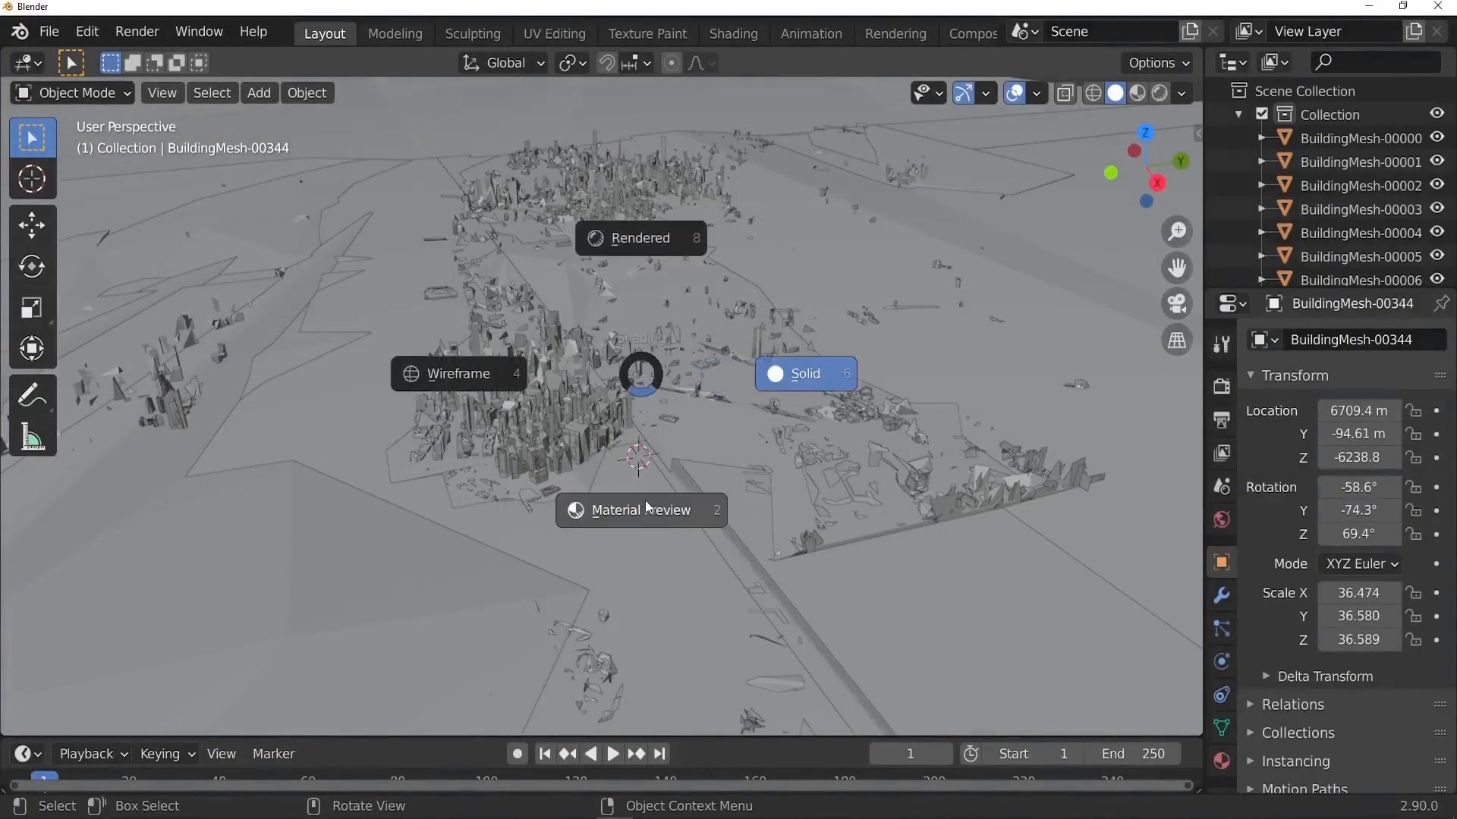
{"action": "left_click", "coordinate": [640, 519]}
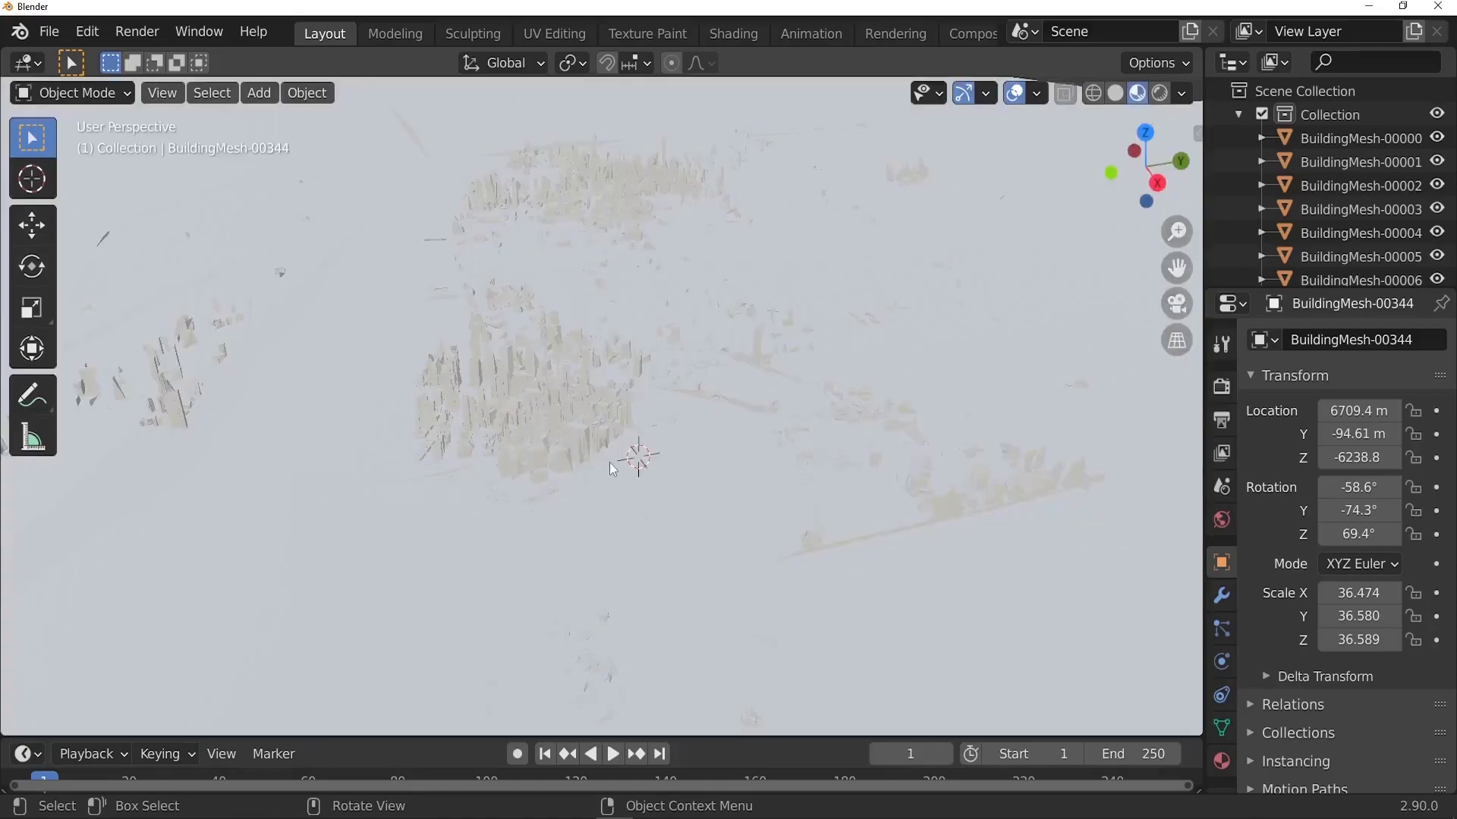
Step: Delete one of the large surrounding terrain meshes near the imported city
{"action": "middle_click_drag", "start_coordinate": [609, 462], "coordinate": [971, 372], "text": "shift"}
{"action": "middle_click_drag", "start_coordinate": [612, 378], "coordinate": [531, 440], "text": "shift"}
{"action": "left_click", "coordinate": [484, 516]}
{"action": "key", "text": "Delete"}
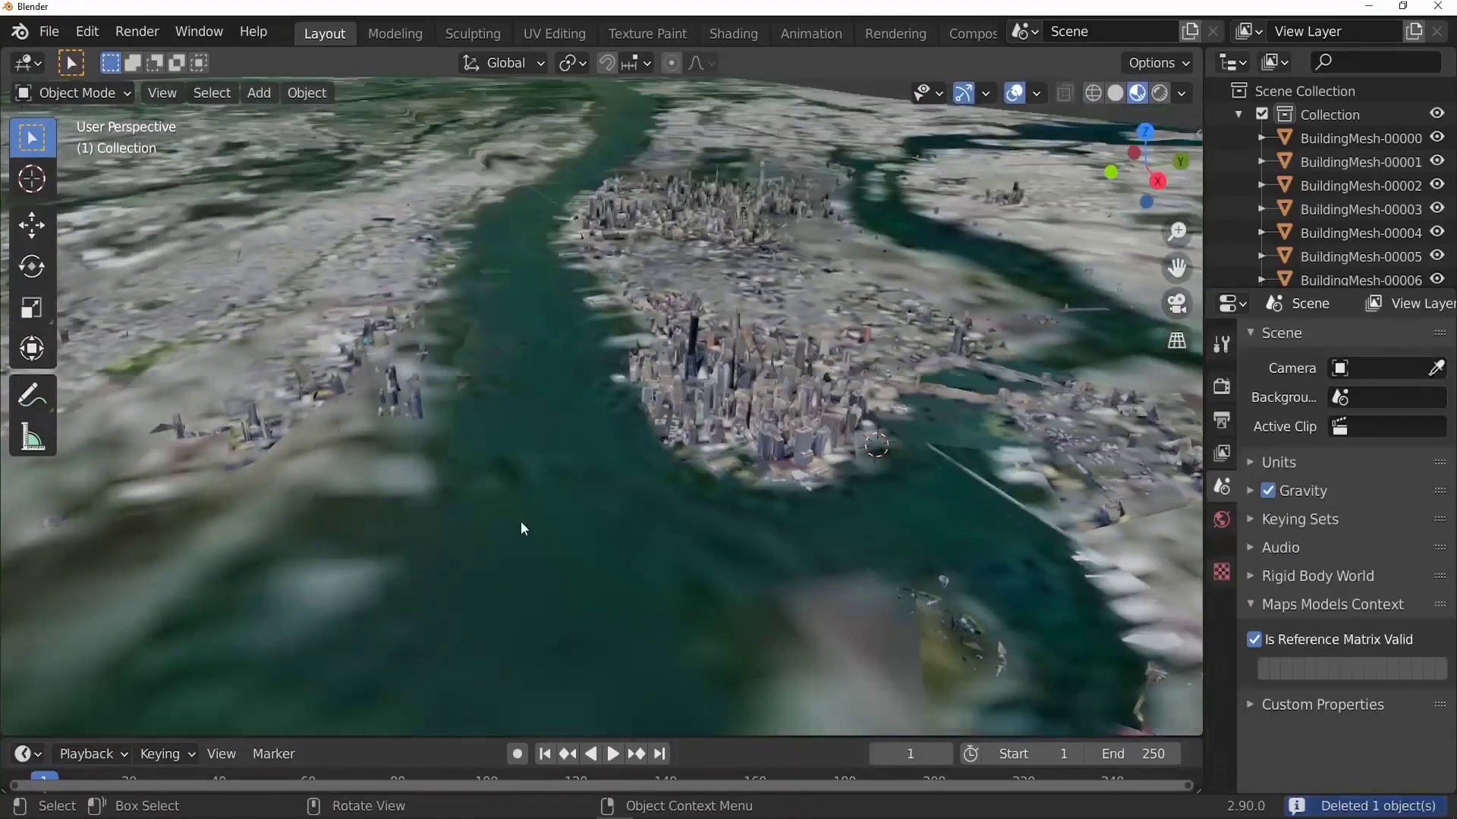
Step: Box-select the Lower Manhattan meshes, invert the selection, and delete the surrounding terrain
{"action": "middle_click_drag", "start_coordinate": [487, 521], "coordinate": [410, 576]}
{"action": "left_click_drag", "start_coordinate": [400, 588], "coordinate": [699, 278]}
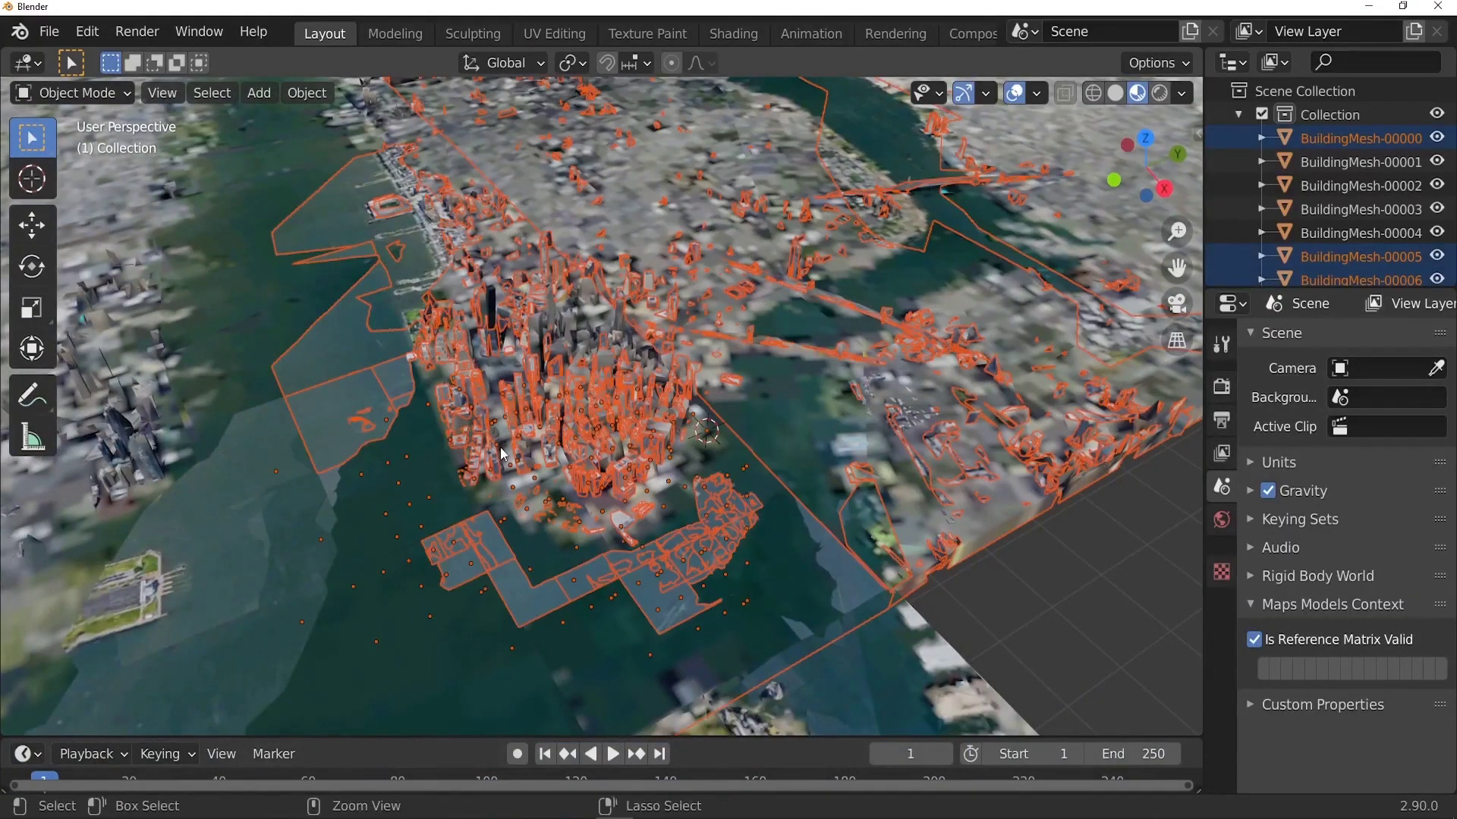
{"action": "key", "text": "ctrl+i"}
{"action": "scroll", "coordinate": [704, 397], "scroll_direction": "down", "scroll_amount": 5}
{"action": "key", "text": "Delete"}
Step: Delete the unwanted outlying tiles around Lower Manhattan one by one, including those in the northern part
{"action": "key", "text": "Delete"}
{"action": "left_click", "coordinate": [445, 559]}
{"action": "key", "text": "Delete"}
{"action": "left_click", "coordinate": [786, 355]}
{"action": "key", "text": "Delete"}
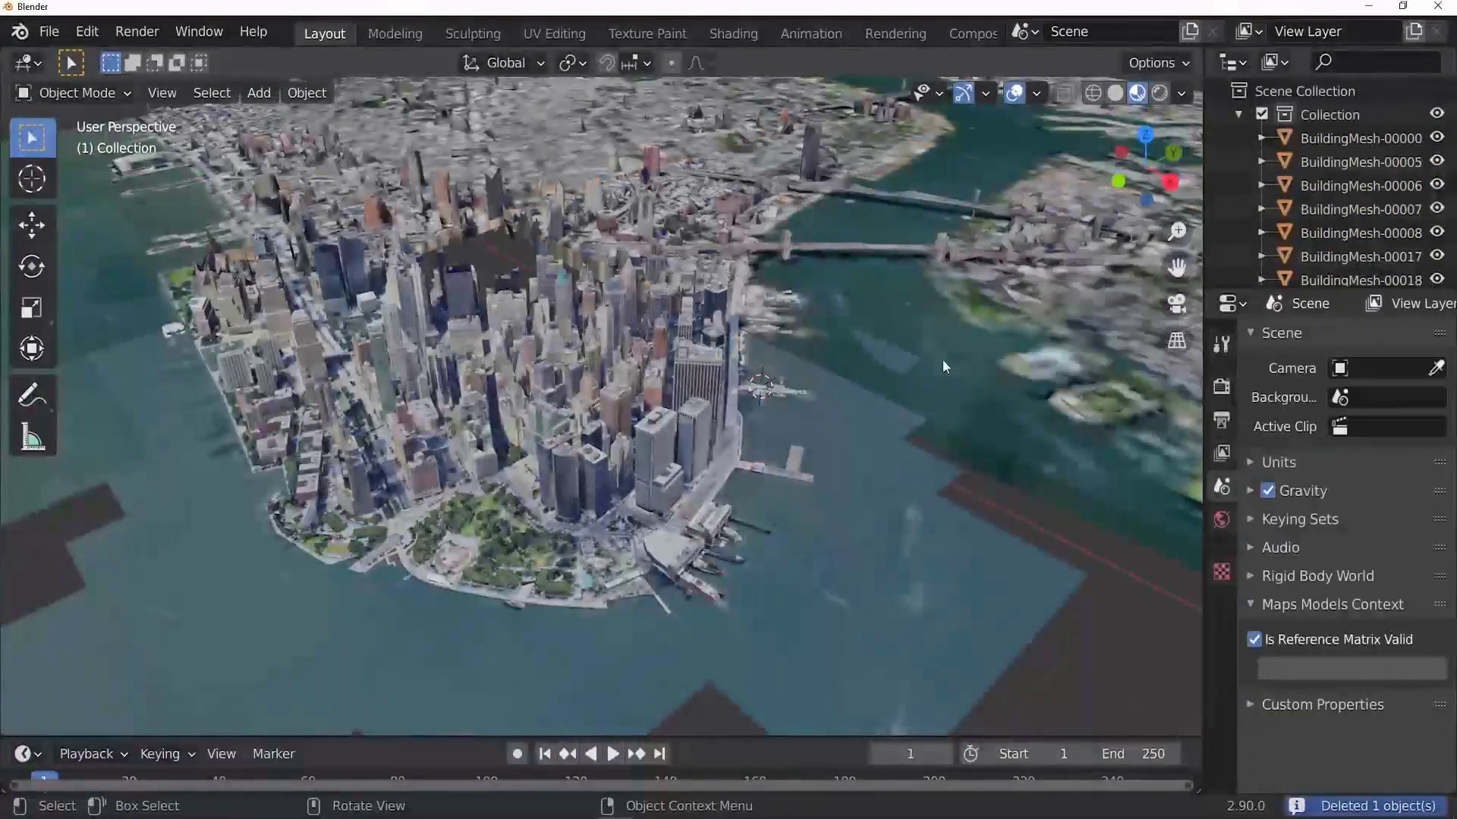
{"action": "left_click", "coordinate": [943, 360]}
{"action": "key", "text": "Delete"}
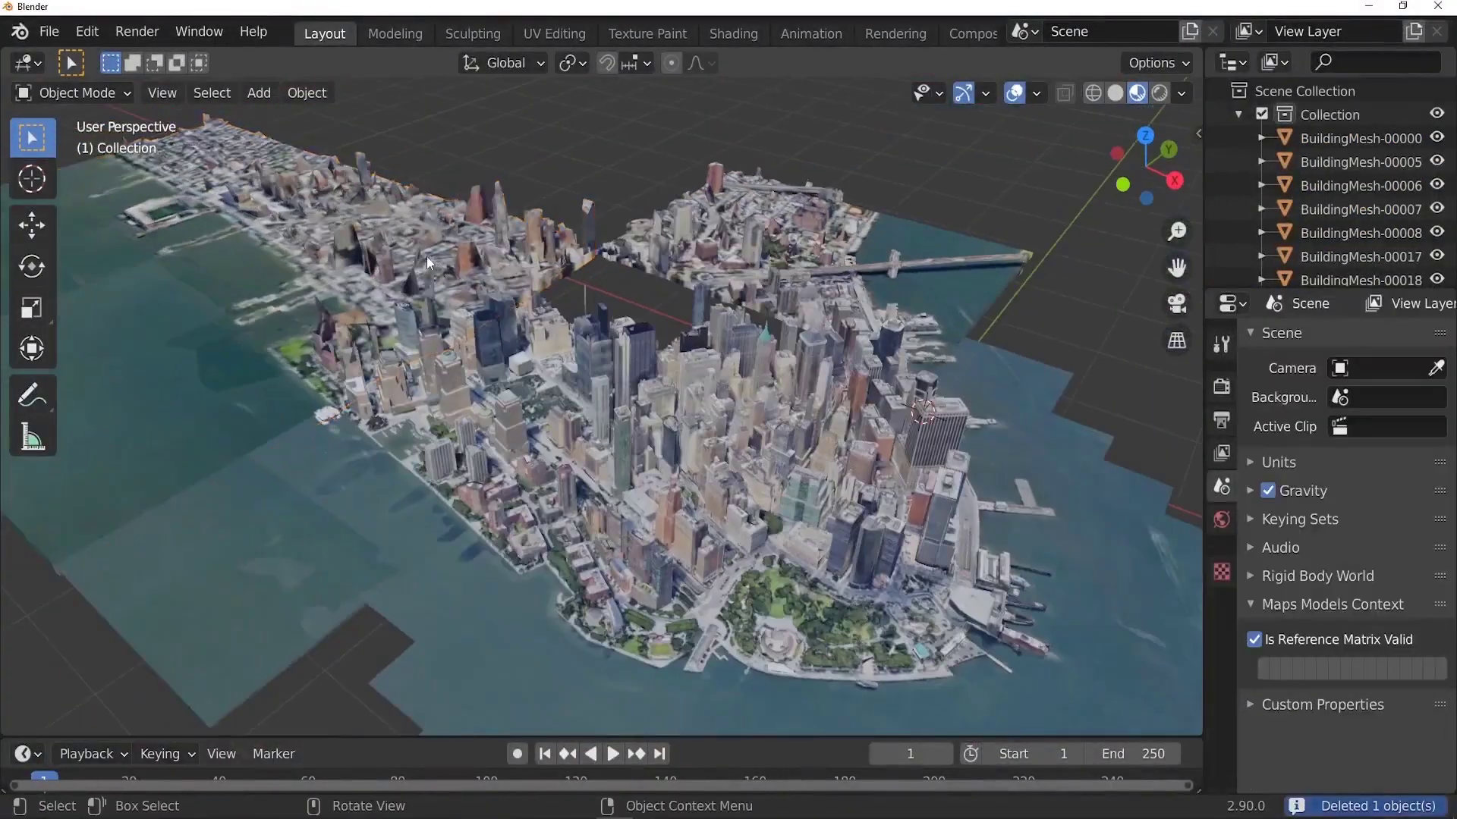
{"action": "left_click", "coordinate": [426, 256]}
{"action": "key", "text": "Delete"}
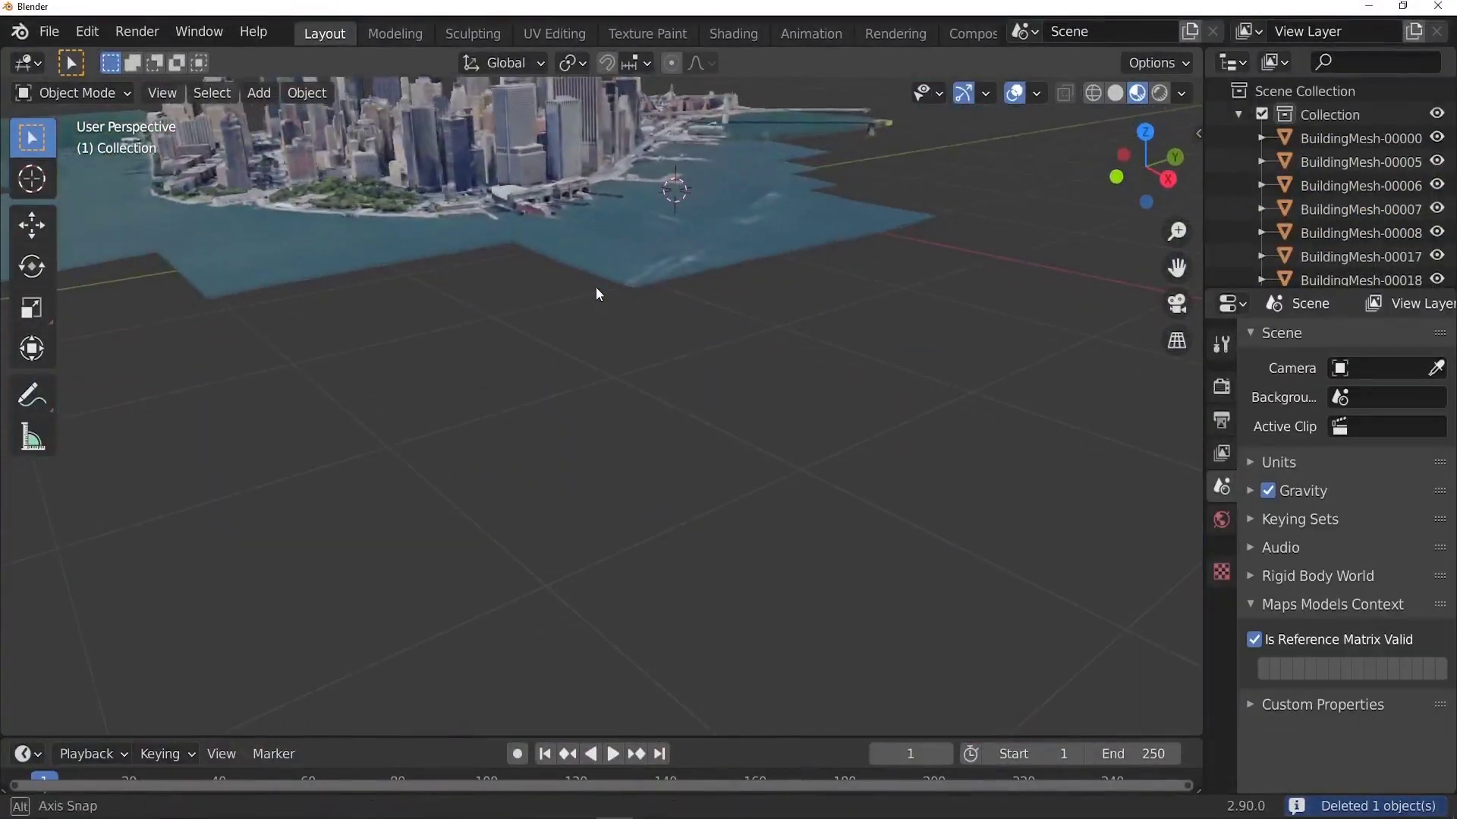
Step: Examine the trimmed city model around the Battery park and its waterfront from close up and farther away
{"action": "middle_click_drag", "start_coordinate": [595, 287], "coordinate": [599, 322], "text": "shift"}
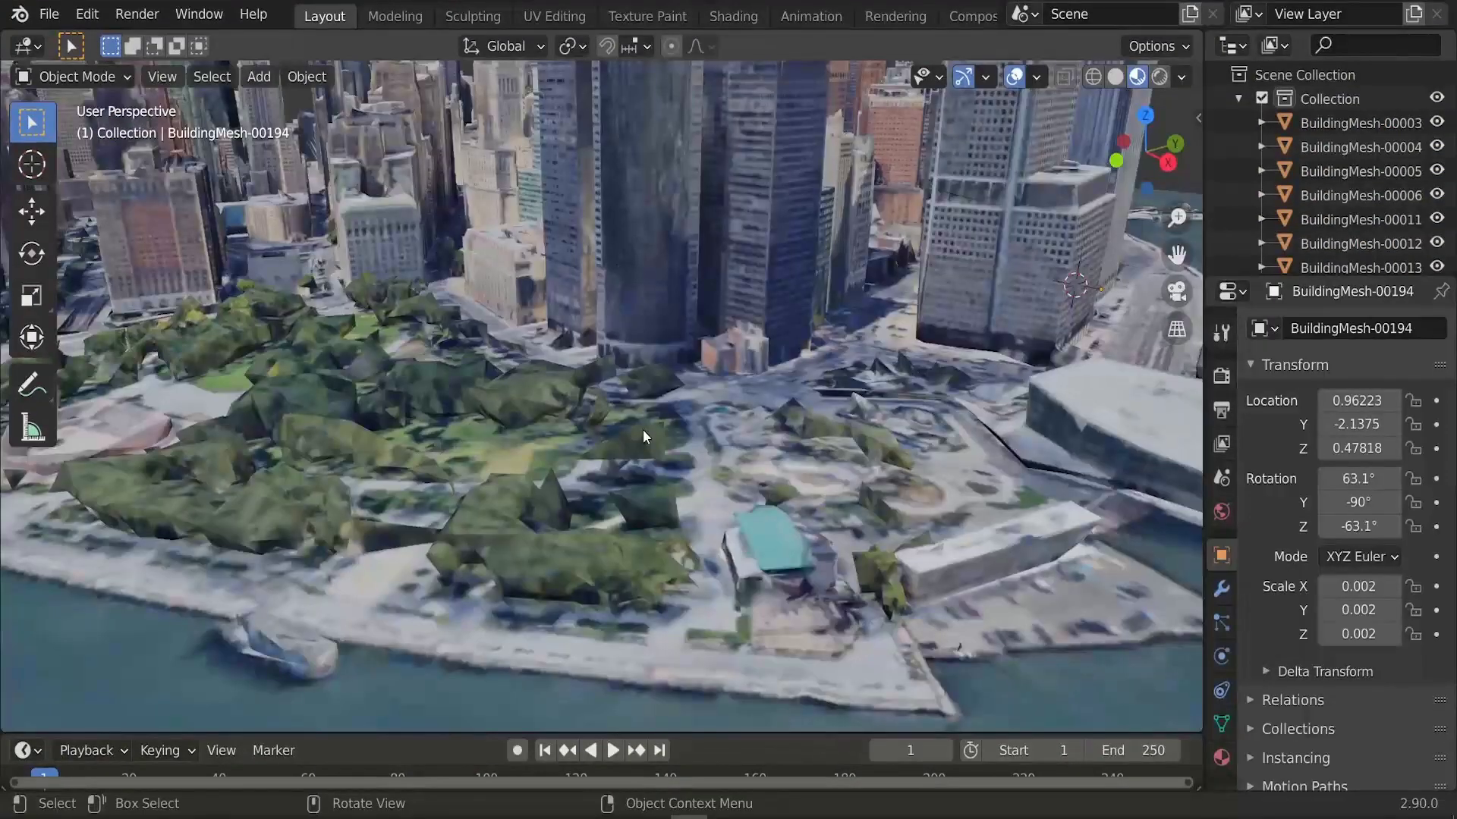
{"action": "scroll", "coordinate": [643, 430], "scroll_direction": "down", "scroll_amount": 3}
{"action": "middle_click_drag", "start_coordinate": [644, 434], "coordinate": [656, 427]}
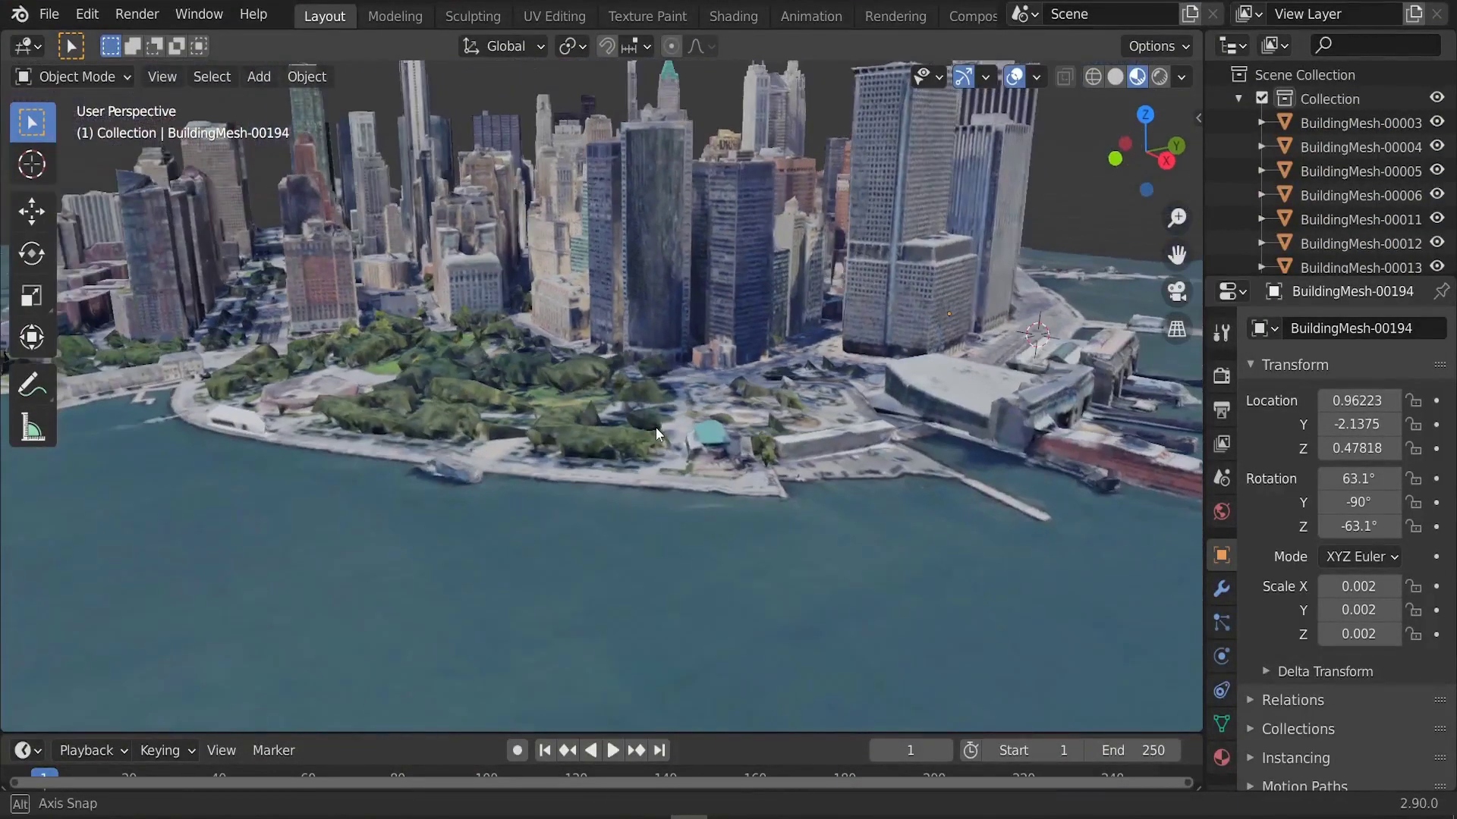
{"action": "scroll", "coordinate": [655, 426], "scroll_direction": "down", "scroll_amount": 2}
{"action": "left_click", "coordinate": [586, 535]}
{"action": "scroll", "coordinate": [607, 537], "scroll_direction": "down", "scroll_amount": 3}
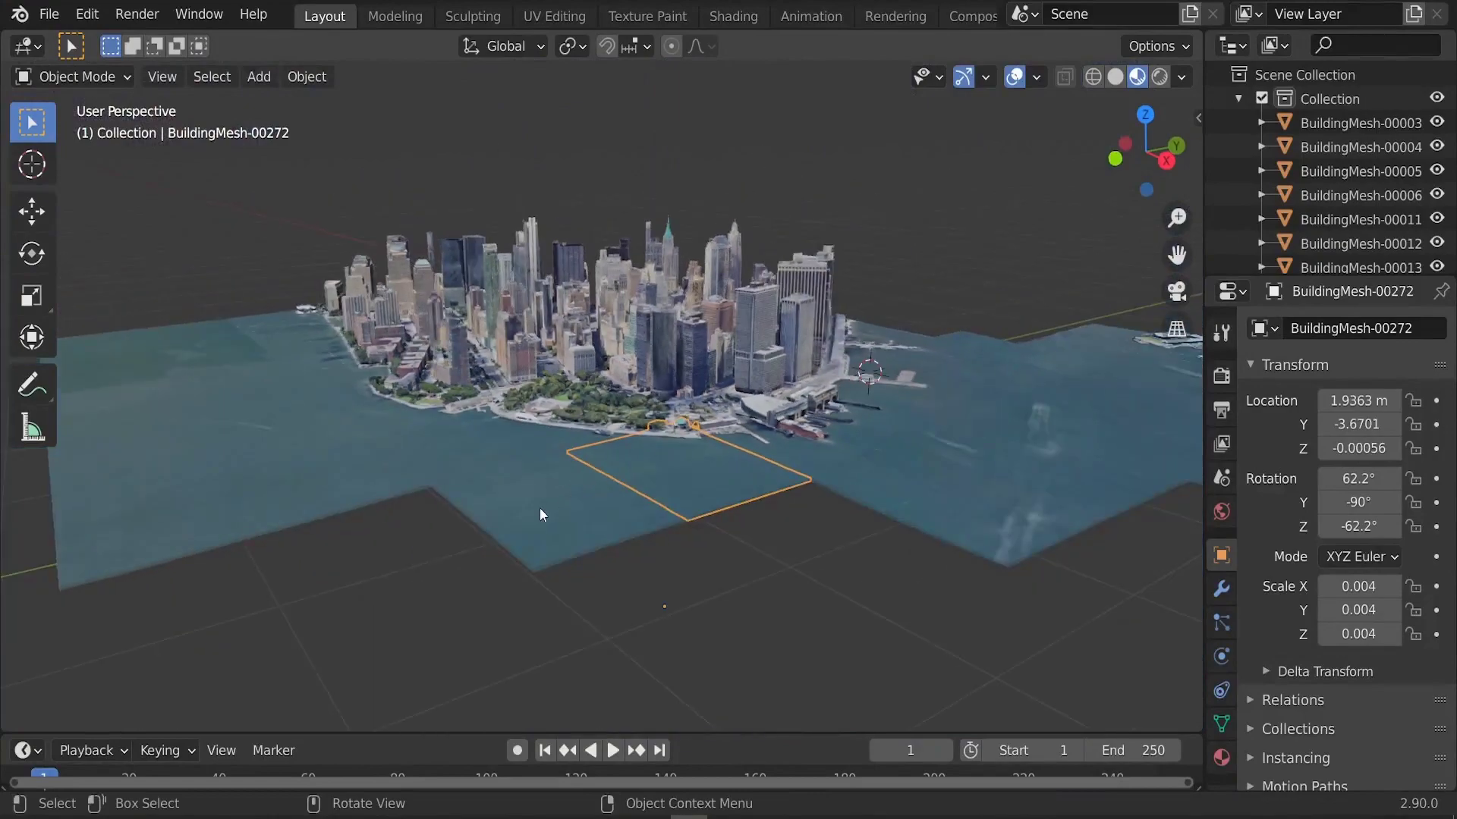
Step: Select the water tile in front of The Battery, enlarge the timeline area, and turn it into a Shader Editor showing the tile's material nodes
{"action": "left_click", "coordinate": [561, 515]}
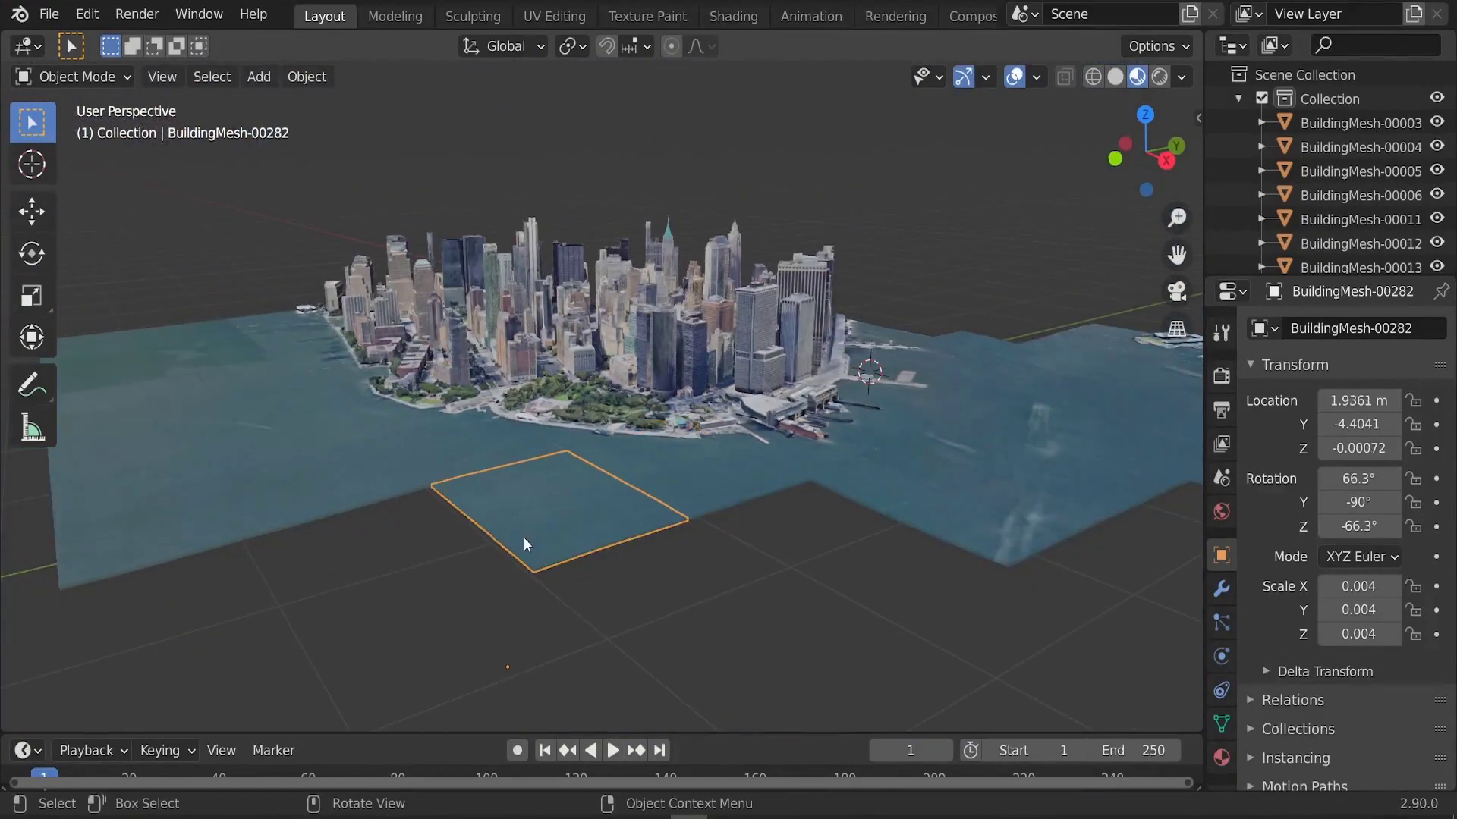
{"action": "key", "text": "g"}
{"action": "key", "text": "Escape"}
{"action": "left_click_drag", "start_coordinate": [440, 735], "coordinate": [288, 535]}
{"action": "left_click", "coordinate": [42, 548]}
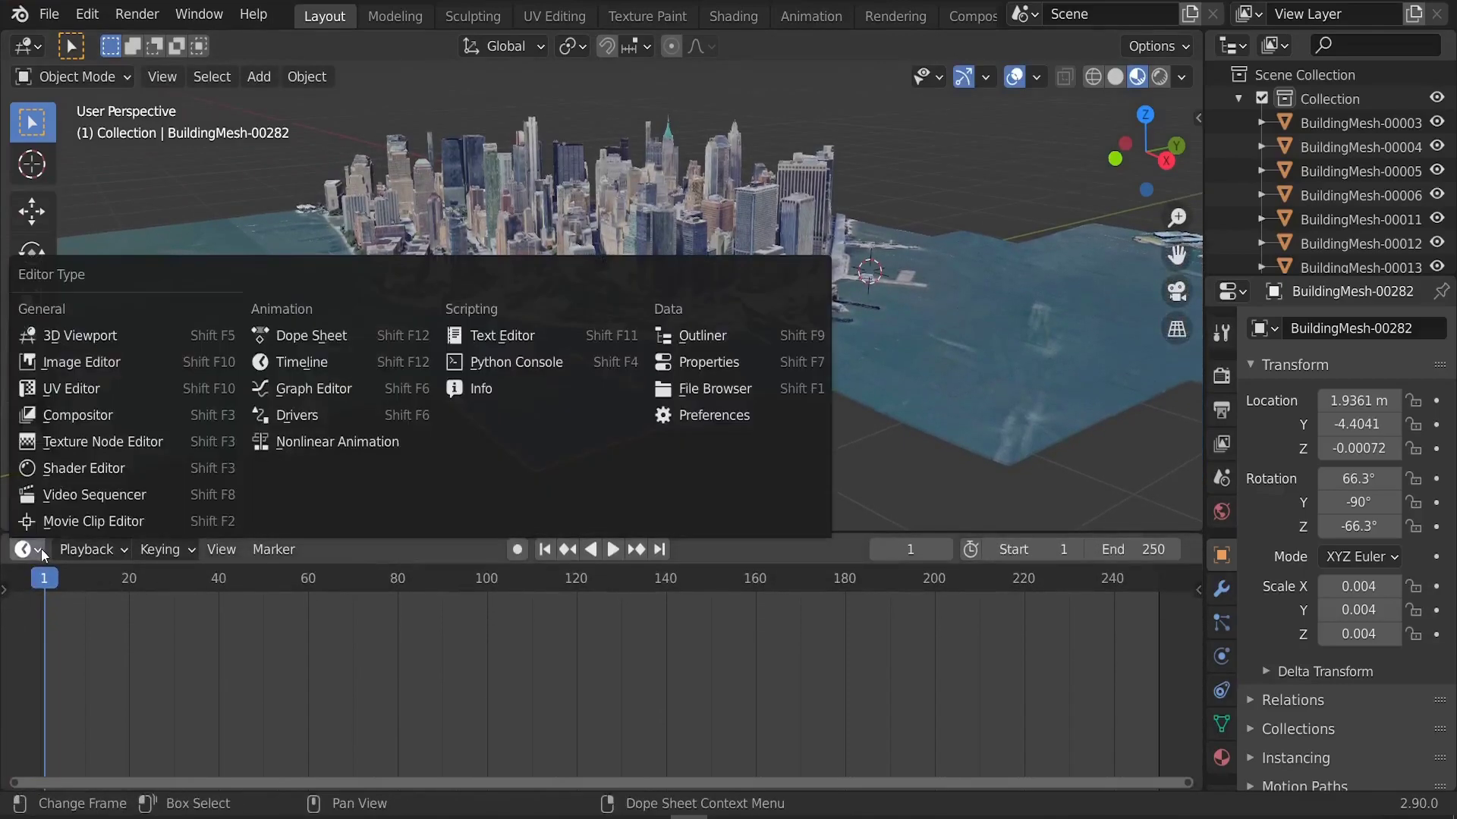
{"action": "left_click", "coordinate": [63, 472]}
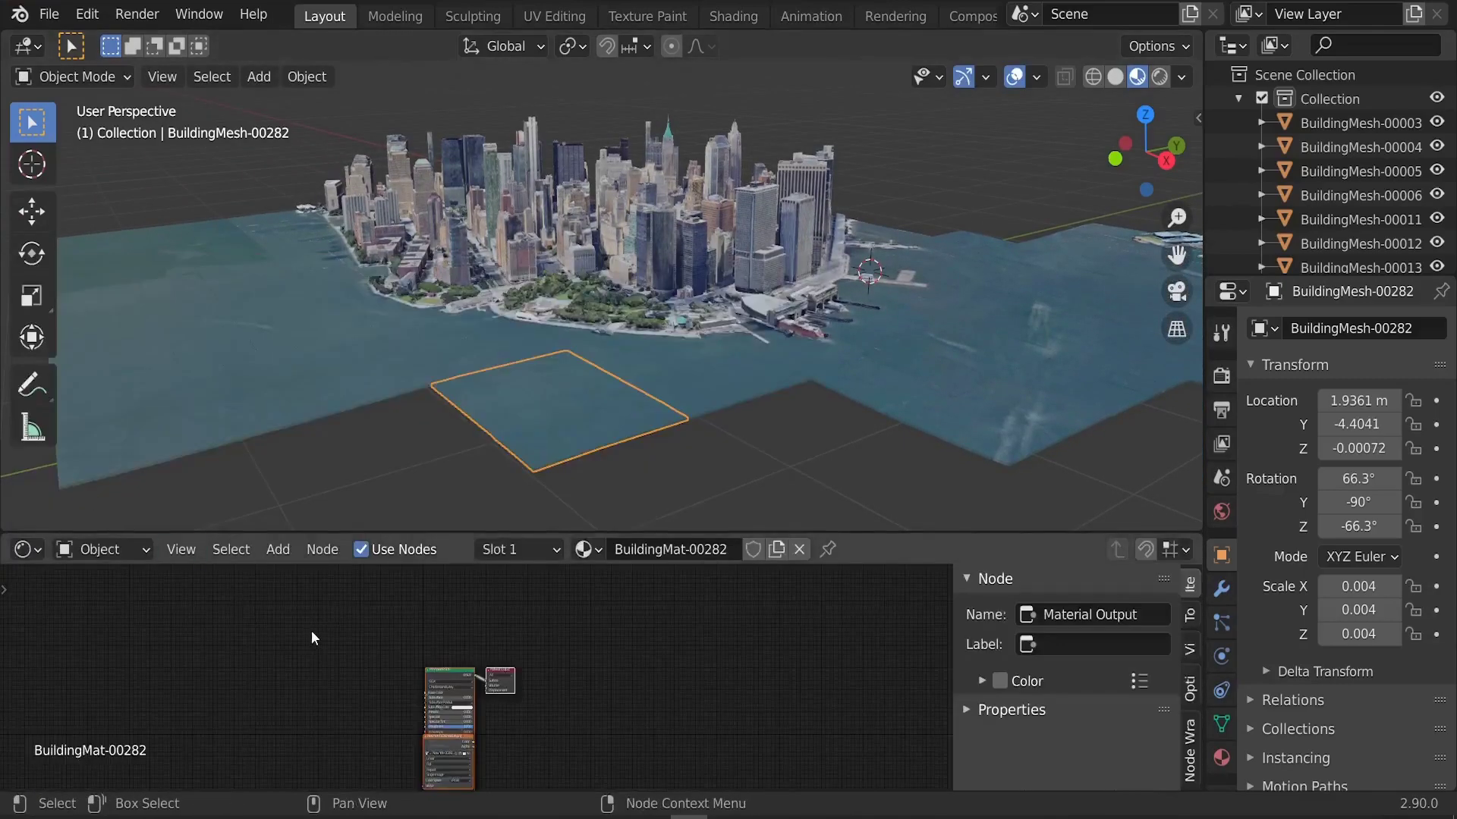
{"action": "scroll", "coordinate": [414, 698], "scroll_direction": "up", "scroll_amount": 4}
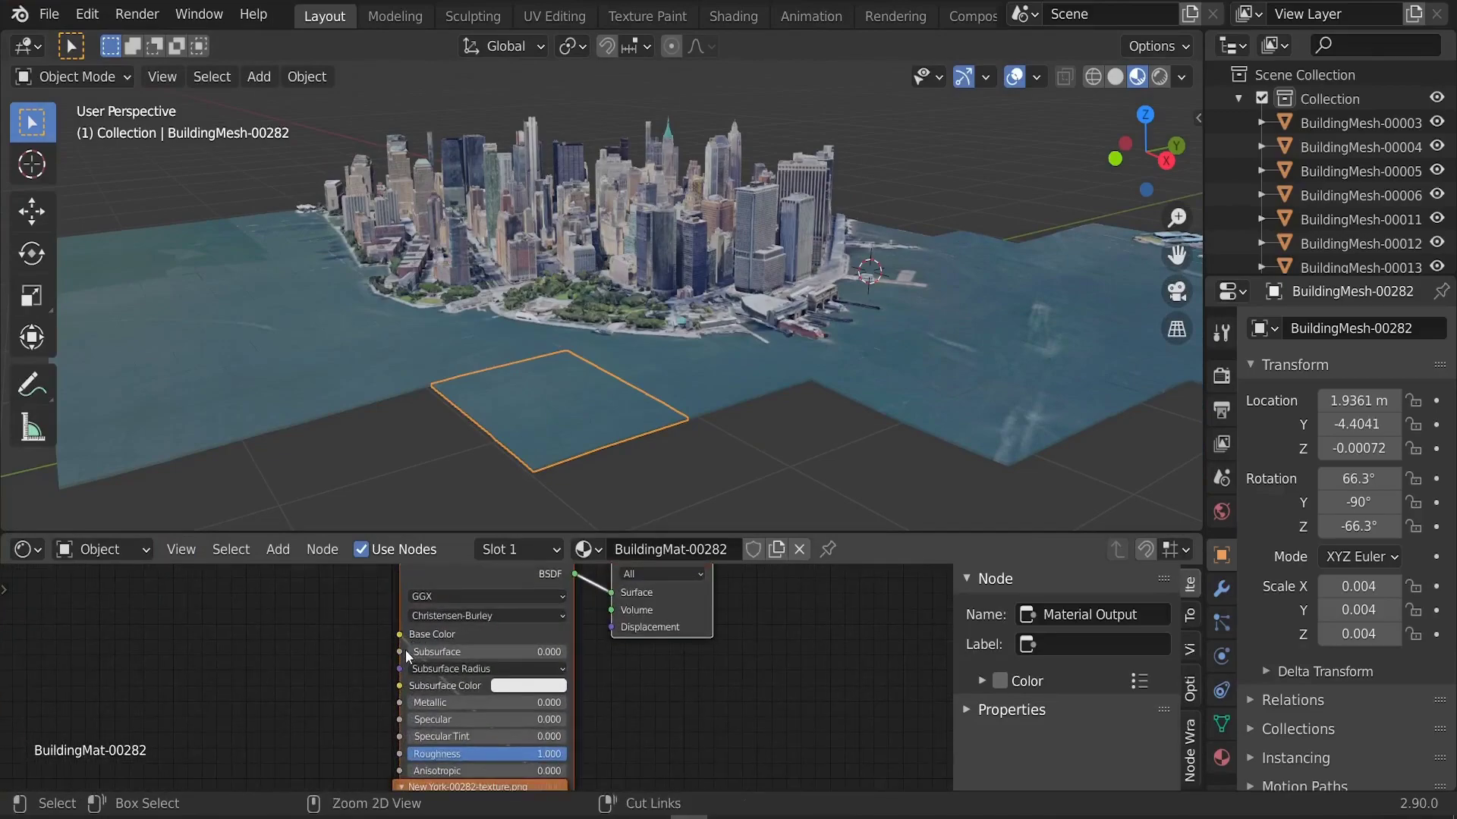
Step: Enlarge the node editing area and move the image texture node clear of the Principled BSDF node
{"action": "key", "text": "ctrl+space"}
{"action": "scroll", "coordinate": [607, 189], "scroll_direction": "up", "scroll_amount": 2}
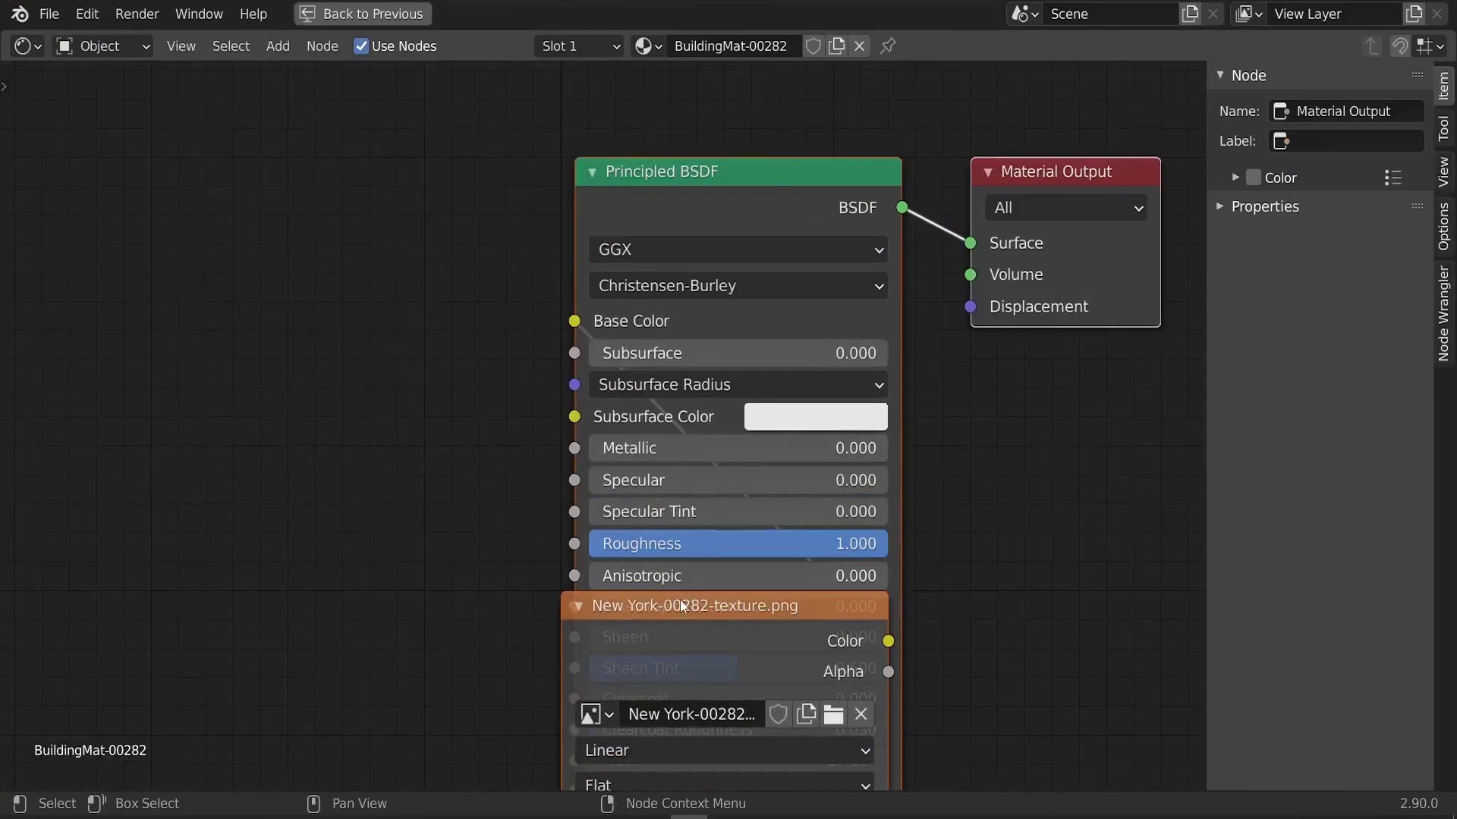
{"action": "left_click_drag", "start_coordinate": [711, 620], "coordinate": [307, 234]}
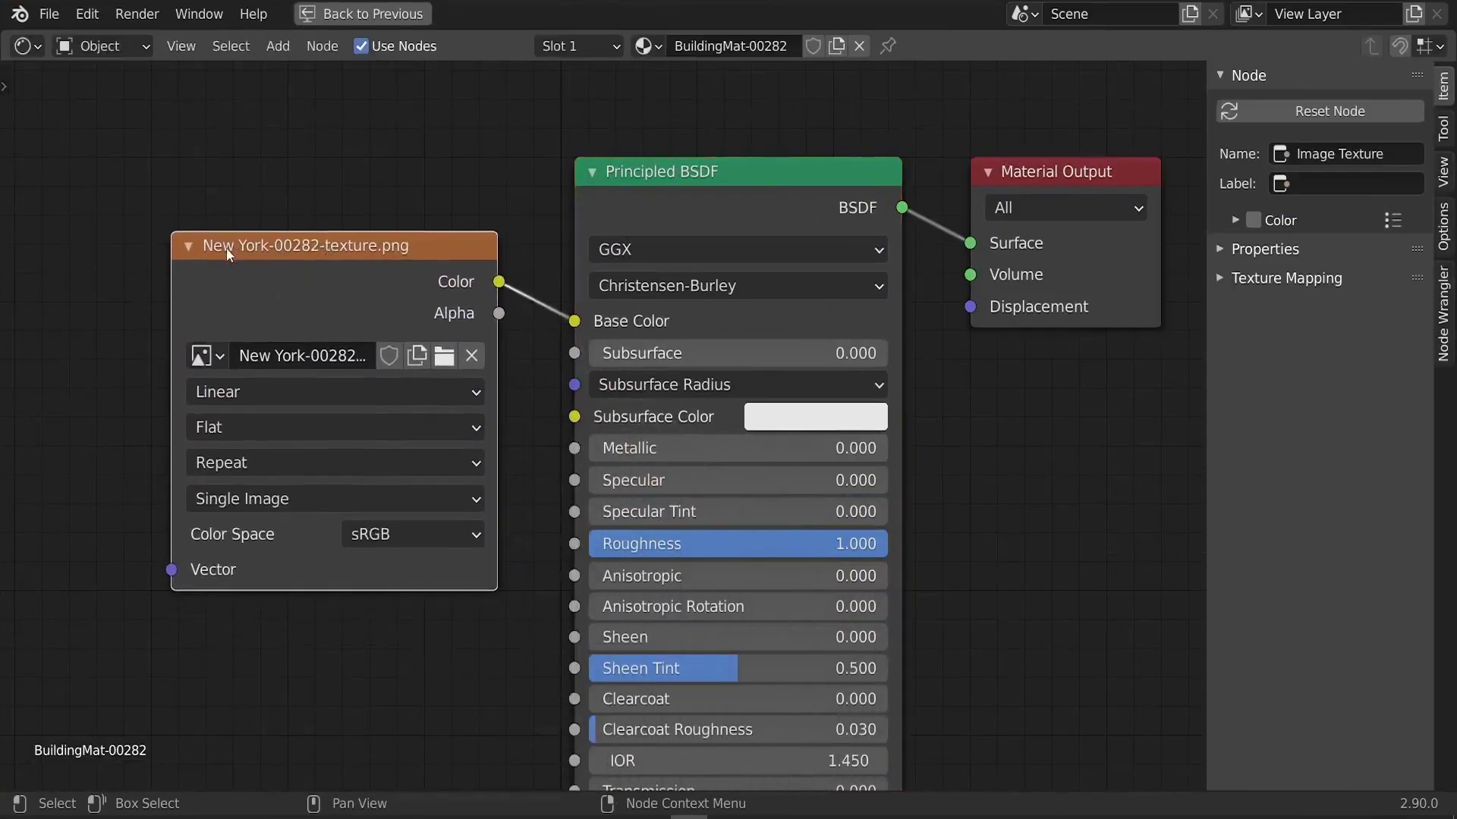
Step: Set the water tile material's Roughness to 0 and Metallic to 0.4, and restore the normal workspace layout
{"action": "middle_click_drag", "start_coordinate": [510, 492], "coordinate": [540, 333]}
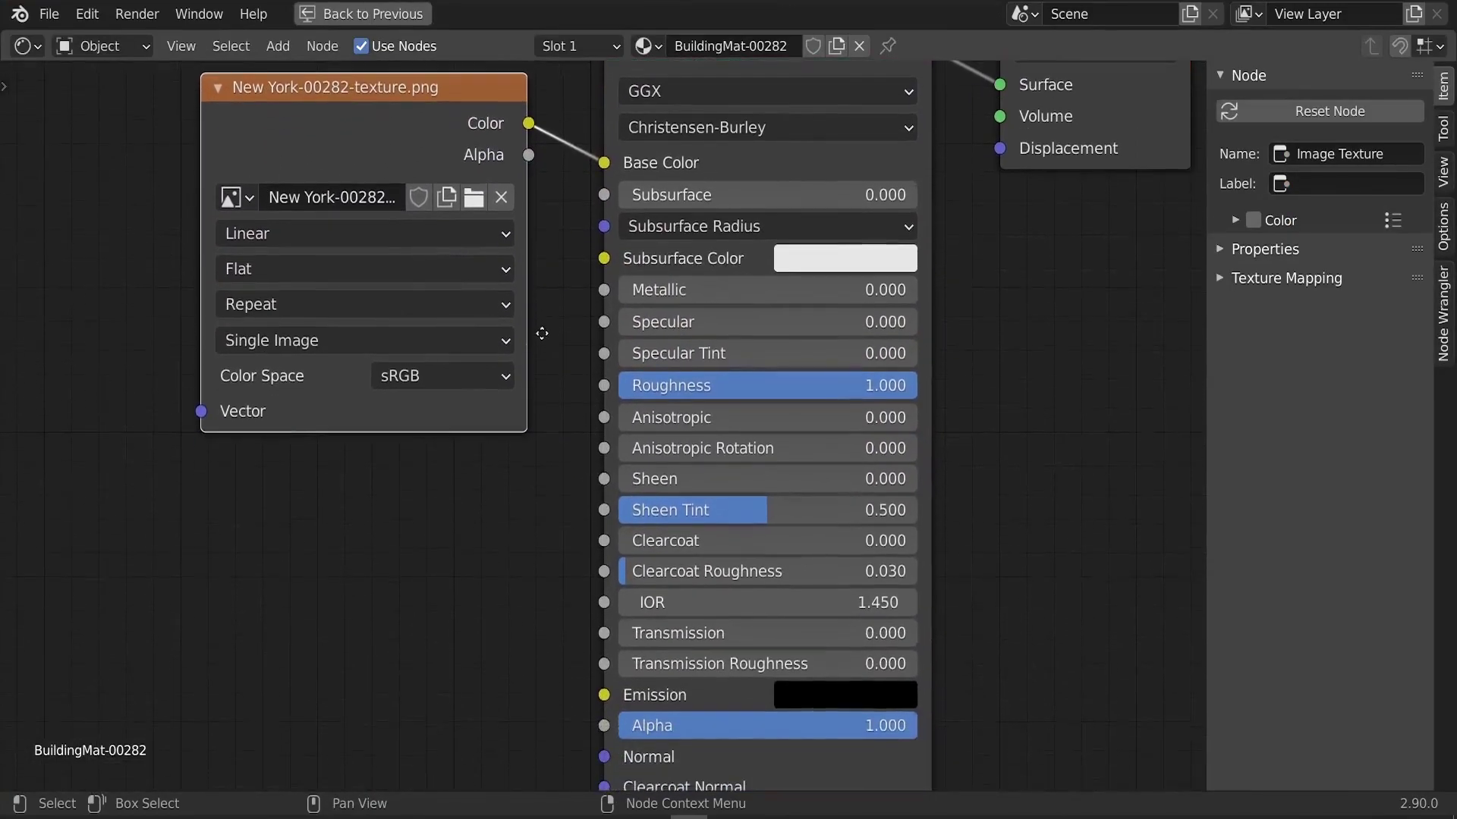
{"action": "left_click_drag", "start_coordinate": [804, 385], "coordinate": [535, 385]}
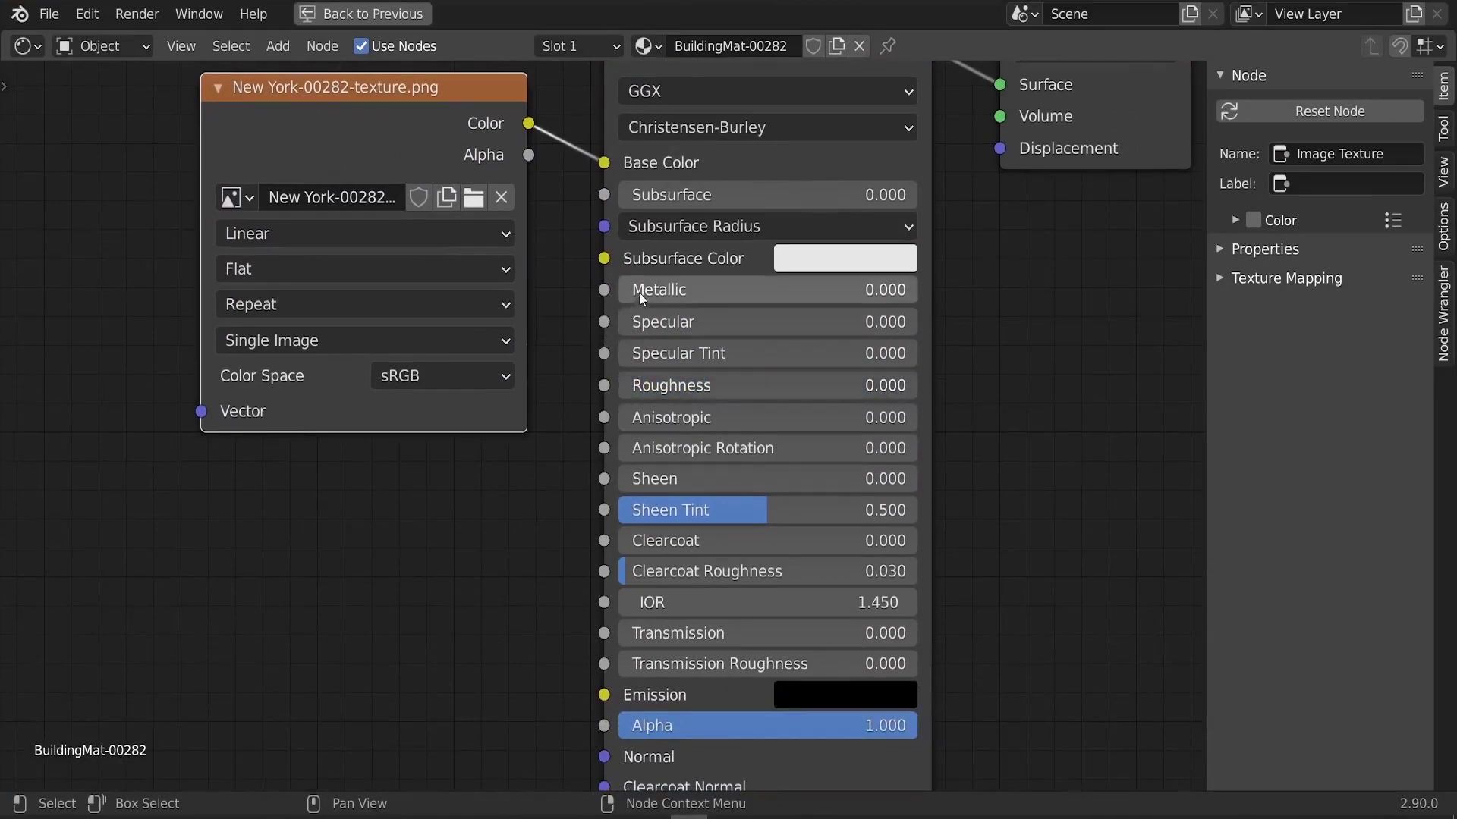
{"action": "left_click_drag", "start_coordinate": [759, 290], "coordinate": [765, 290]}
{"action": "double_click", "coordinate": [717, 289]}
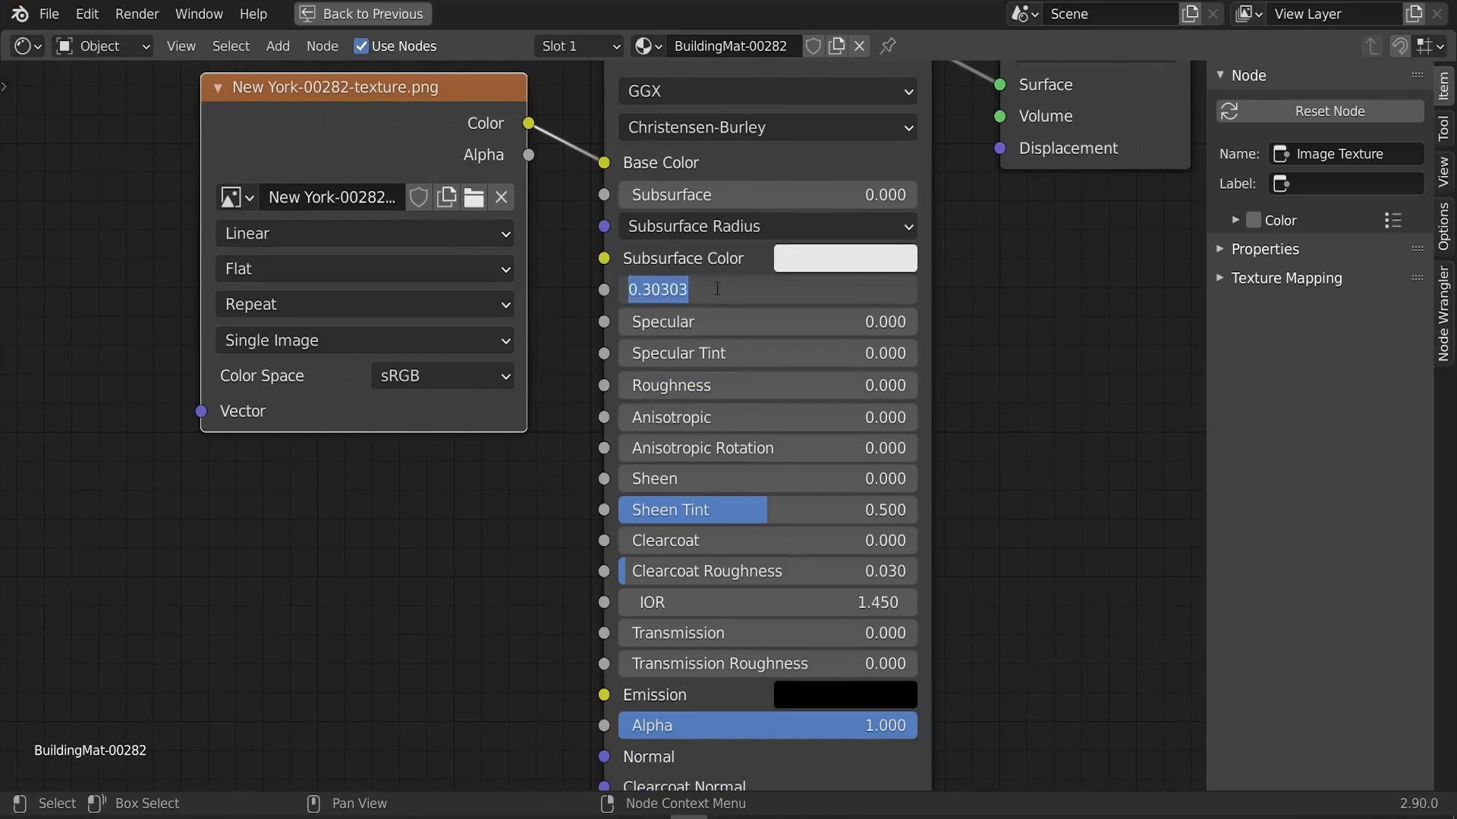
{"action": "key", "text": "Return"}
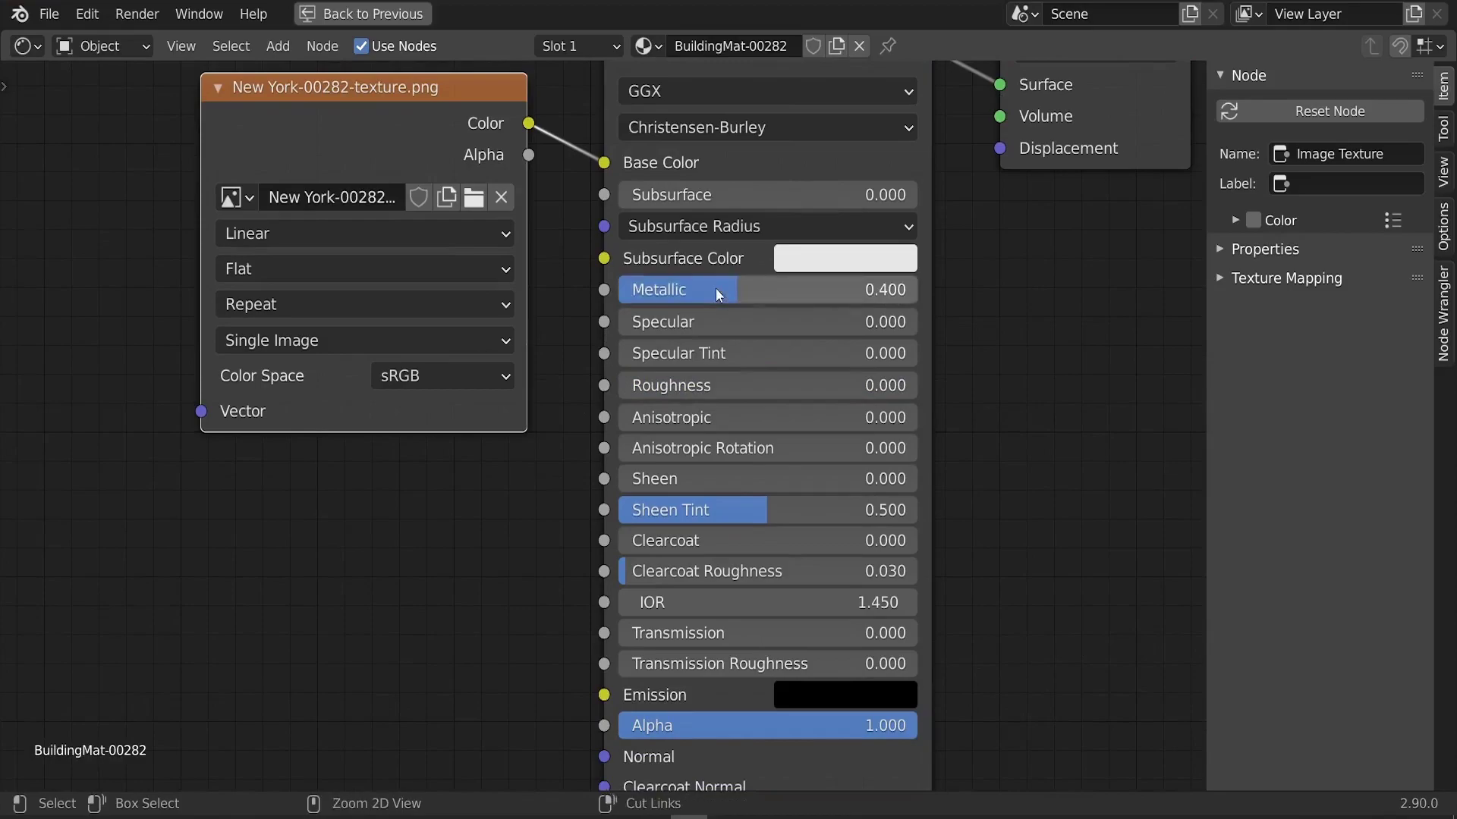
{"action": "key", "text": "ctrl+space"}
Step: Remove the duplicate tile overlapping the reflective water tile in front of The Battery, keeping the reflective one
{"action": "middle_click_drag", "start_coordinate": [571, 431], "coordinate": [505, 429]}
{"action": "scroll", "coordinate": [501, 431], "scroll_direction": "up", "scroll_amount": 3}
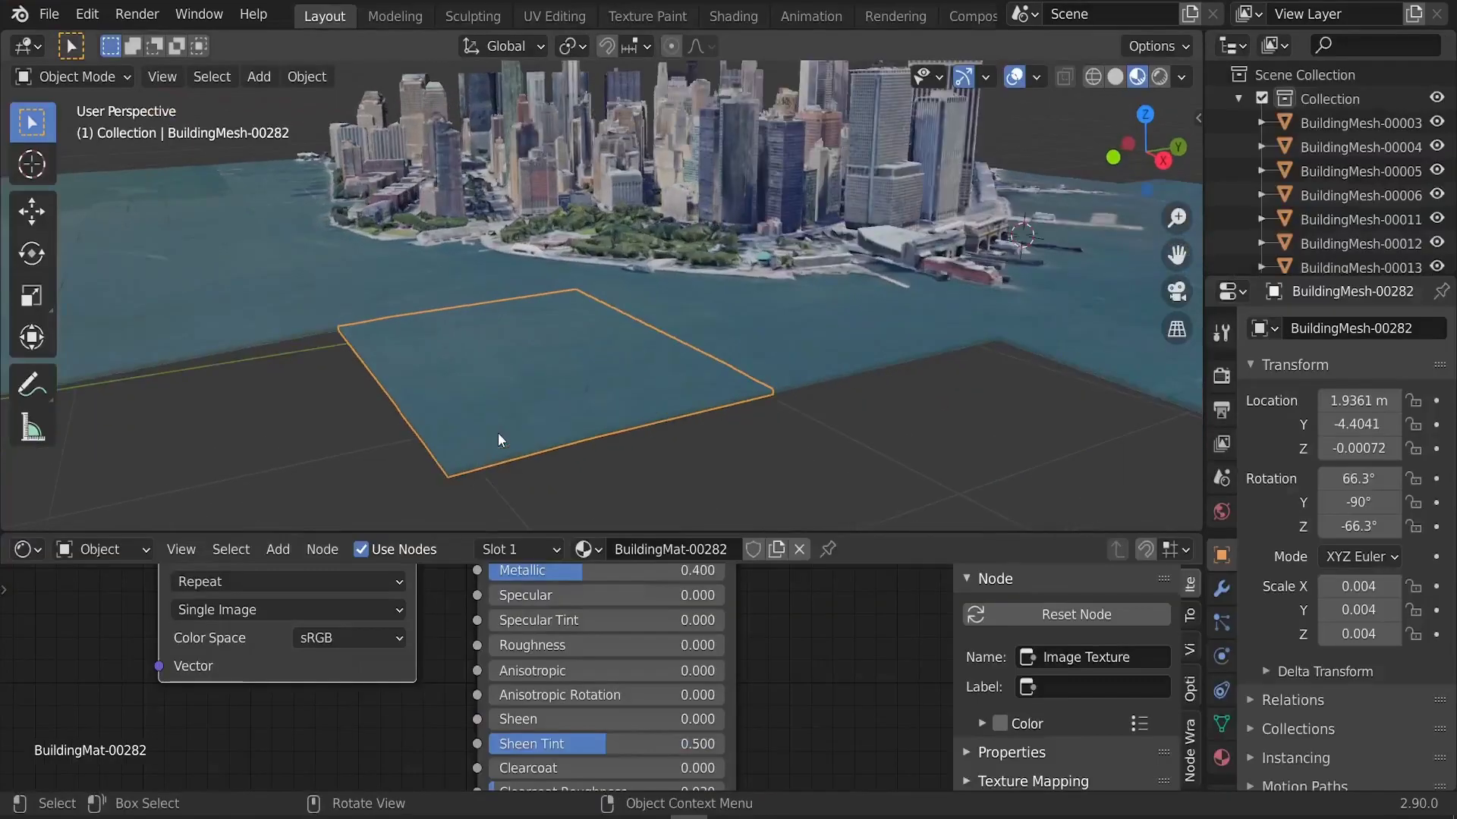
{"action": "key", "text": "g"}
{"action": "key", "text": "Escape"}
{"action": "left_click", "coordinate": [565, 449]}
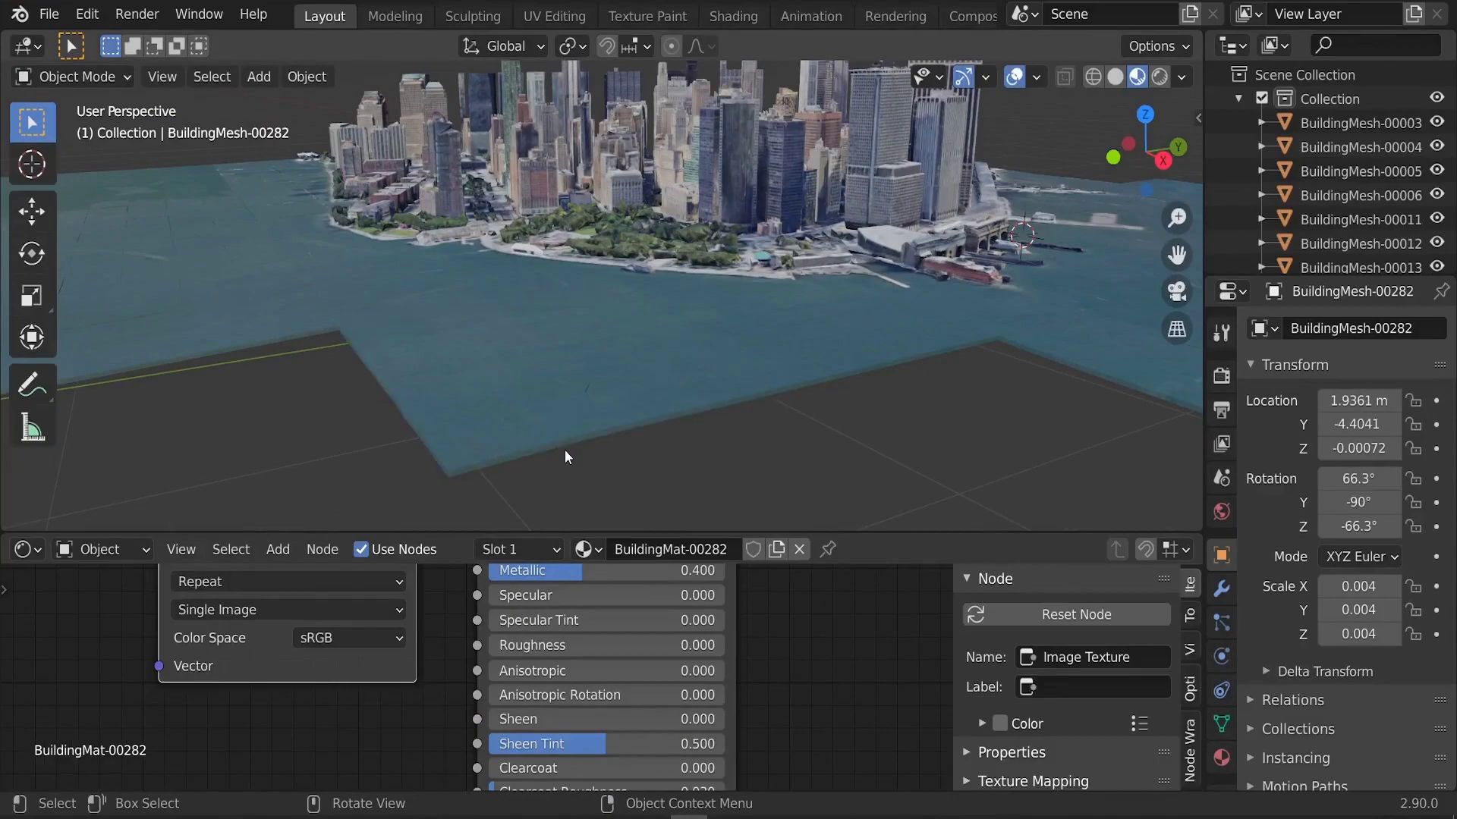
{"action": "left_click", "coordinate": [543, 399]}
{"action": "key", "text": "g"}
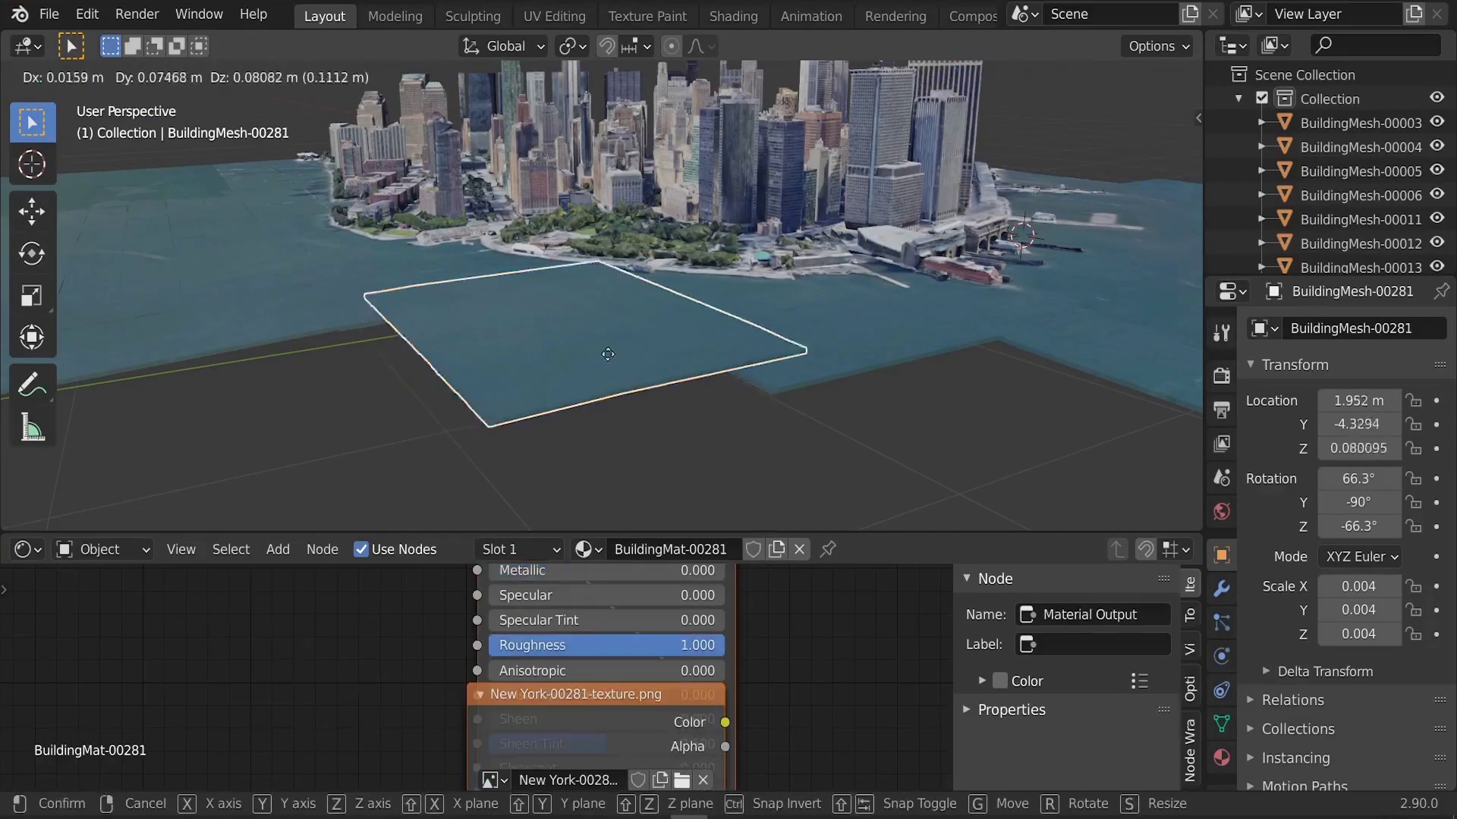
{"action": "key", "text": "Escape"}
{"action": "key", "text": "x"}
{"action": "left_click", "coordinate": [654, 347]}
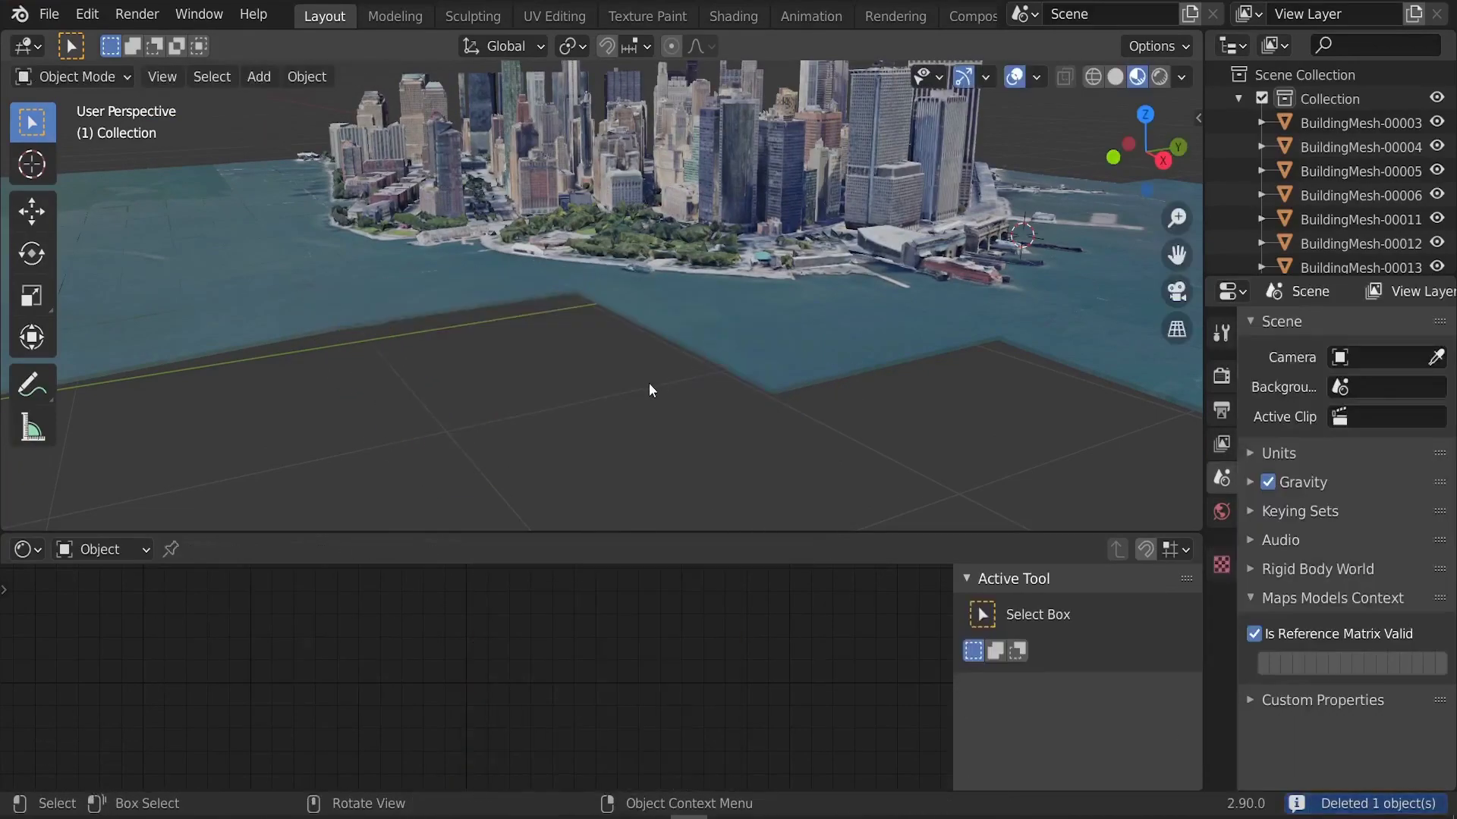
{"action": "key", "text": "ctrl+z"}
Step: Scale up the mesh of the reflective water tile in Edit Mode so it extends beneath the whole city
{"action": "middle_click_drag", "start_coordinate": [602, 384], "coordinate": [628, 343]}
{"action": "scroll", "coordinate": [718, 388], "scroll_direction": "up", "scroll_amount": 5}
{"action": "scroll", "coordinate": [668, 287], "scroll_direction": "down", "scroll_amount": 6}
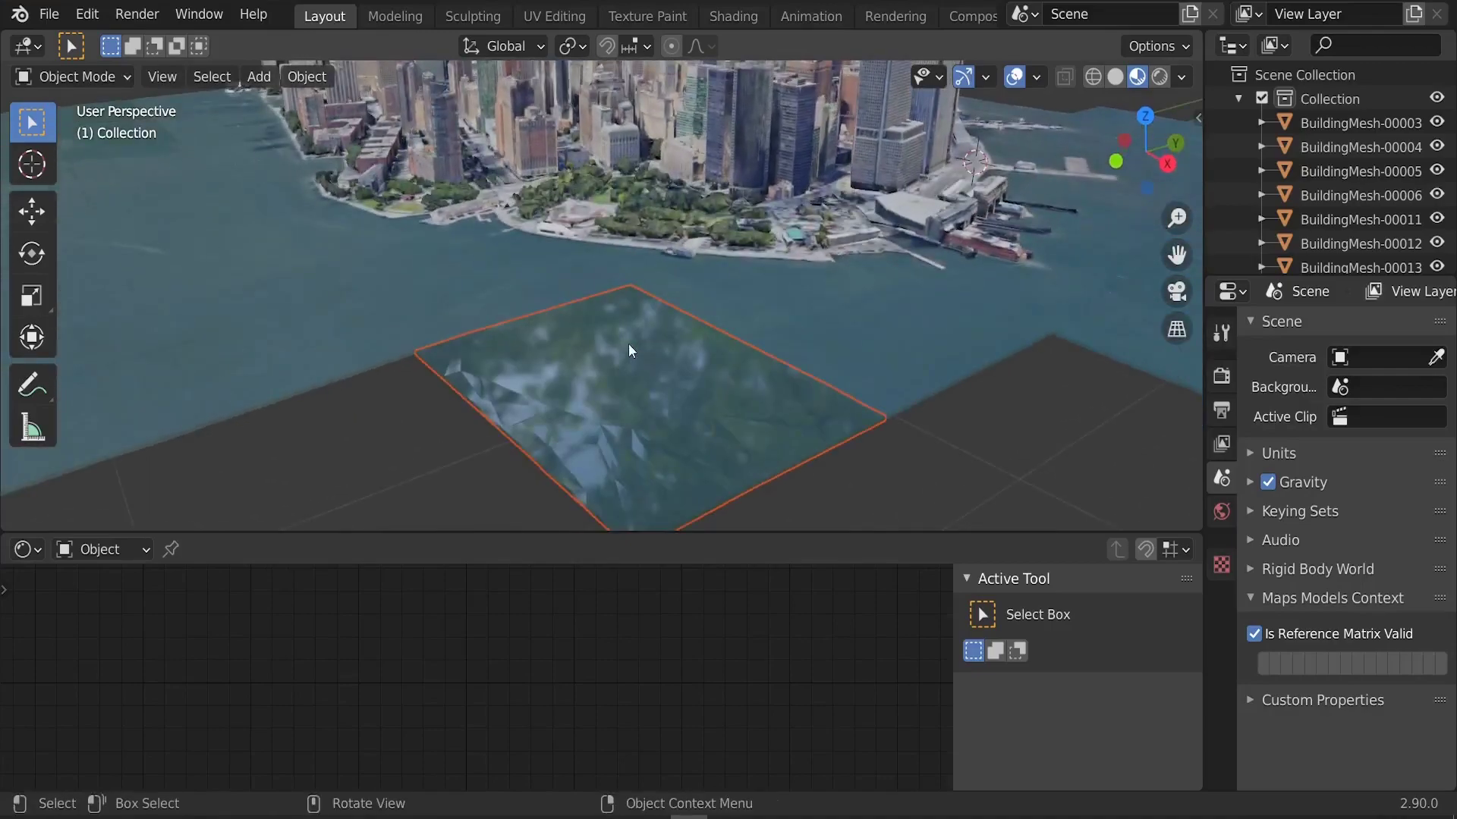
{"action": "scroll", "coordinate": [628, 344], "scroll_direction": "down", "scroll_amount": 5}
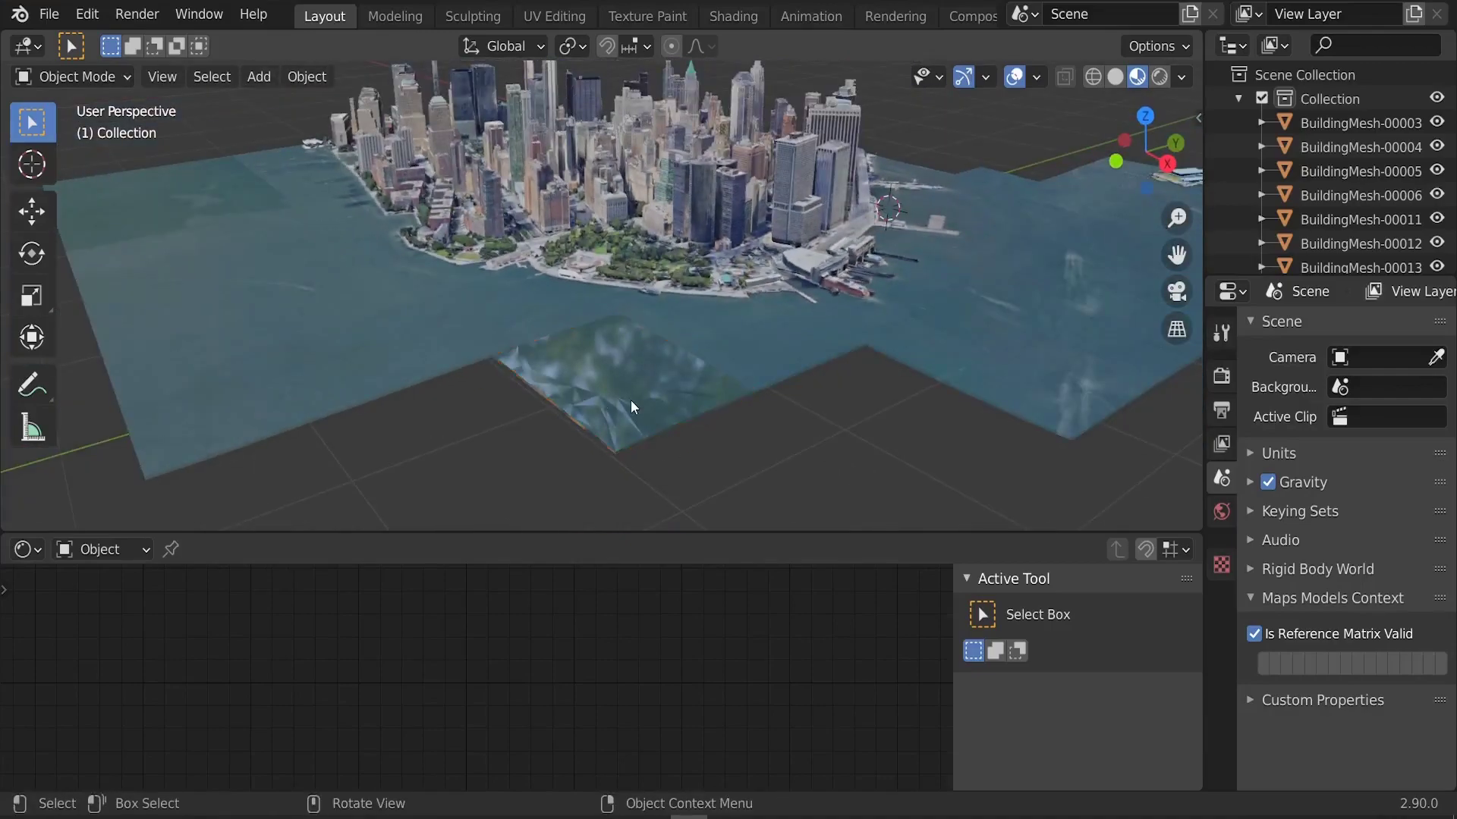
{"action": "left_click", "coordinate": [630, 402]}
{"action": "scroll", "coordinate": [617, 374], "scroll_direction": "down", "scroll_amount": 4}
{"action": "key", "text": "s"}
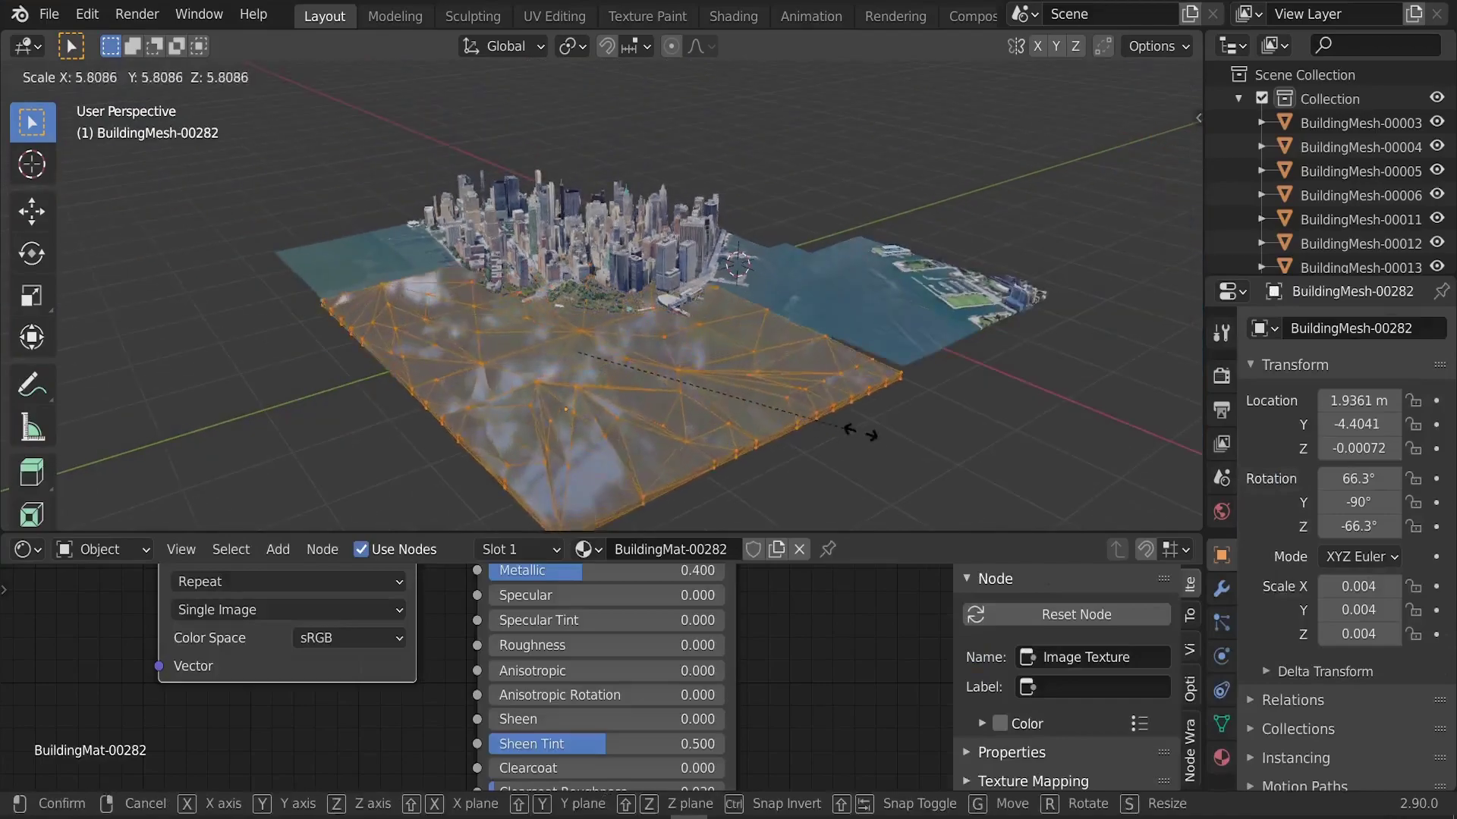
{"action": "left_click", "coordinate": [1097, 442]}
{"action": "middle_click_drag", "start_coordinate": [675, 345], "coordinate": [678, 306]}
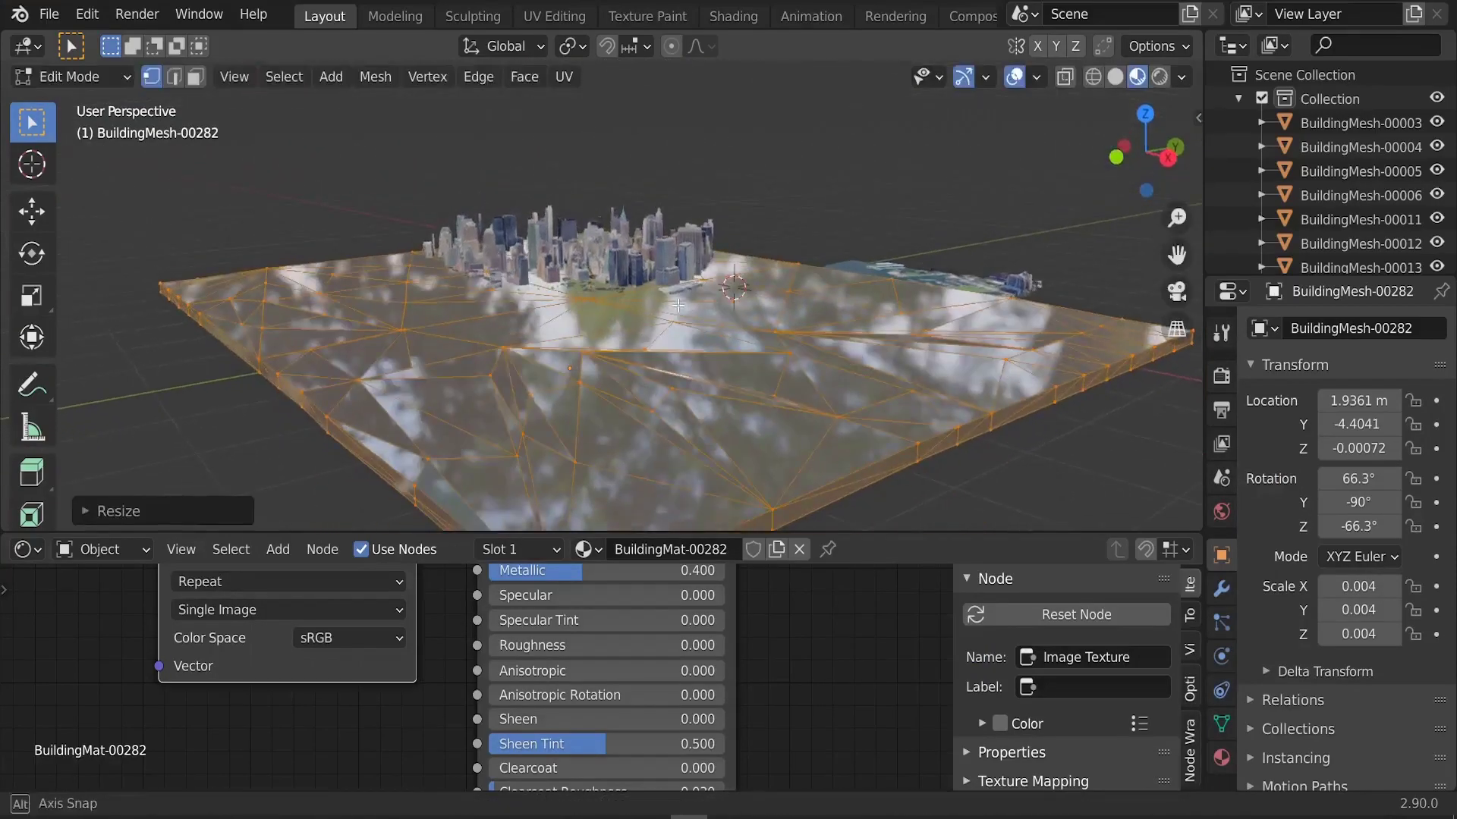
Step: Lower the enlarged water mesh about 0.054 m along the global Z axis to expose the shoreline
{"action": "scroll", "coordinate": [679, 305], "scroll_direction": "up", "scroll_amount": 6}
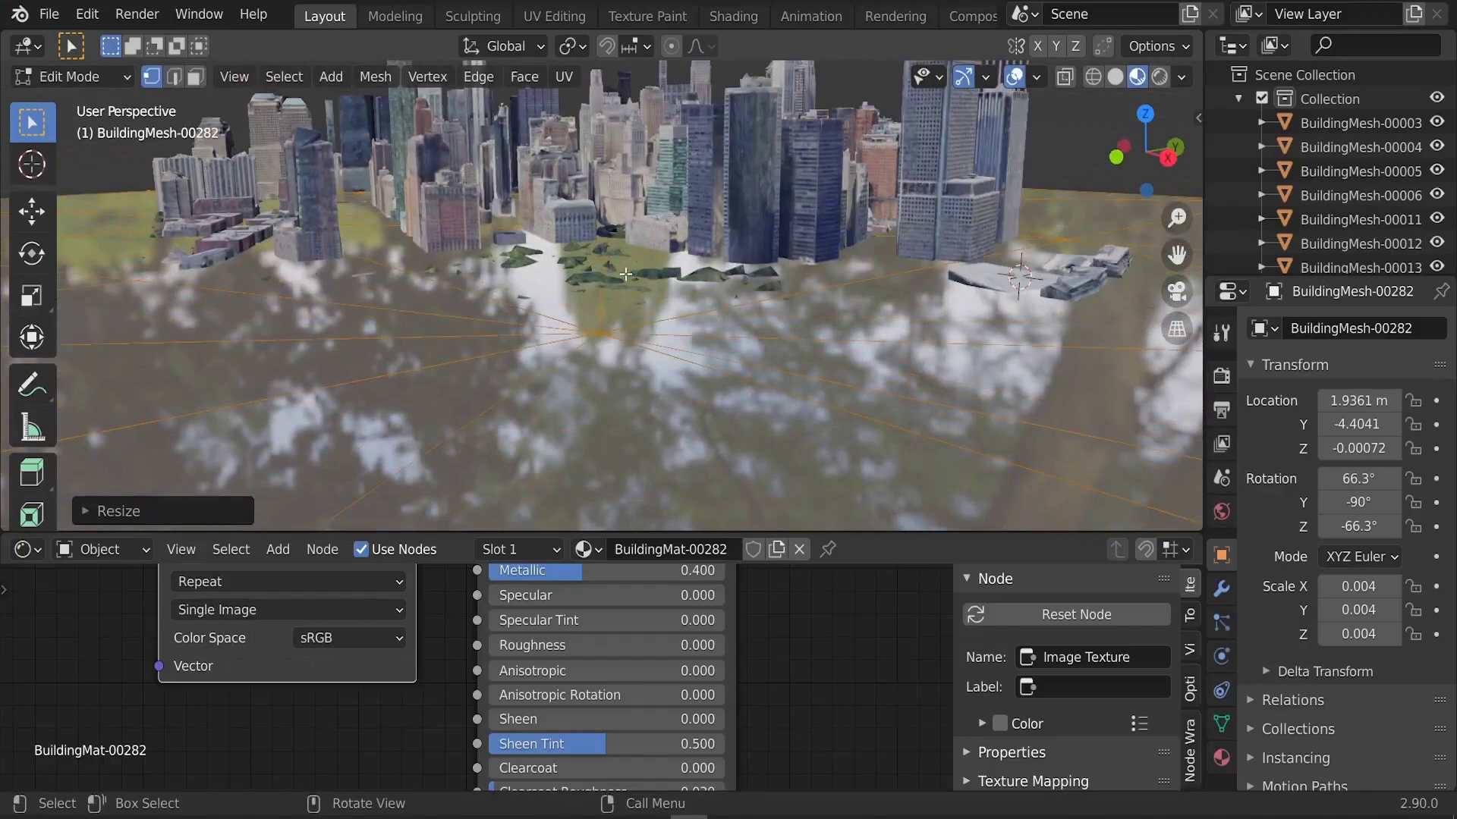
{"action": "key", "text": "g"}
{"action": "key", "text": "z"}
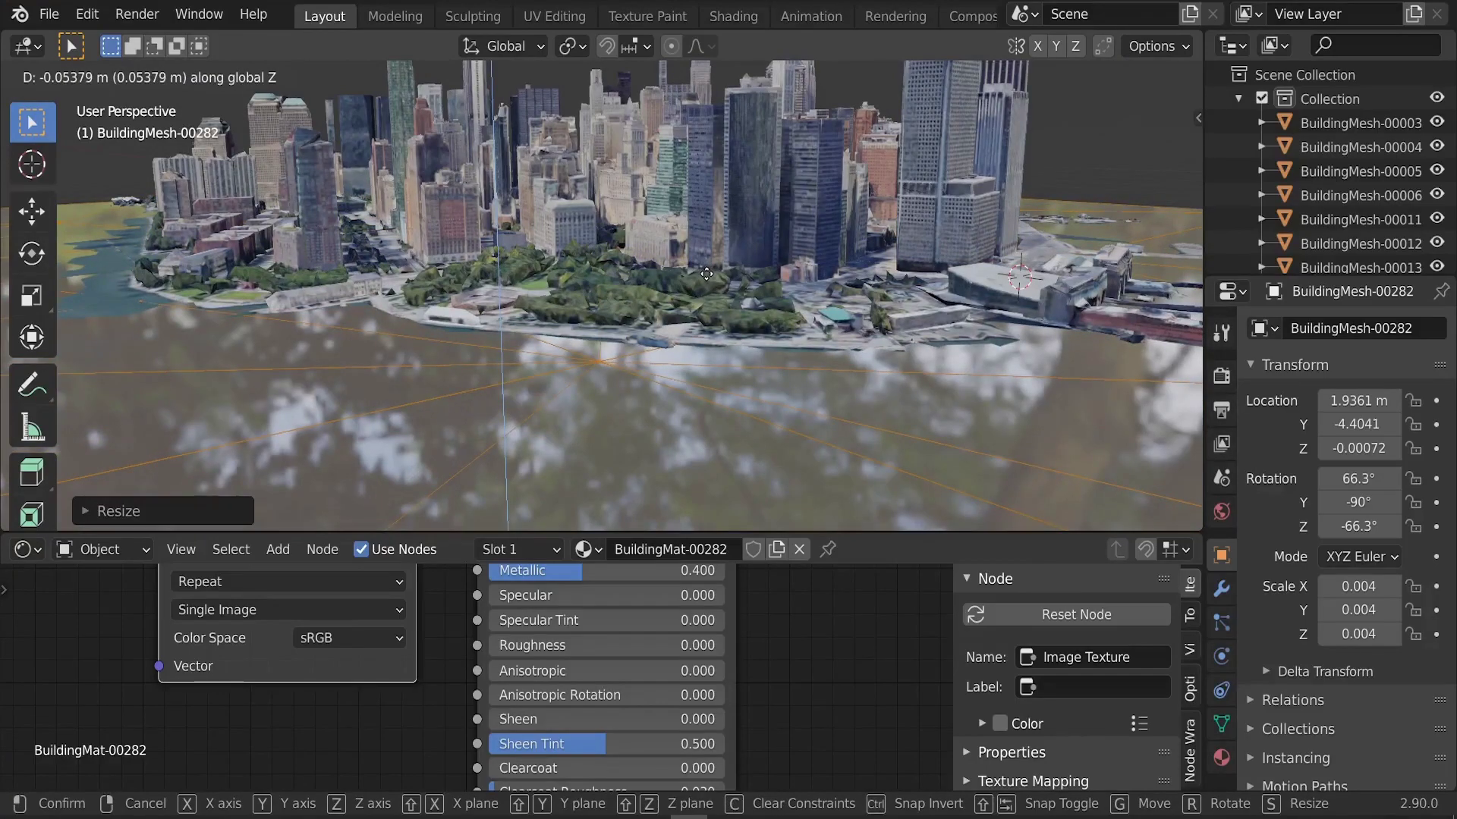
{"action": "left_click", "coordinate": [706, 274]}
Step: Select a single water mesh vertex near the western shoreline and raise it about 0.002 m along Z
{"action": "middle_click_drag", "start_coordinate": [663, 241], "coordinate": [232, 298]}
{"action": "key", "text": "alt+a"}
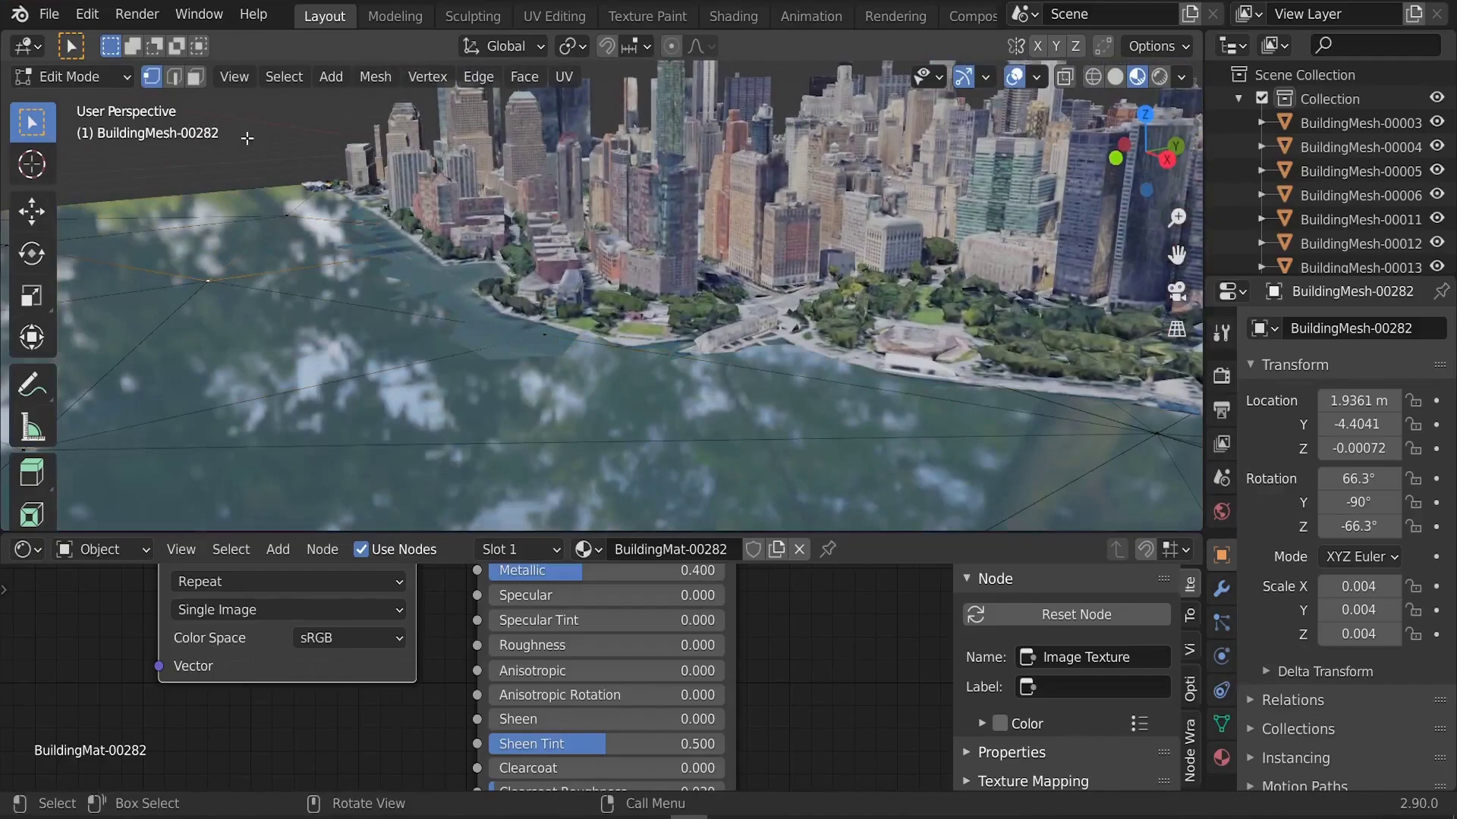
{"action": "middle_click_drag", "start_coordinate": [553, 396], "coordinate": [588, 416]}
{"action": "key", "text": "g"}
{"action": "key", "text": "z"}
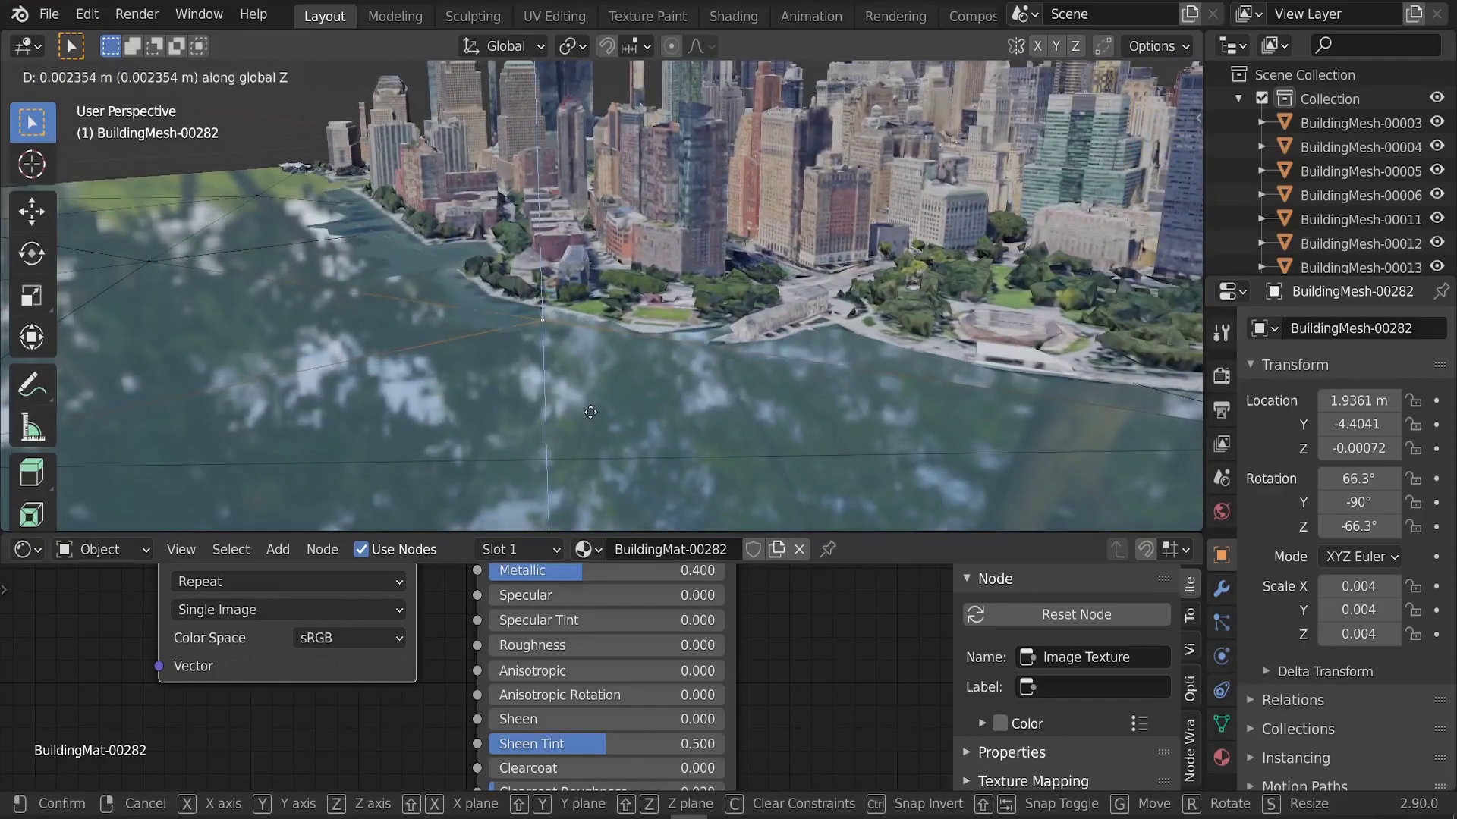
{"action": "left_click", "coordinate": [590, 405]}
Step: Select the water mesh vertex hidden under the shoreline buildings, raise it about 0.0045 m along Z, and leave Edit Mode
{"action": "middle_click_drag", "start_coordinate": [590, 404], "coordinate": [339, 231]}
{"action": "middle_click_drag", "start_coordinate": [402, 275], "coordinate": [521, 286]}
{"action": "key", "text": "z"}
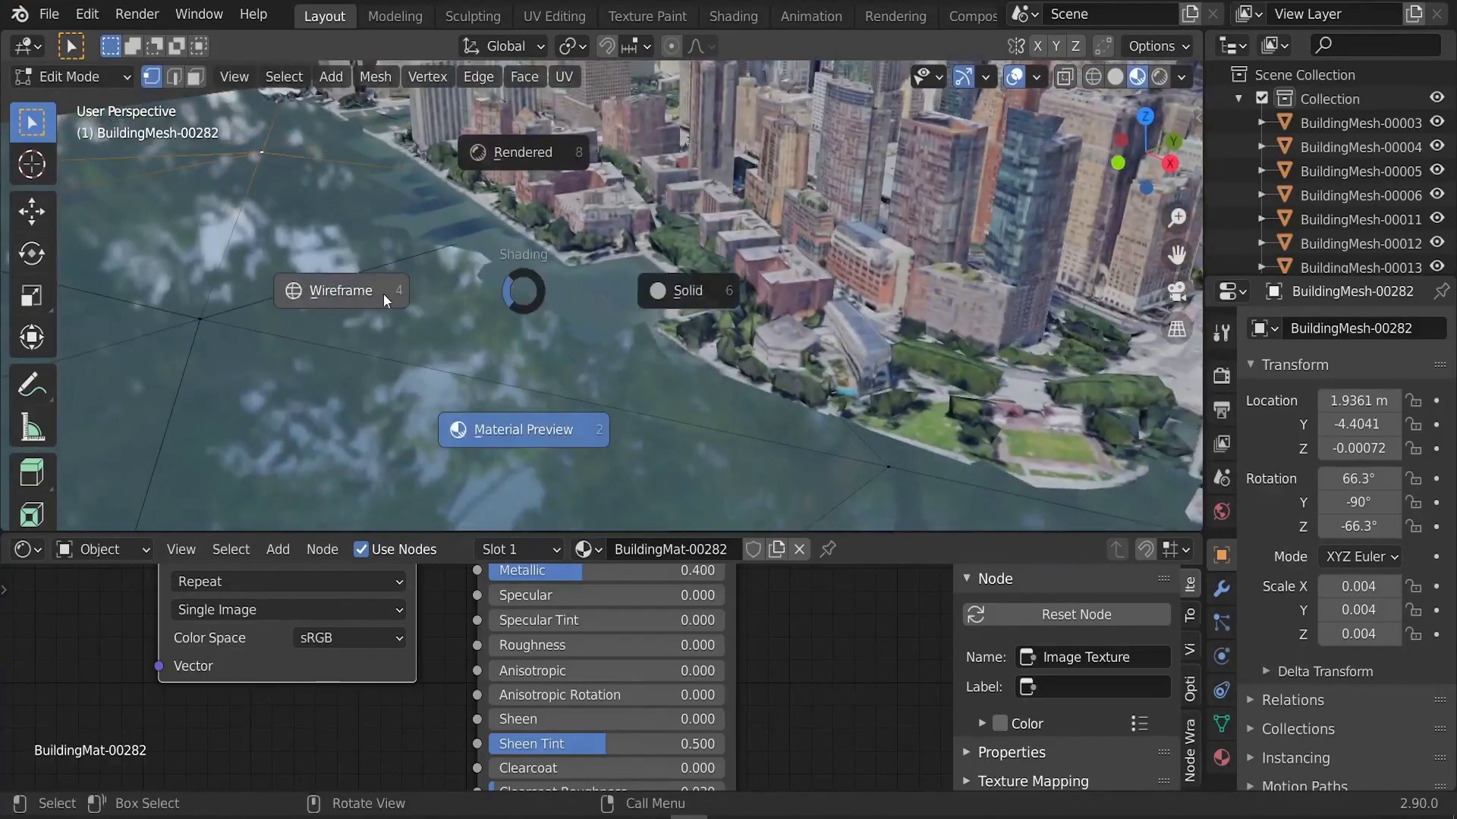
{"action": "left_click", "coordinate": [383, 294]}
{"action": "key", "text": "a"}
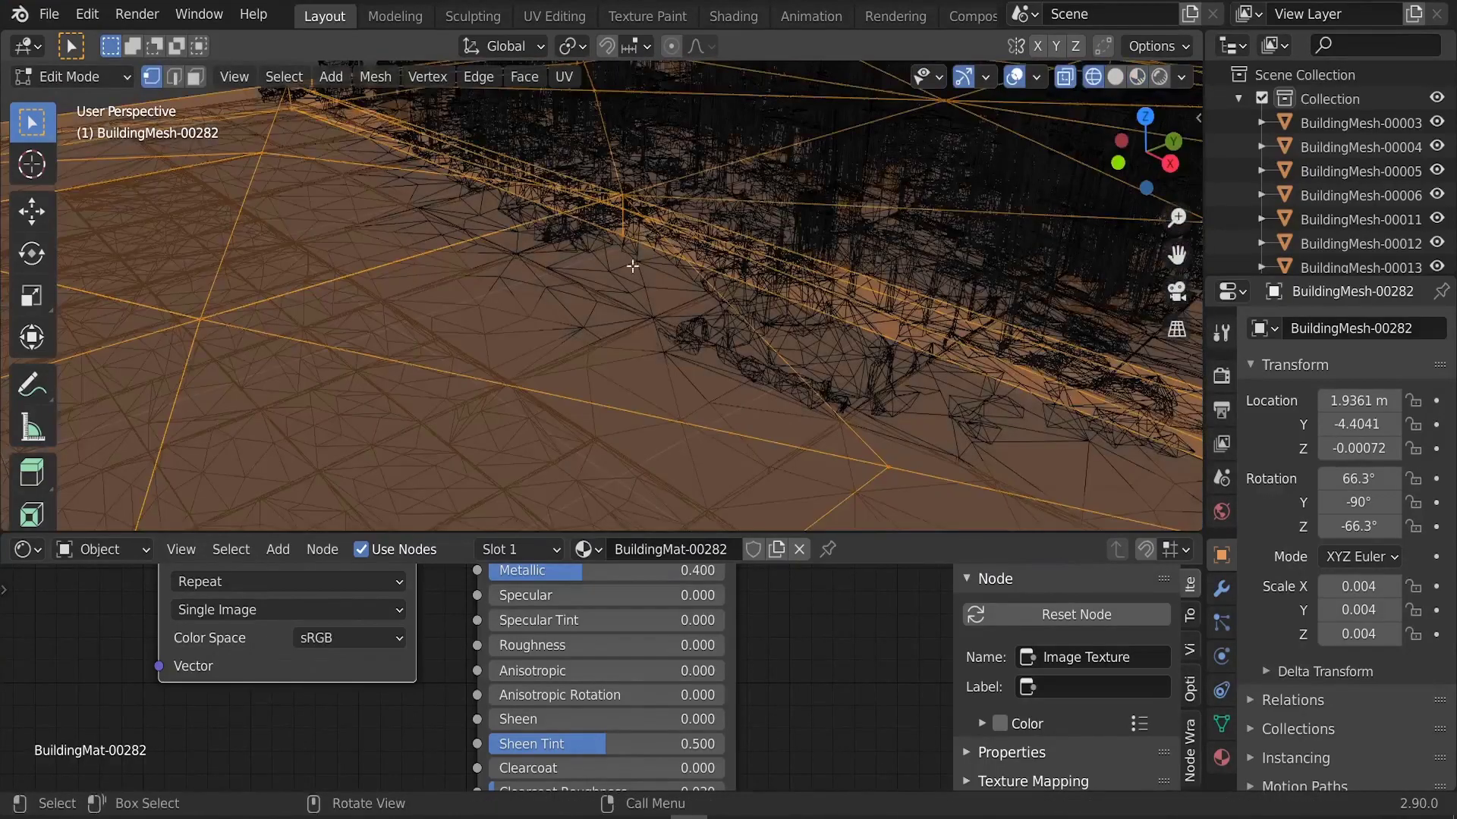
{"action": "key", "text": "alt+a"}
{"action": "key", "text": "z"}
{"action": "left_click", "coordinate": [698, 194]}
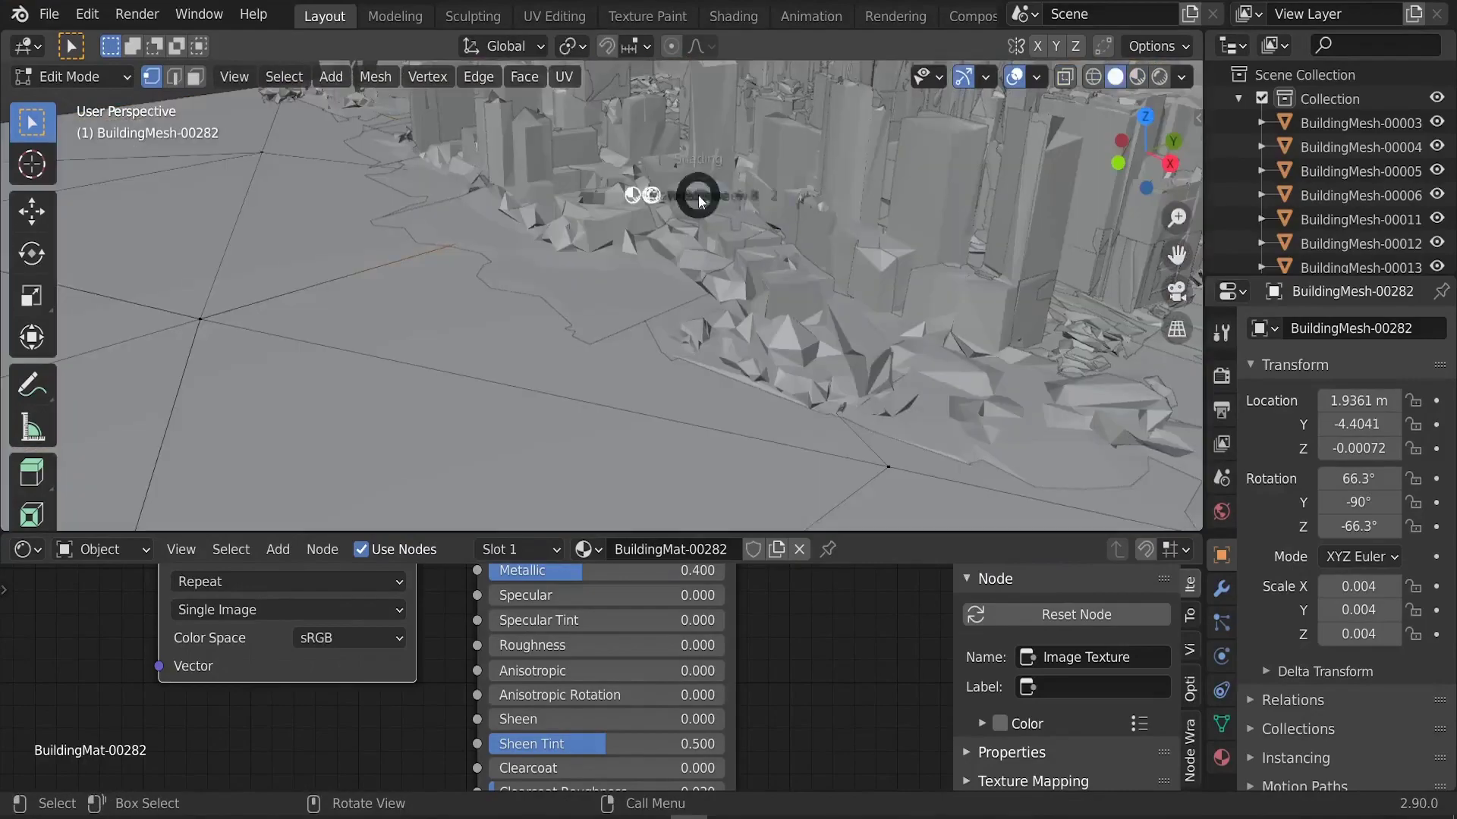
{"action": "key", "text": "g"}
{"action": "key", "text": "z"}
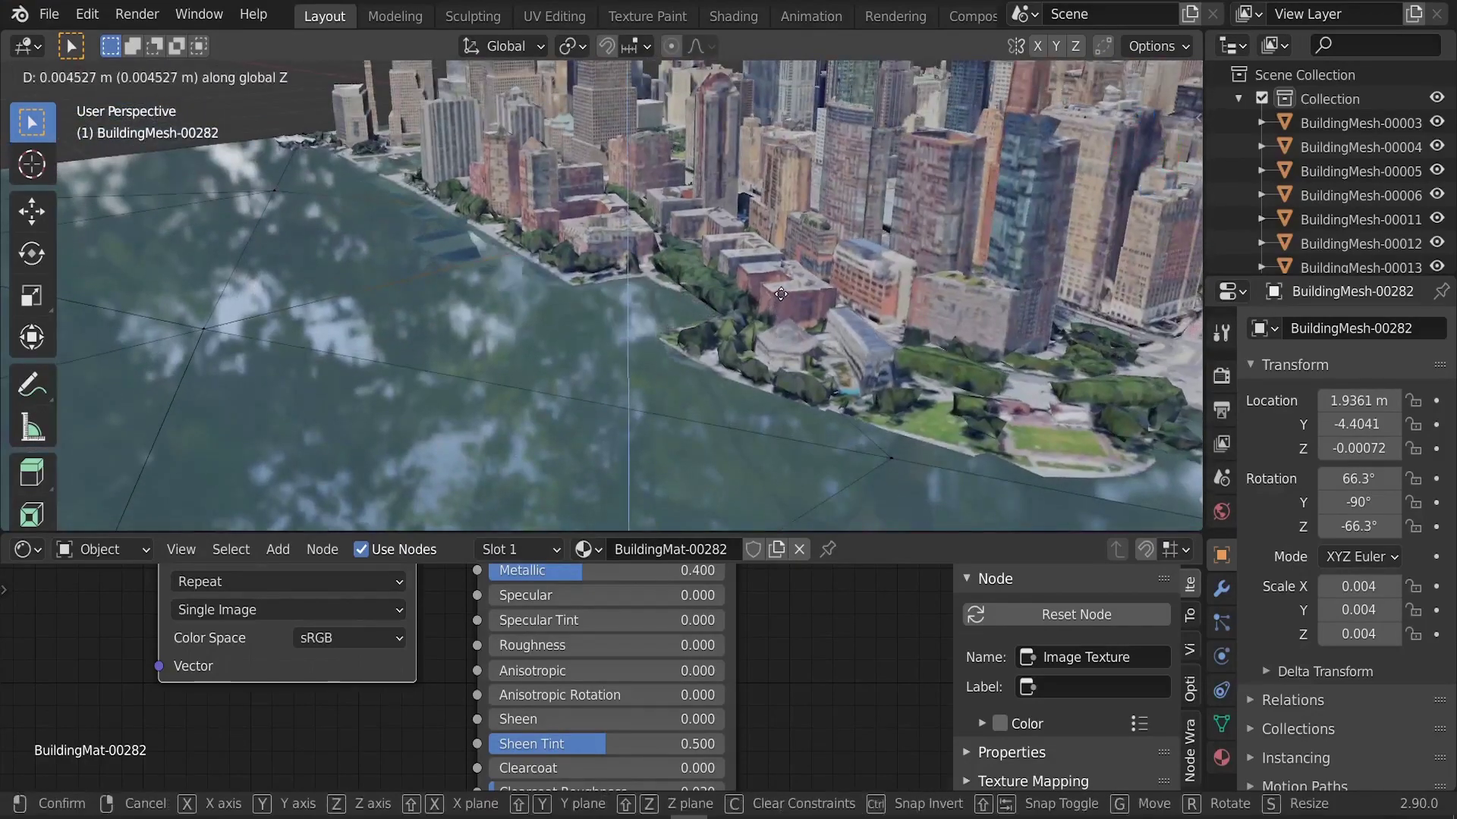
{"action": "left_click", "coordinate": [782, 291]}
{"action": "key", "text": "Tab"}
Step: Examine the city and its reflective water surface from a low angle, trying the Rendered and Material Preview shading
{"action": "scroll", "coordinate": [315, 250], "scroll_direction": "down", "scroll_amount": 4}
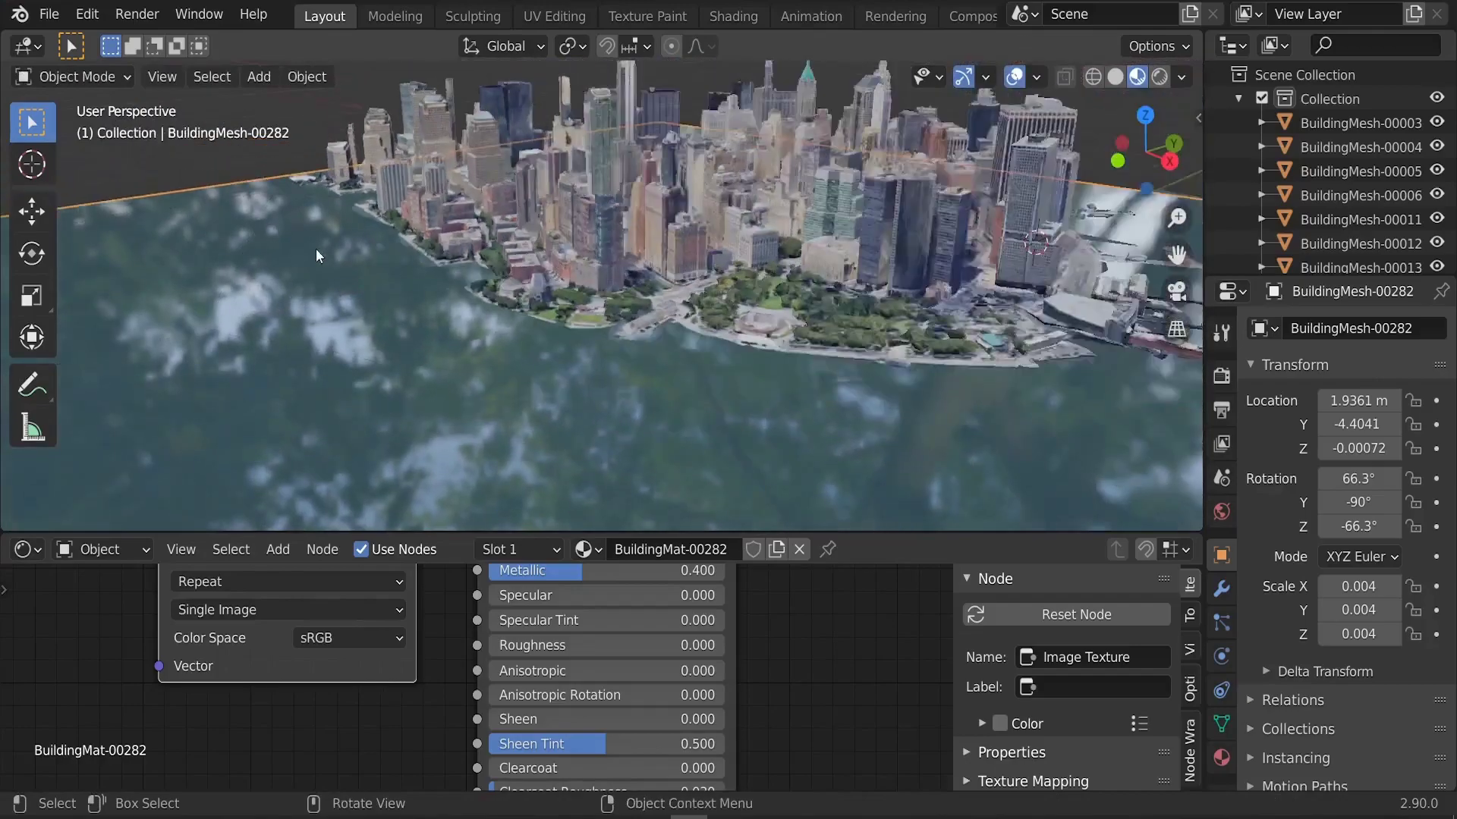
{"action": "mouse_move", "coordinate": [859, 406]}
{"action": "middle_mouse_down"}
{"action": "mouse_move", "coordinate": [846, 358]}
{"action": "mouse_move", "coordinate": [786, 385]}
{"action": "mouse_move", "coordinate": [739, 276]}
{"action": "middle_mouse_up"}
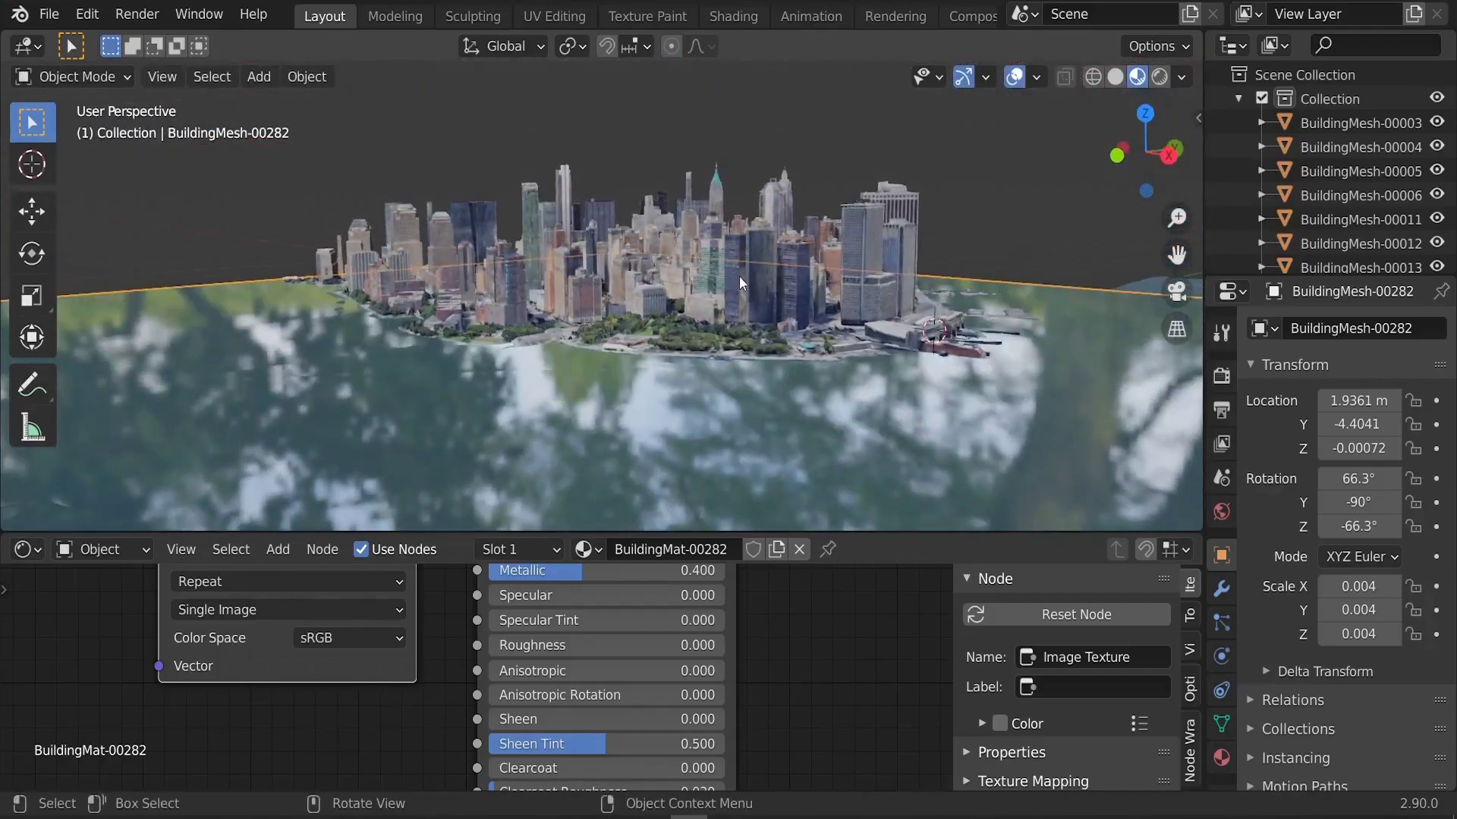
{"action": "key", "text": "z"}
{"action": "left_click", "coordinate": [748, 411]}
{"action": "scroll", "coordinate": [731, 390], "scroll_direction": "up", "scroll_amount": 1}
{"action": "key", "text": "z"}
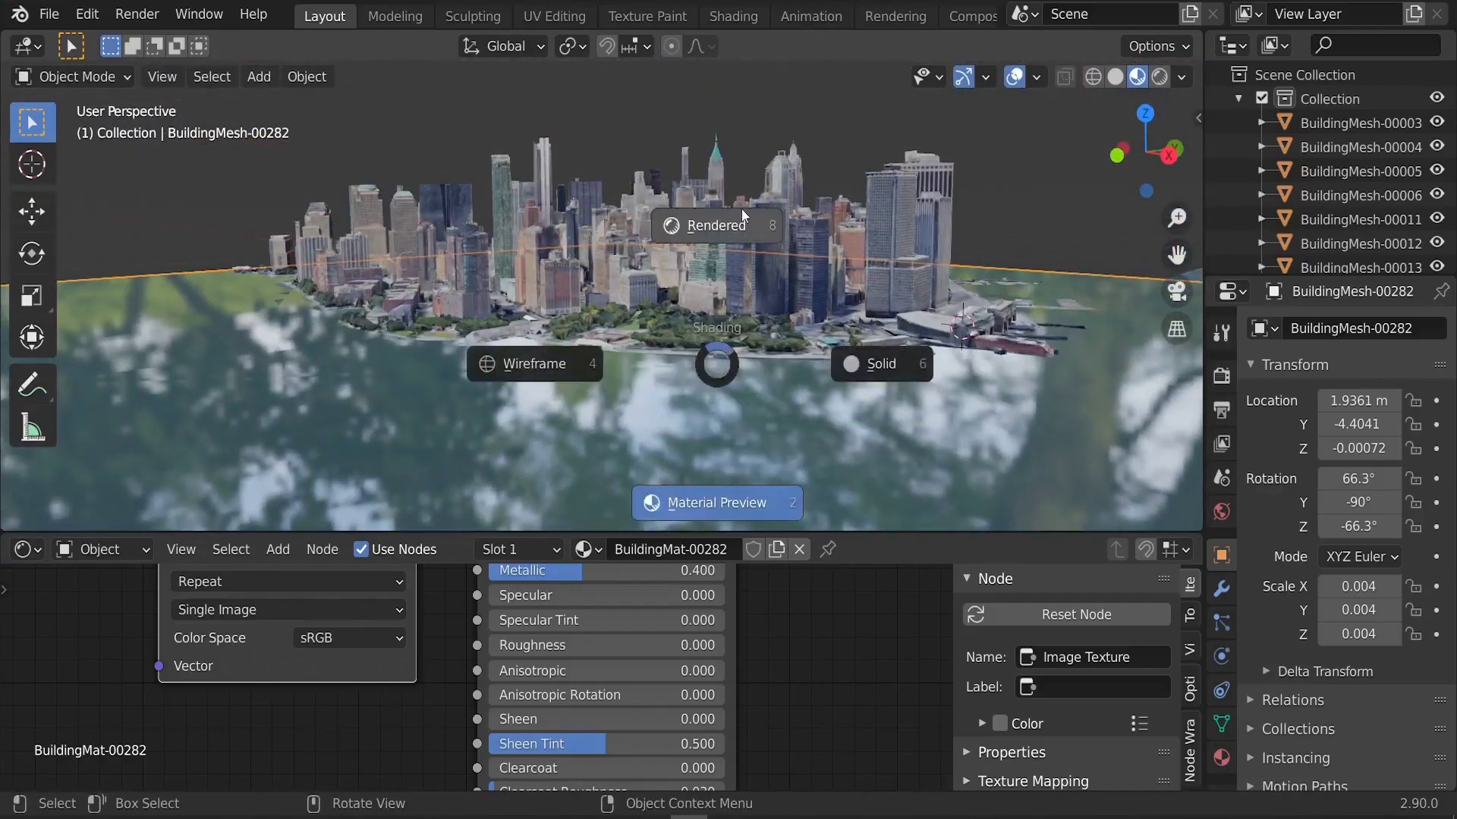
{"action": "left_click", "coordinate": [741, 212]}
{"action": "mouse_move", "coordinate": [649, 364]}
{"action": "middle_mouse_down"}
{"action": "mouse_move", "coordinate": [670, 371]}
{"action": "mouse_move", "coordinate": [642, 372]}
{"action": "middle_mouse_up"}
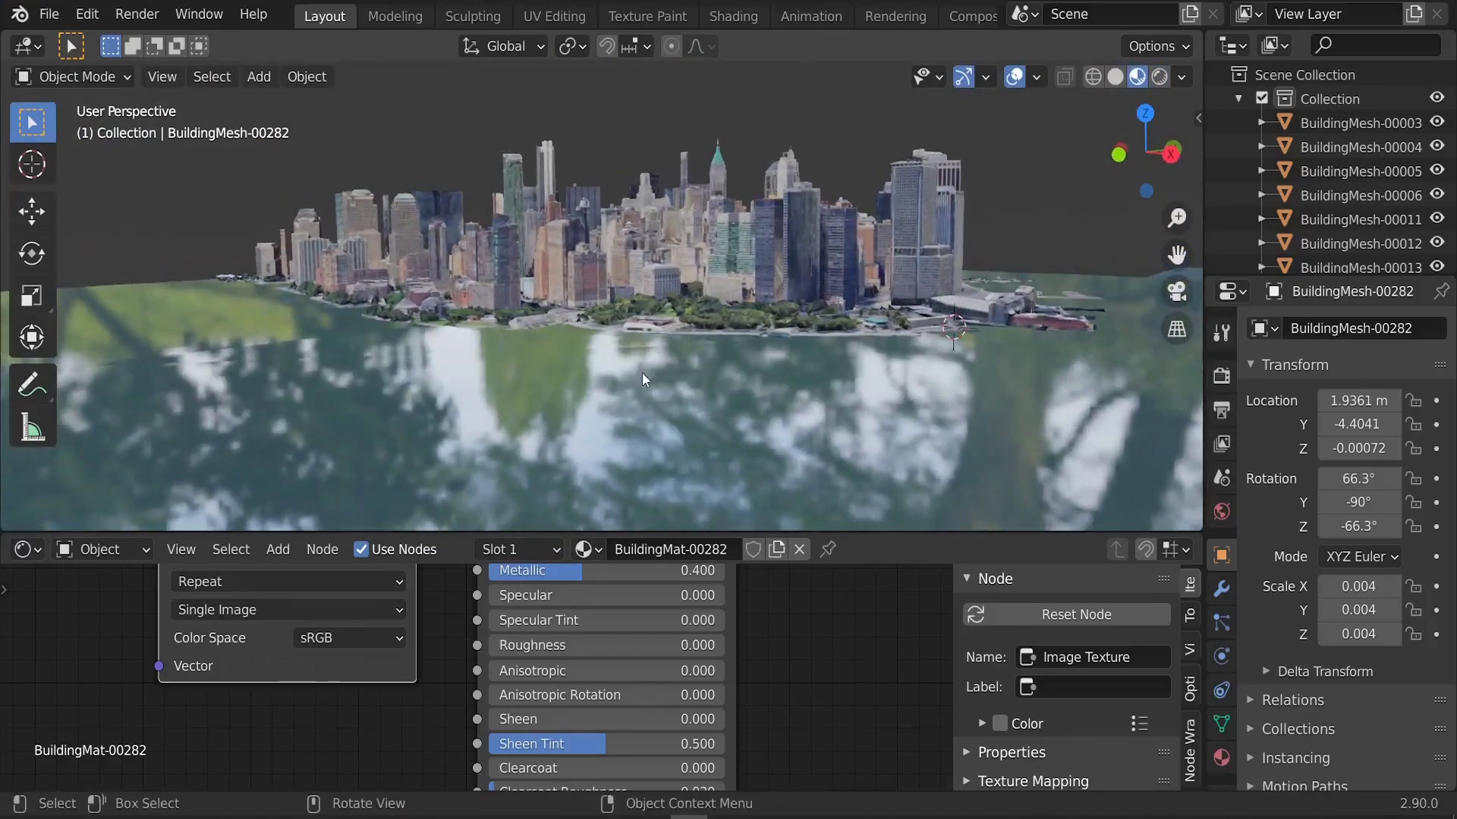
Step: Enlarge the Shader Editor and add a Noise Texture node to the water material, beside the Principled BSDF's lower inputs
{"action": "scroll", "coordinate": [736, 604], "scroll_direction": "down", "scroll_amount": 2}
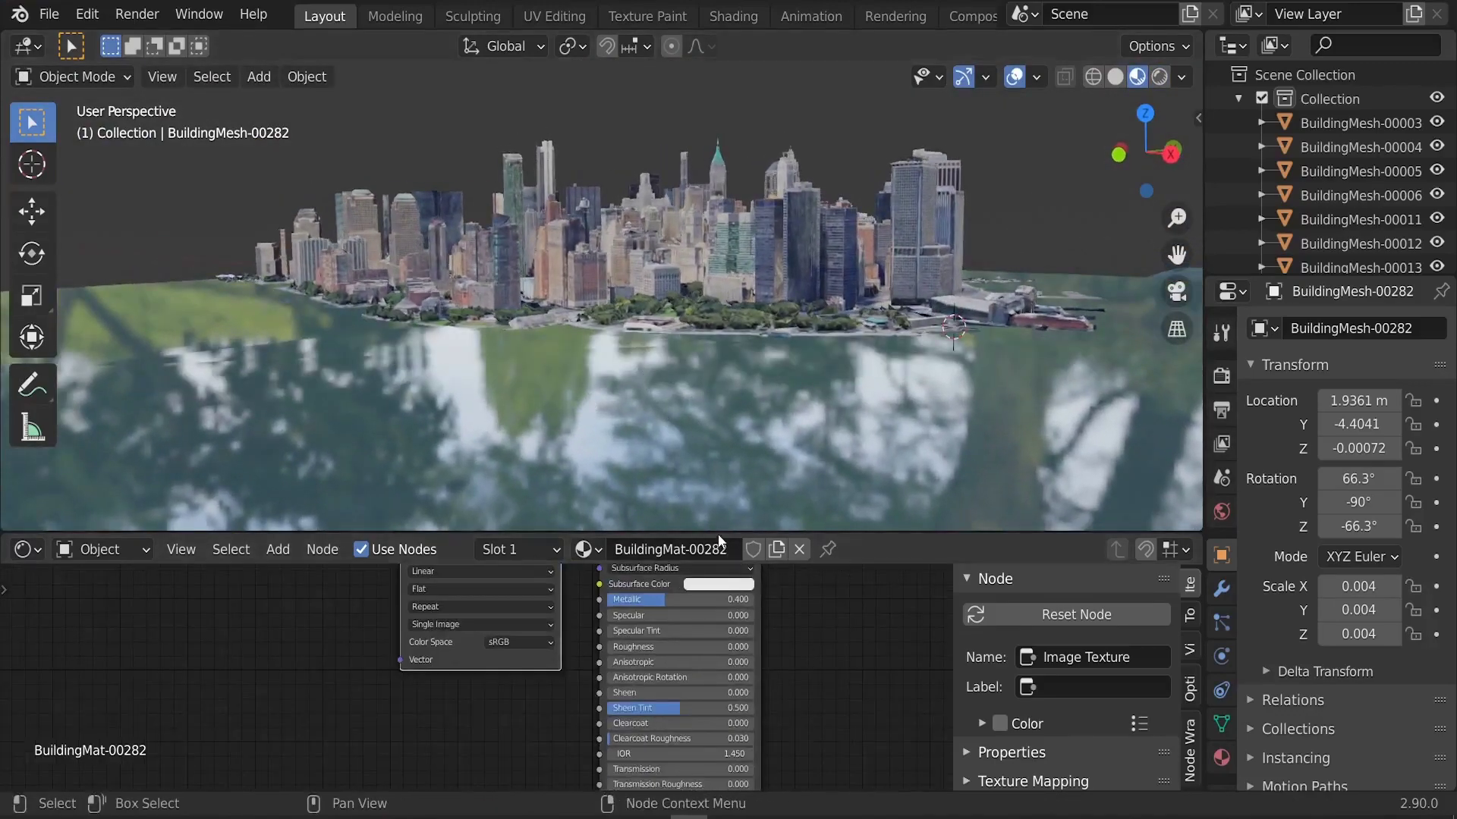
{"action": "left_click_drag", "start_coordinate": [718, 534], "coordinate": [730, 411]}
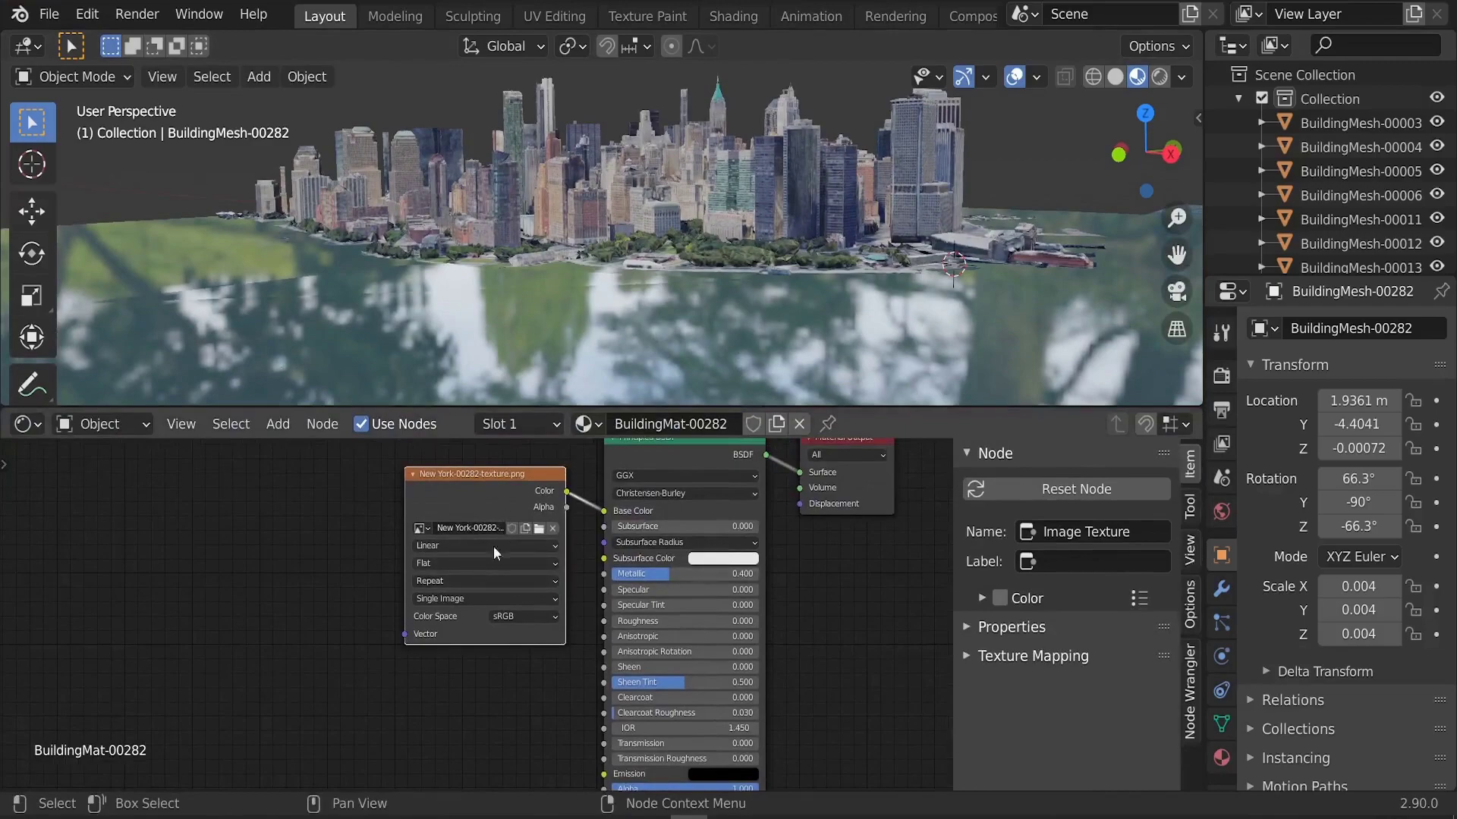
{"action": "middle_click_drag", "start_coordinate": [480, 708], "coordinate": [510, 518]}
{"action": "scroll", "coordinate": [534, 608], "scroll_direction": "up", "scroll_amount": 10}
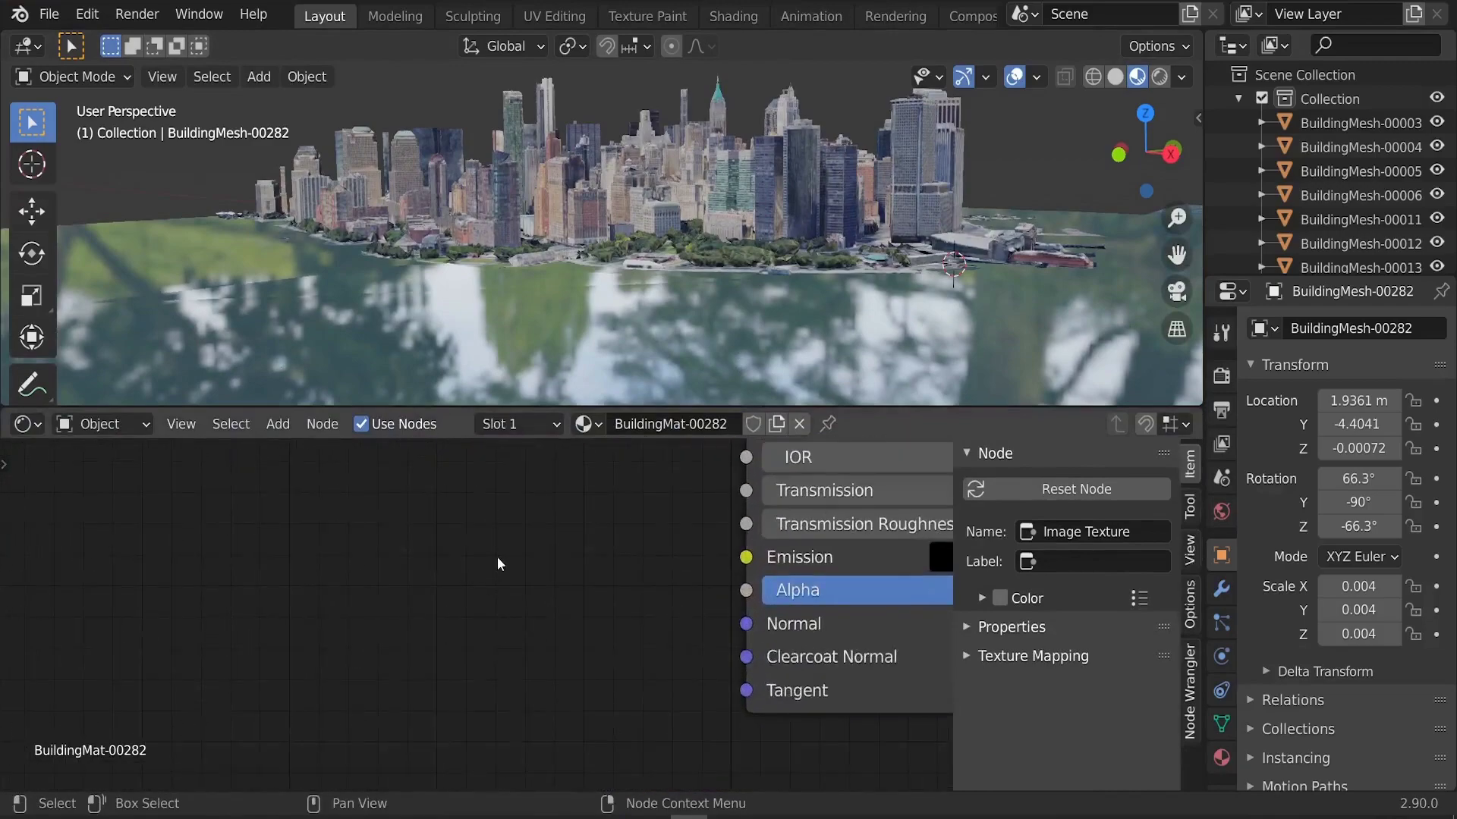
{"action": "key", "text": "shift+a"}
{"action": "left_click", "coordinate": [497, 537]}
{"action": "type", "text": "noise"}
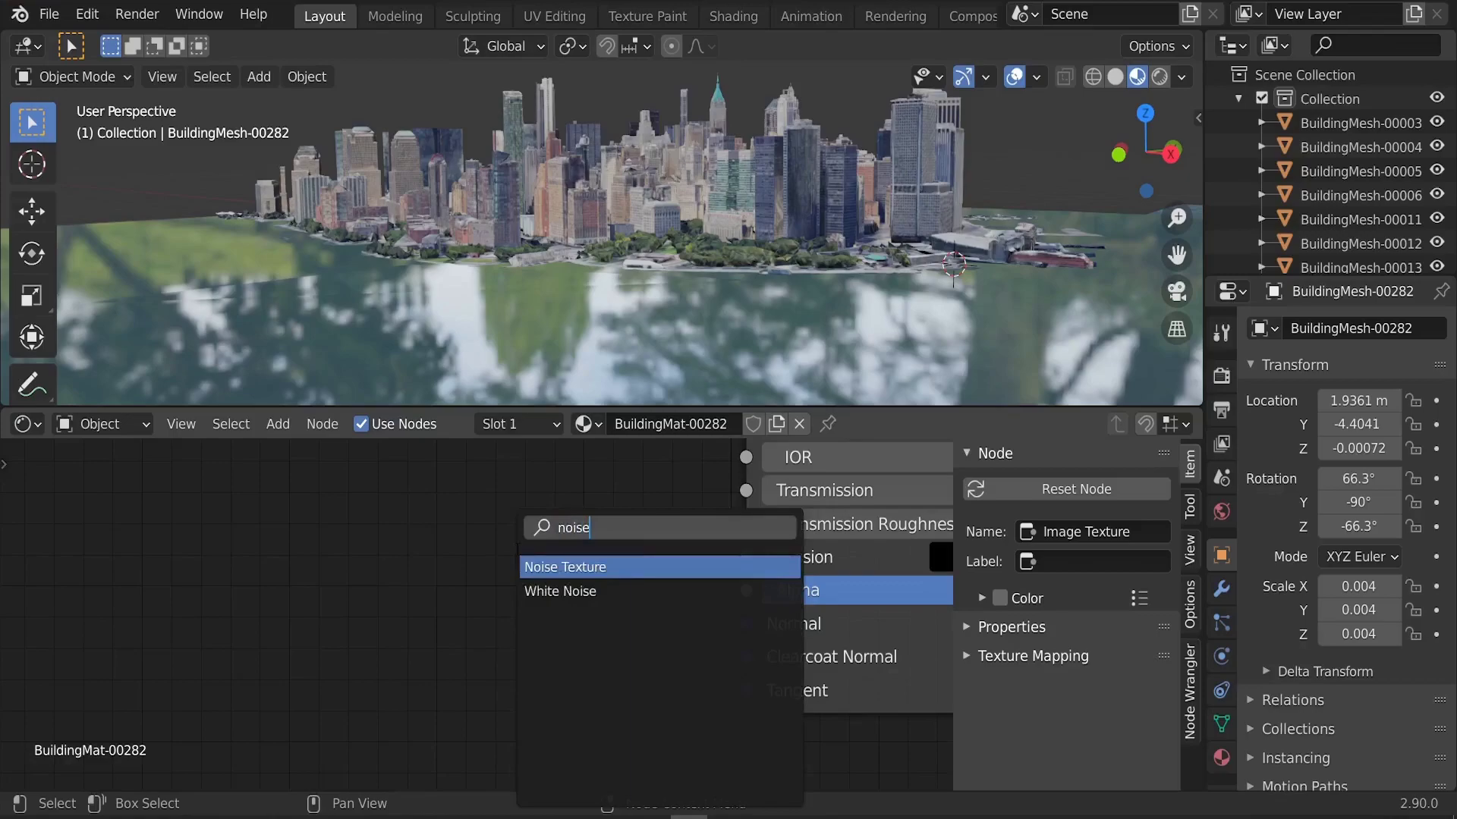
{"action": "key", "text": "Return"}
{"action": "left_click", "coordinate": [292, 512]}
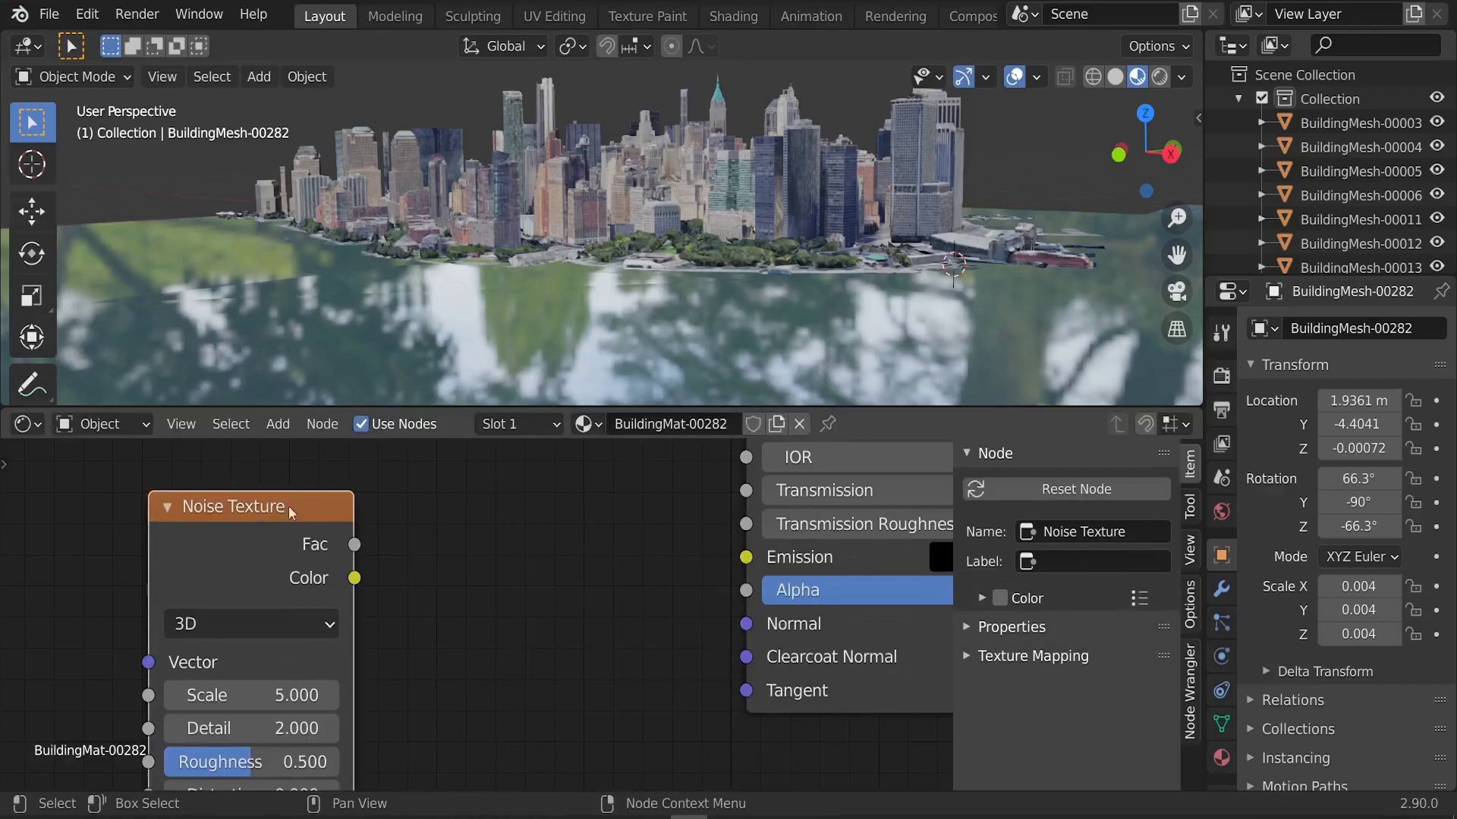
Step: Add a Bump node between the Noise Texture and Principled BSDF, and connect the noise Fac output to its Height input
{"action": "key", "text": "shift+a"}
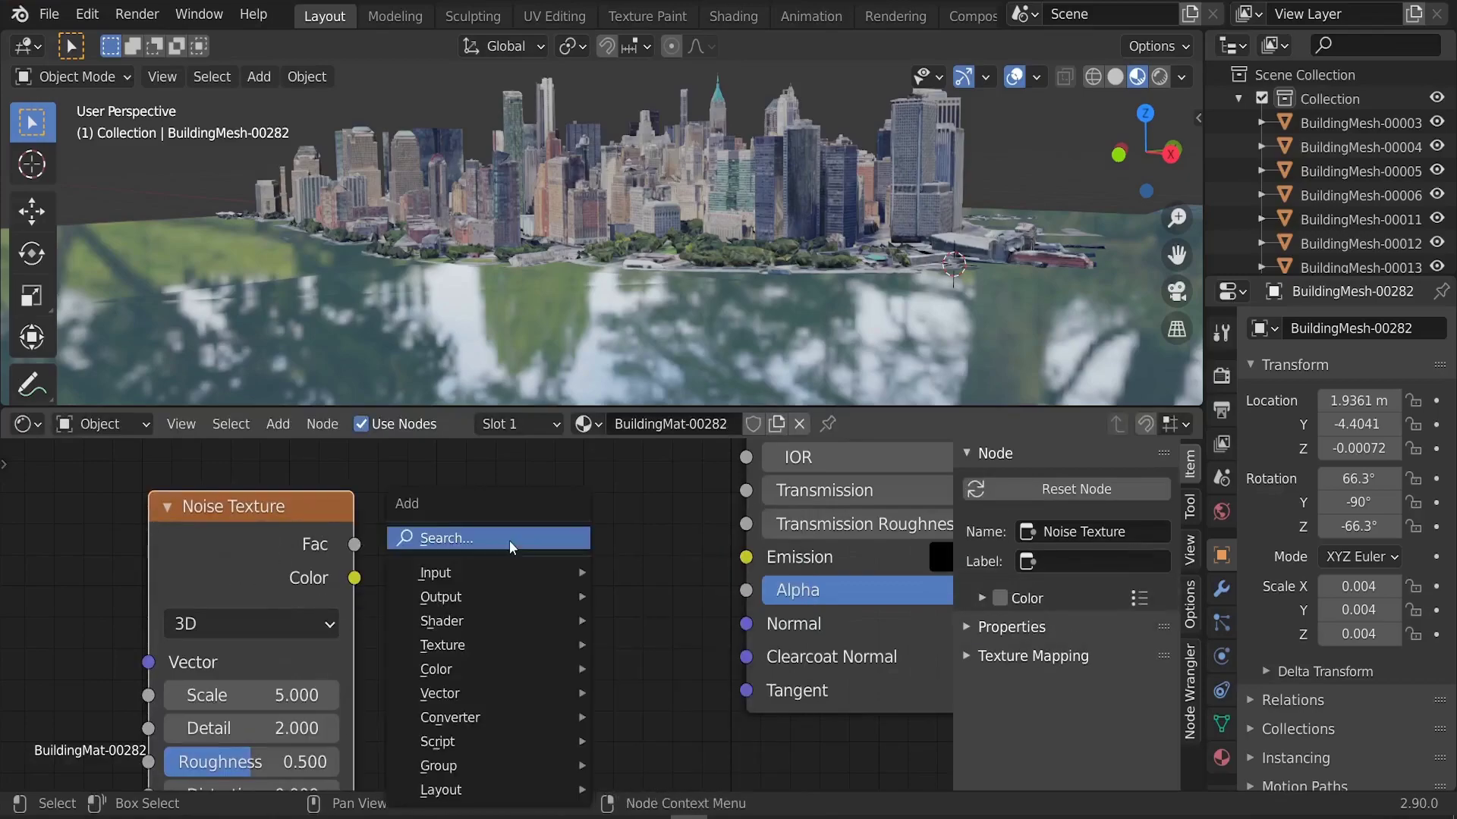
{"action": "left_click", "coordinate": [510, 539]}
{"action": "type", "text": "bump"}
{"action": "key", "text": "Return"}
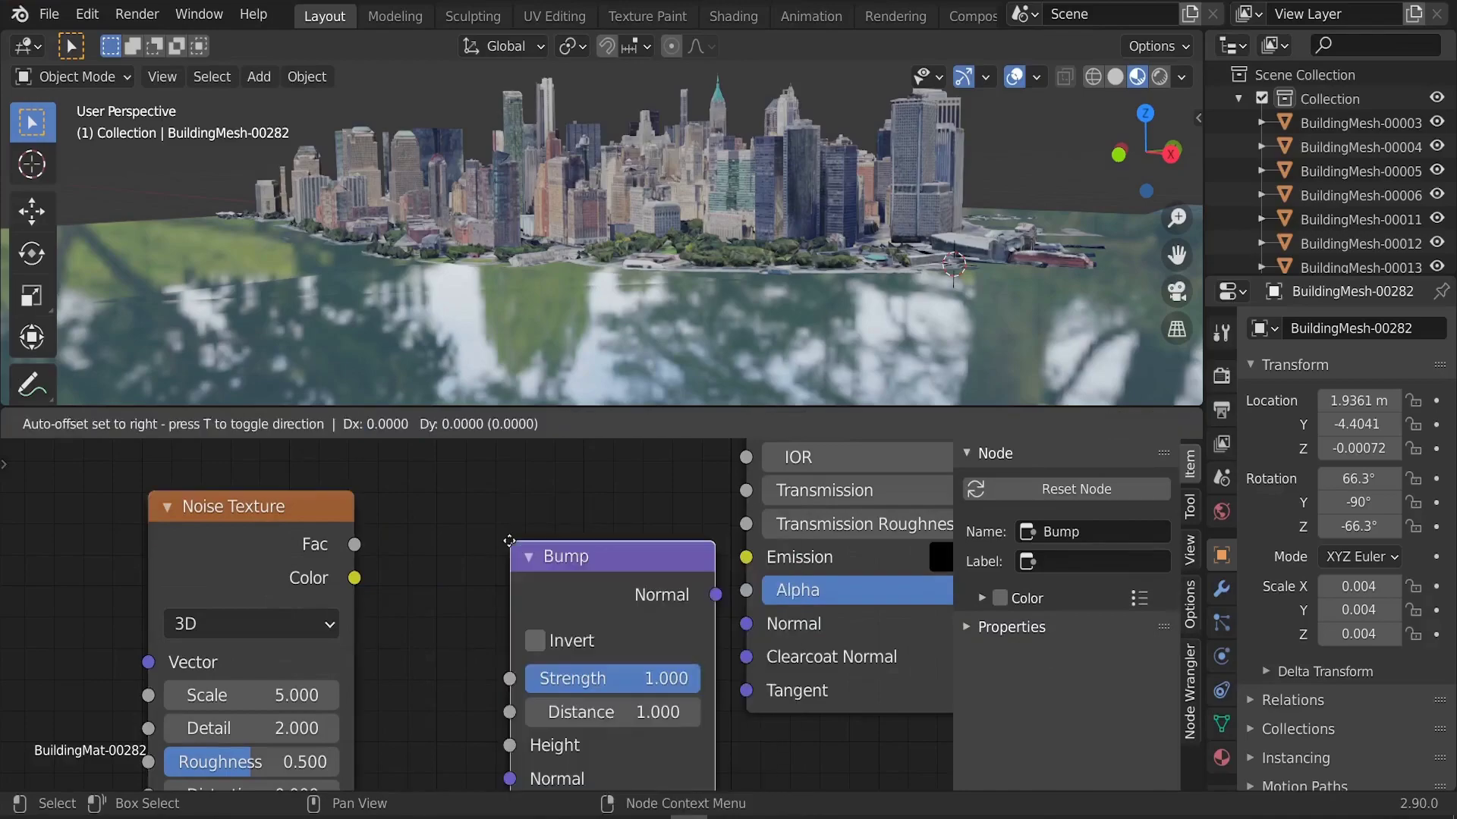
{"action": "left_click", "coordinate": [440, 489]}
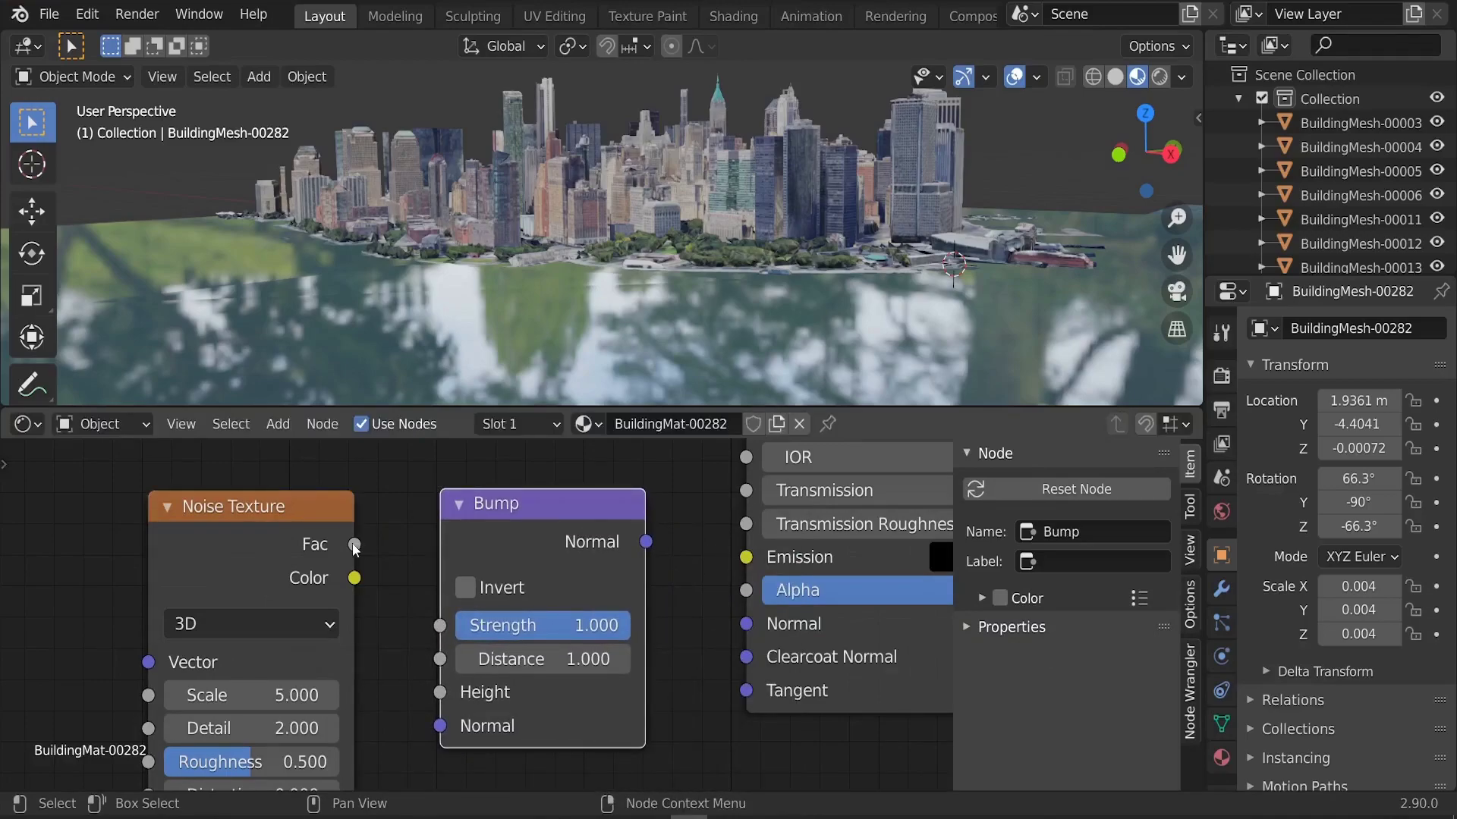
{"action": "left_click_drag", "start_coordinate": [354, 545], "coordinate": [439, 693]}
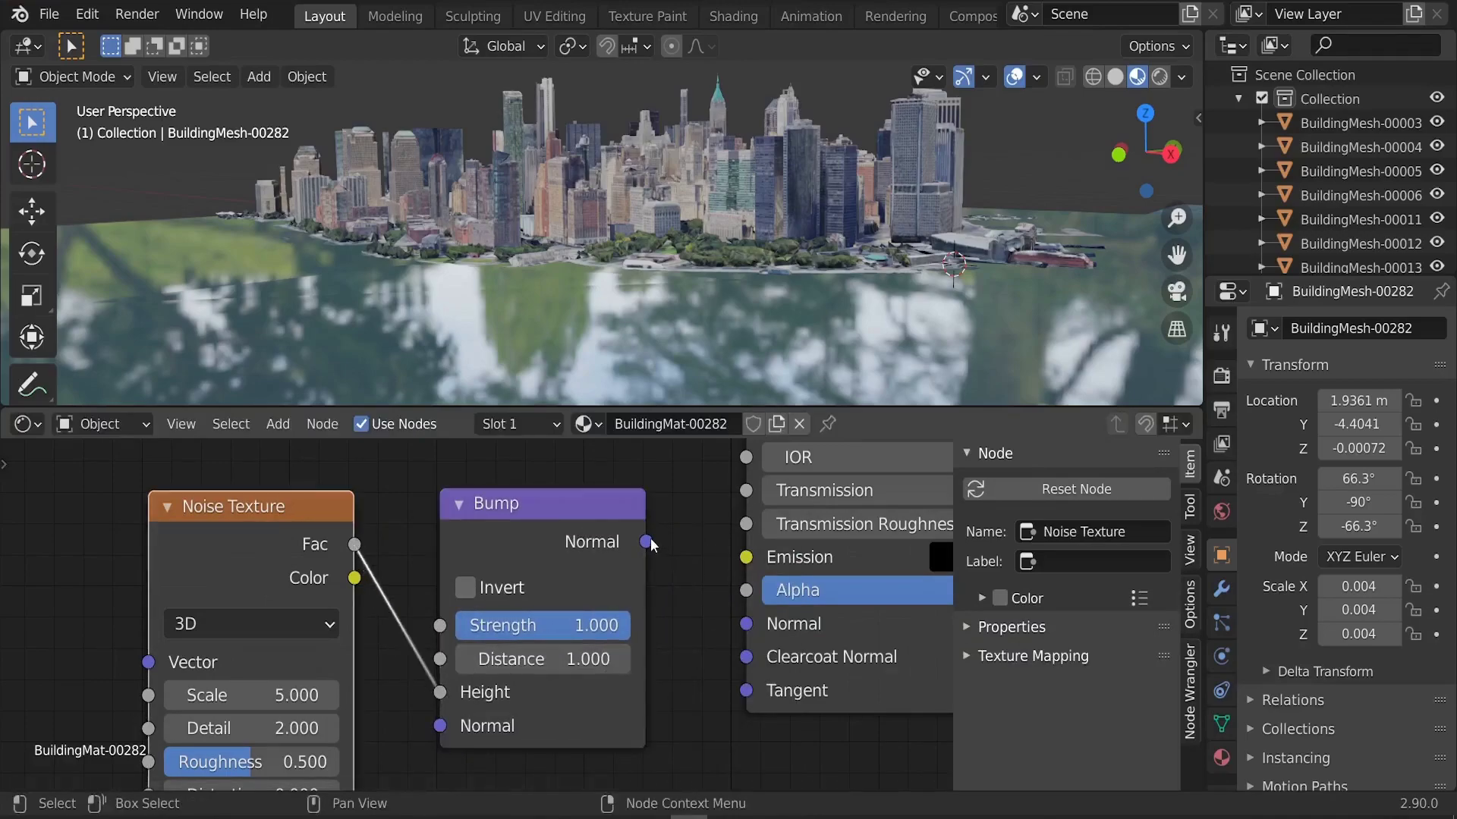
Step: Connect the Bump node's Normal output to the Principled BSDF's Normal input and set the Noise Texture's Scale to 100
{"action": "mouse_move", "coordinate": [646, 543]}
{"action": "left_mouse_down"}
{"action": "mouse_move", "coordinate": [727, 649]}
{"action": "mouse_move", "coordinate": [746, 623]}
{"action": "left_mouse_up"}
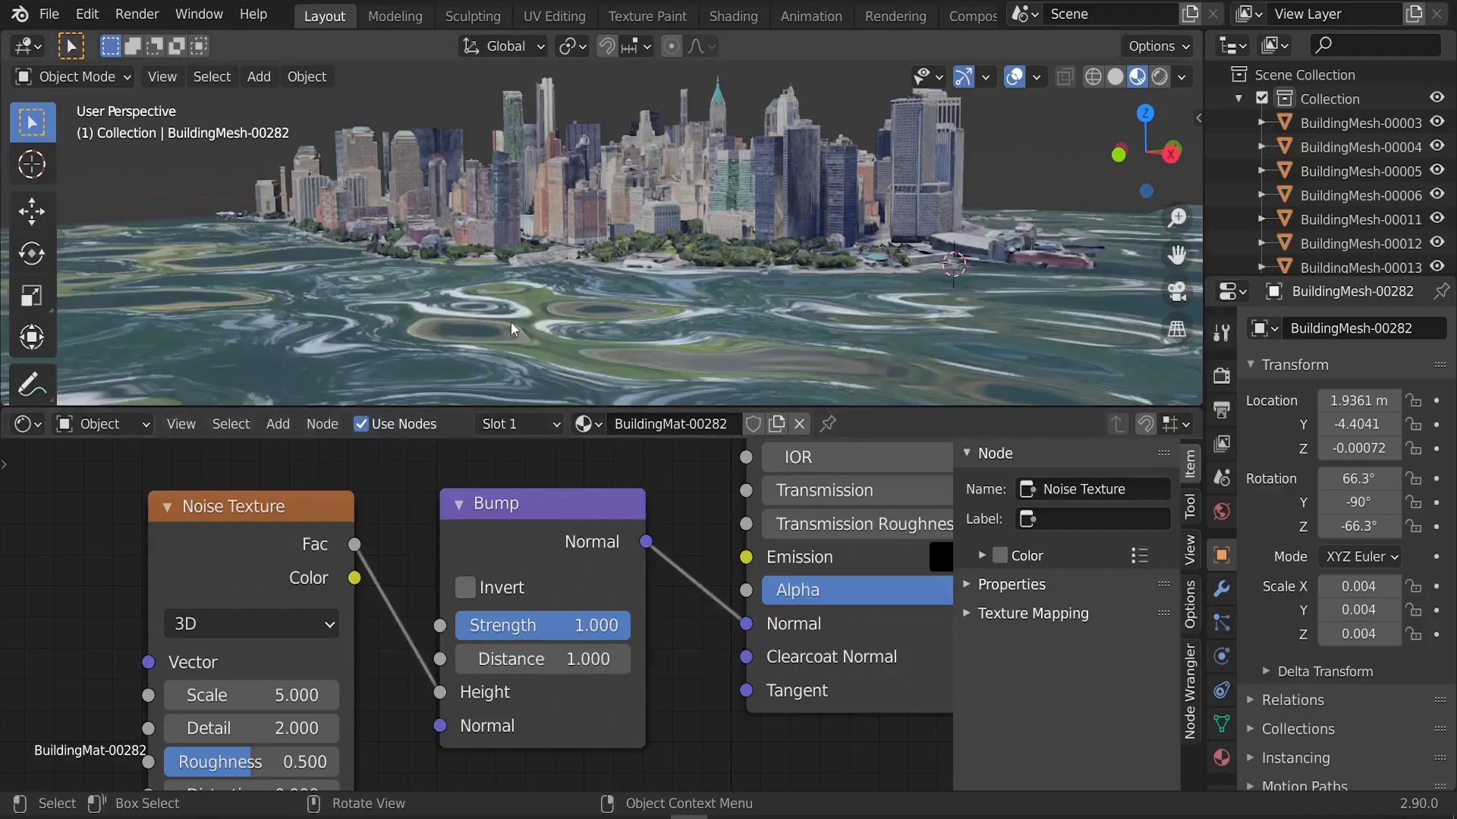
{"action": "middle_click_drag", "start_coordinate": [576, 267], "coordinate": [751, 307]}
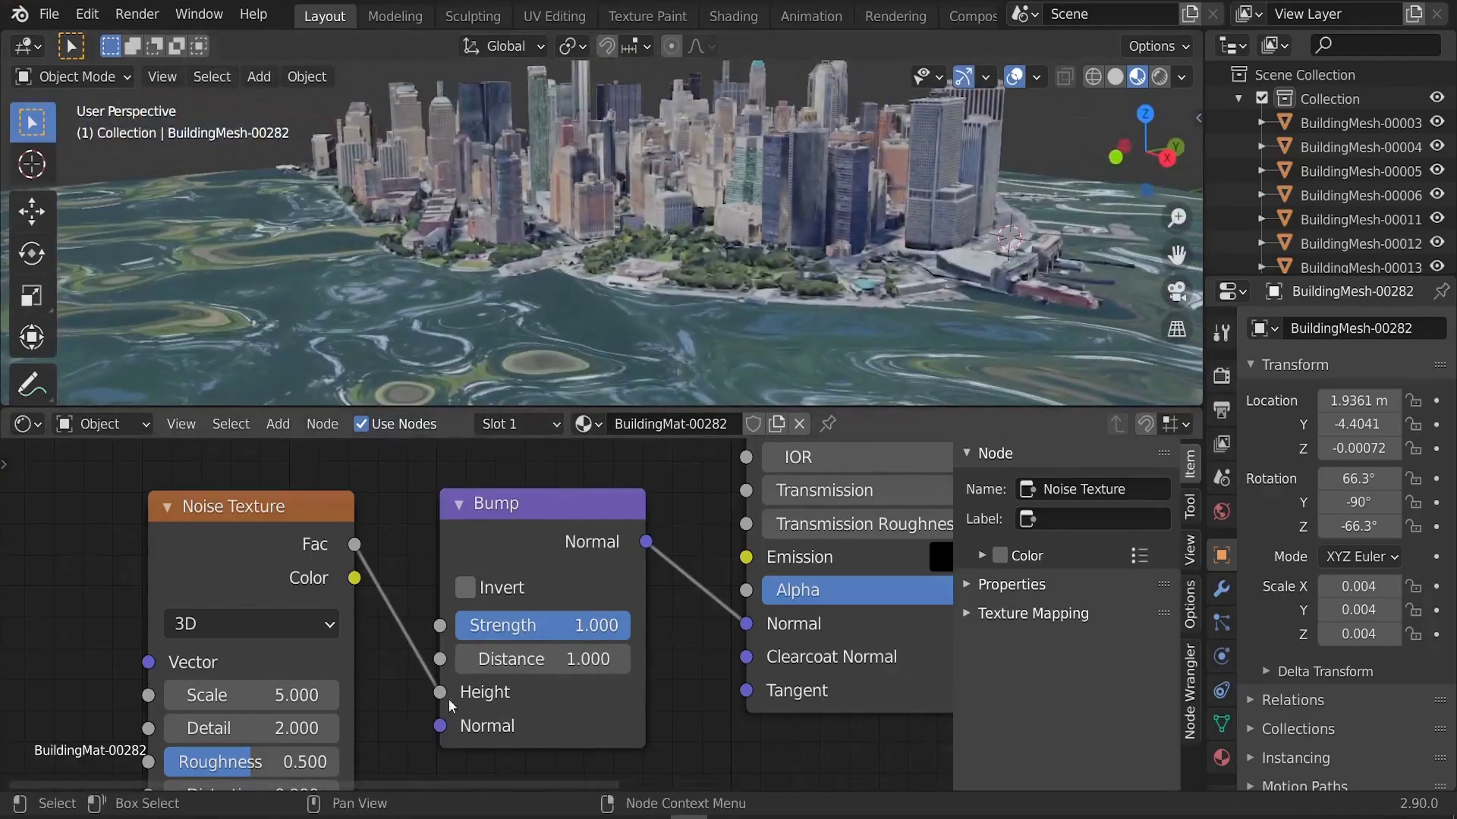
{"action": "middle_click_drag", "start_coordinate": [249, 697], "coordinate": [273, 599]}
{"action": "left_click", "coordinate": [274, 599]}
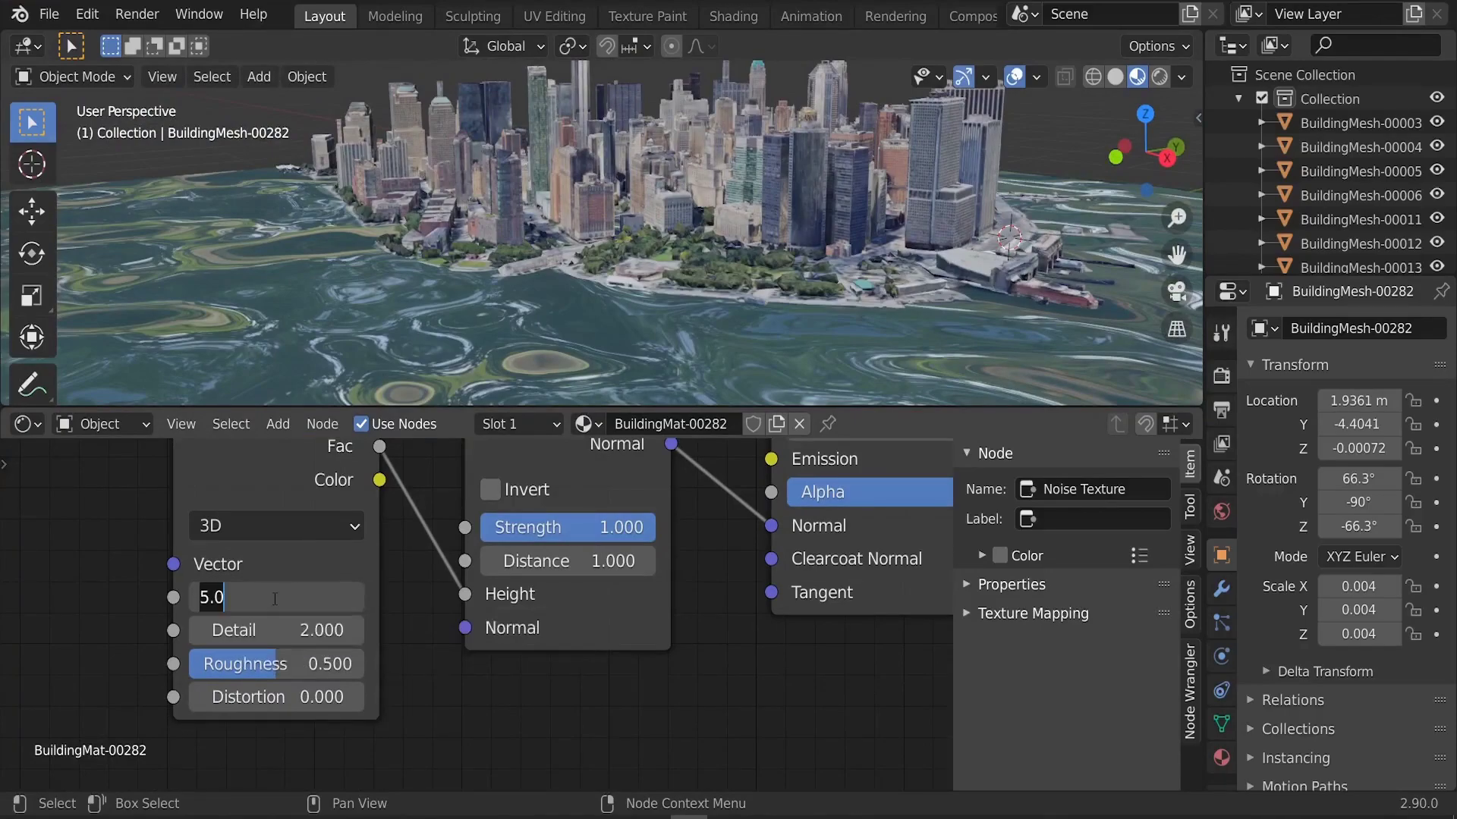
{"action": "key", "text": "Return"}
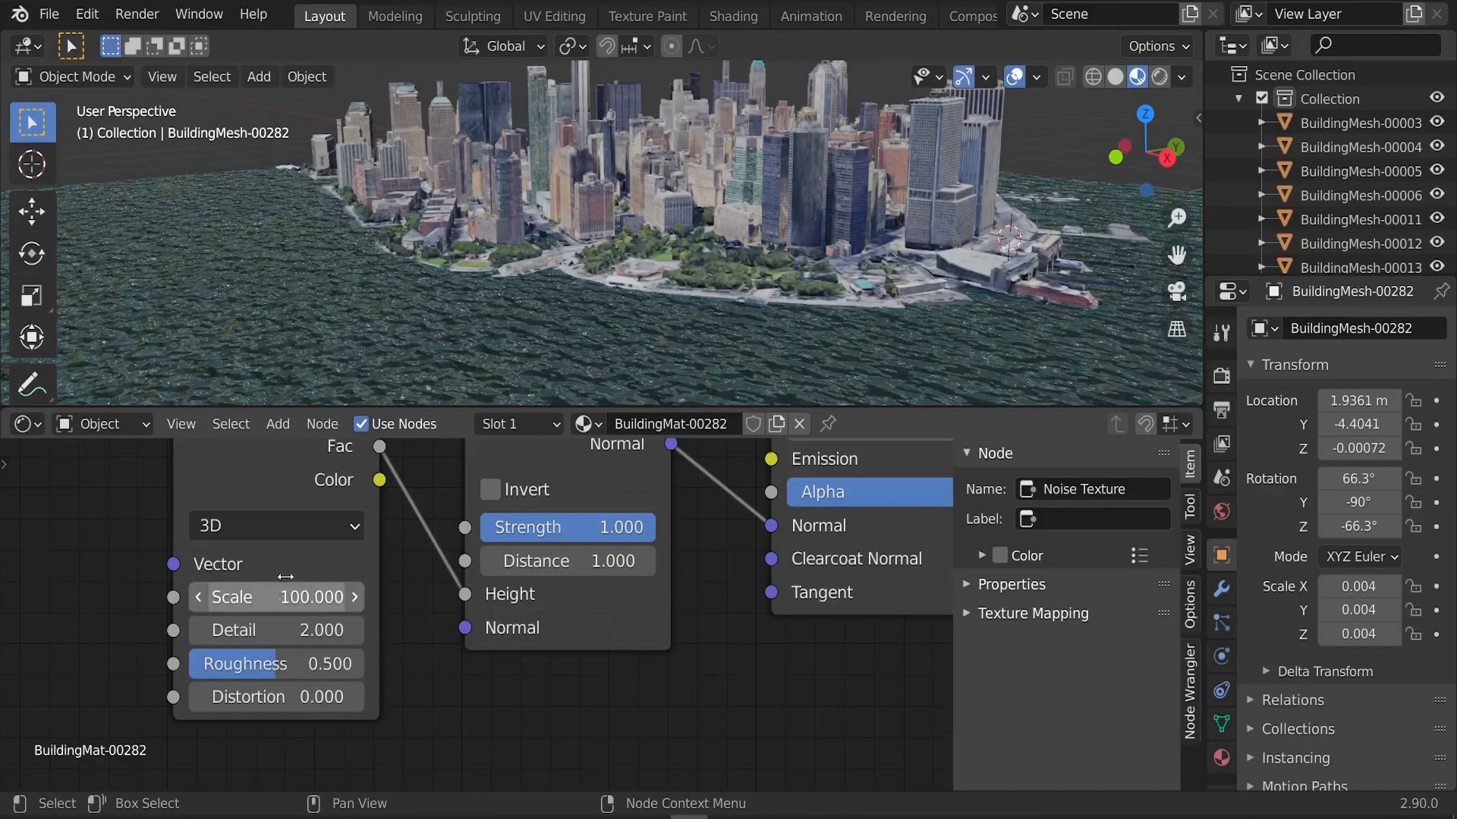
Step: Try a Bump Strength of 0.1, reduce it to 0.05, and check the ripples on the water around the city
{"action": "middle_click_drag", "start_coordinate": [493, 337], "coordinate": [505, 311]}
{"action": "middle_click_drag", "start_coordinate": [523, 554], "coordinate": [529, 611]}
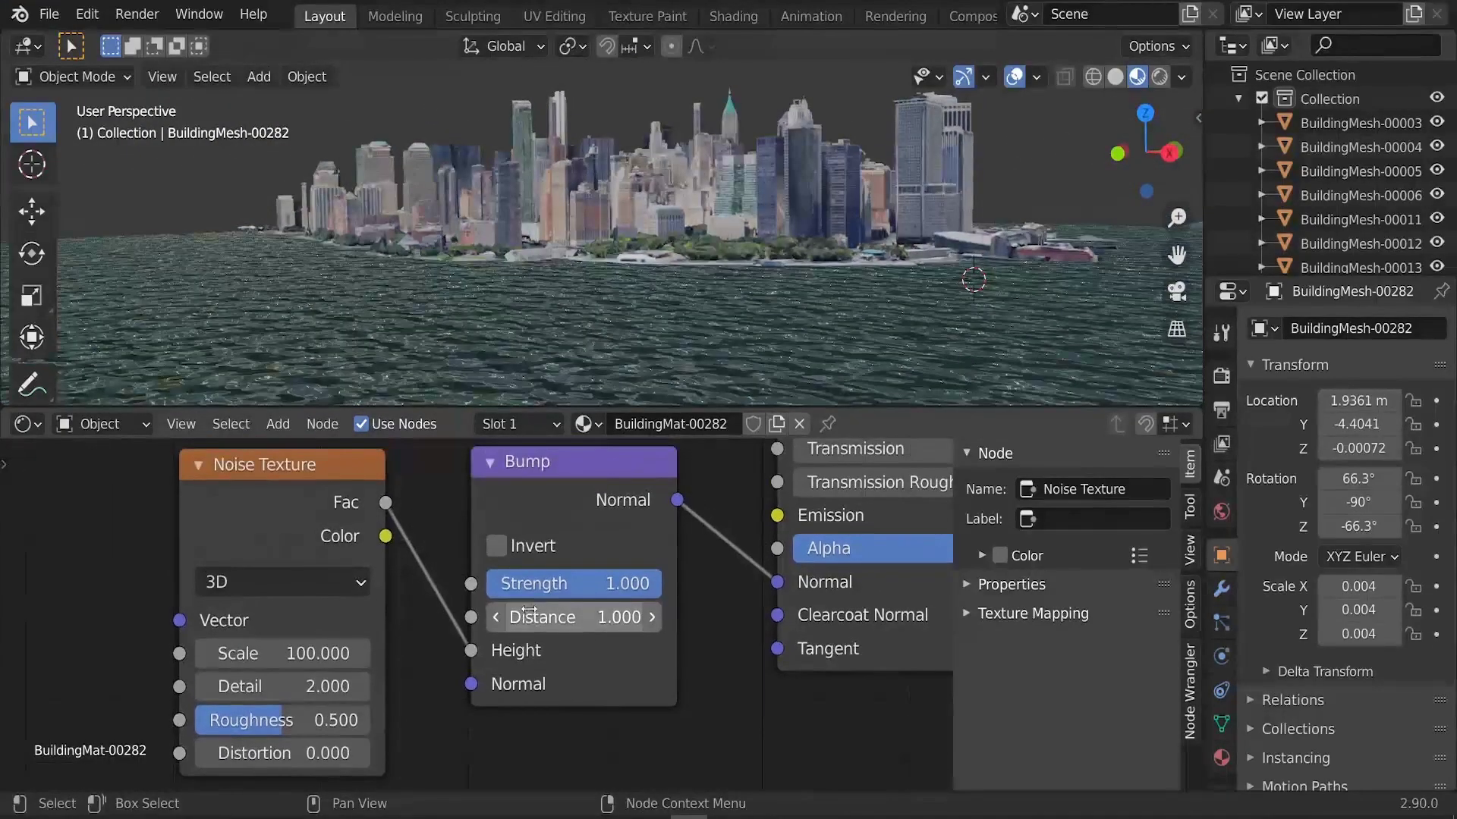
{"action": "key", "text": "Return"}
{"action": "left_click", "coordinate": [575, 582]}
{"action": "left_click", "coordinate": [576, 582]}
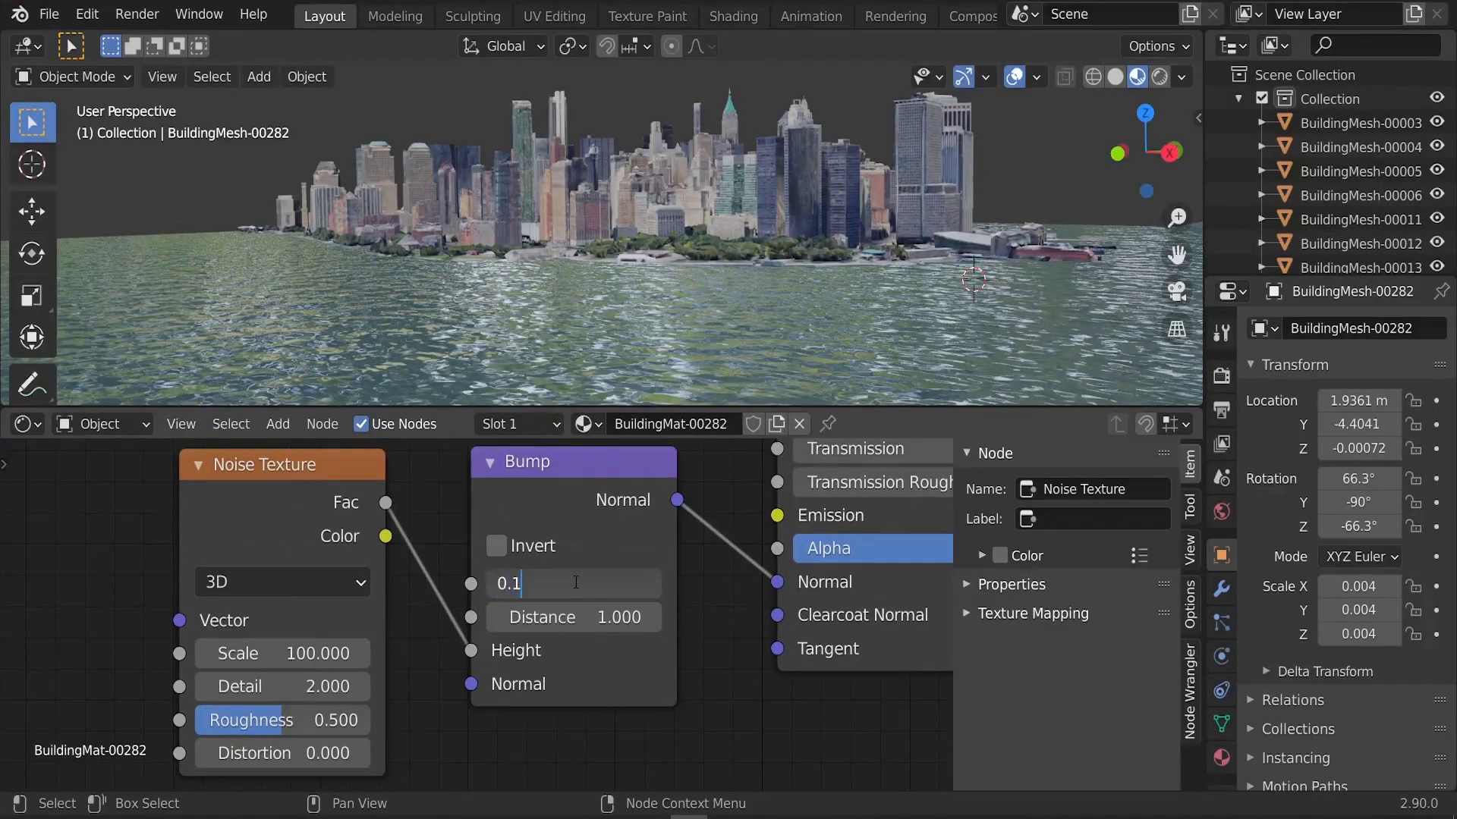
{"action": "key", "text": "Return"}
{"action": "mouse_move", "coordinate": [613, 339]}
{"action": "middle_mouse_down"}
{"action": "mouse_move", "coordinate": [651, 317]}
{"action": "mouse_move", "coordinate": [622, 353]}
{"action": "mouse_move", "coordinate": [604, 317]}
{"action": "middle_mouse_up"}
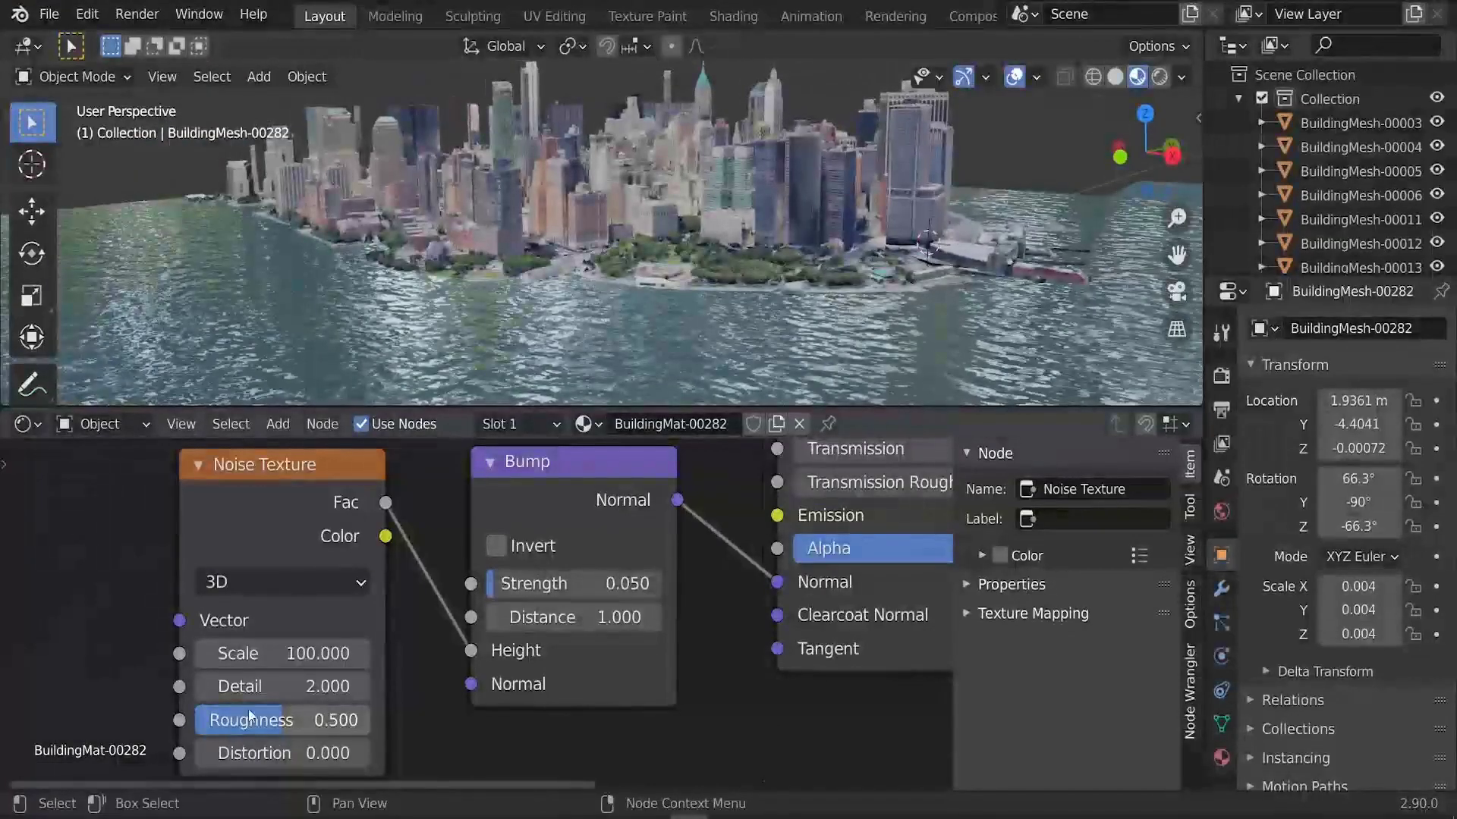
Step: Set the Noise Texture's Scale to 25, view the water from a lower angle, and maximize the 3D viewport
{"action": "double_click", "coordinate": [286, 654]}
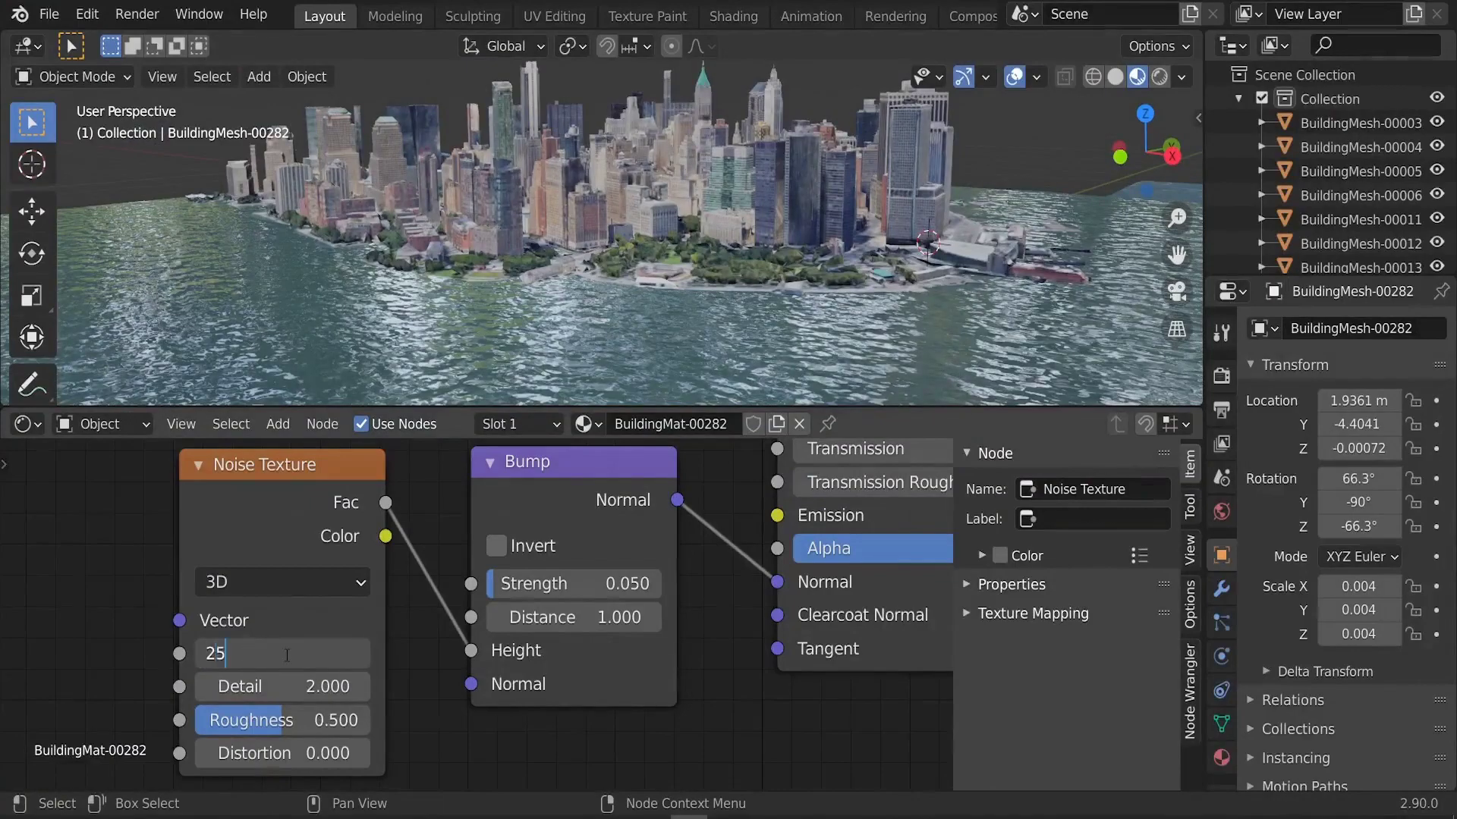
{"action": "key", "text": "Return"}
{"action": "middle_click_drag", "start_coordinate": [507, 372], "coordinate": [525, 327]}
{"action": "key", "text": "ctrl+space"}
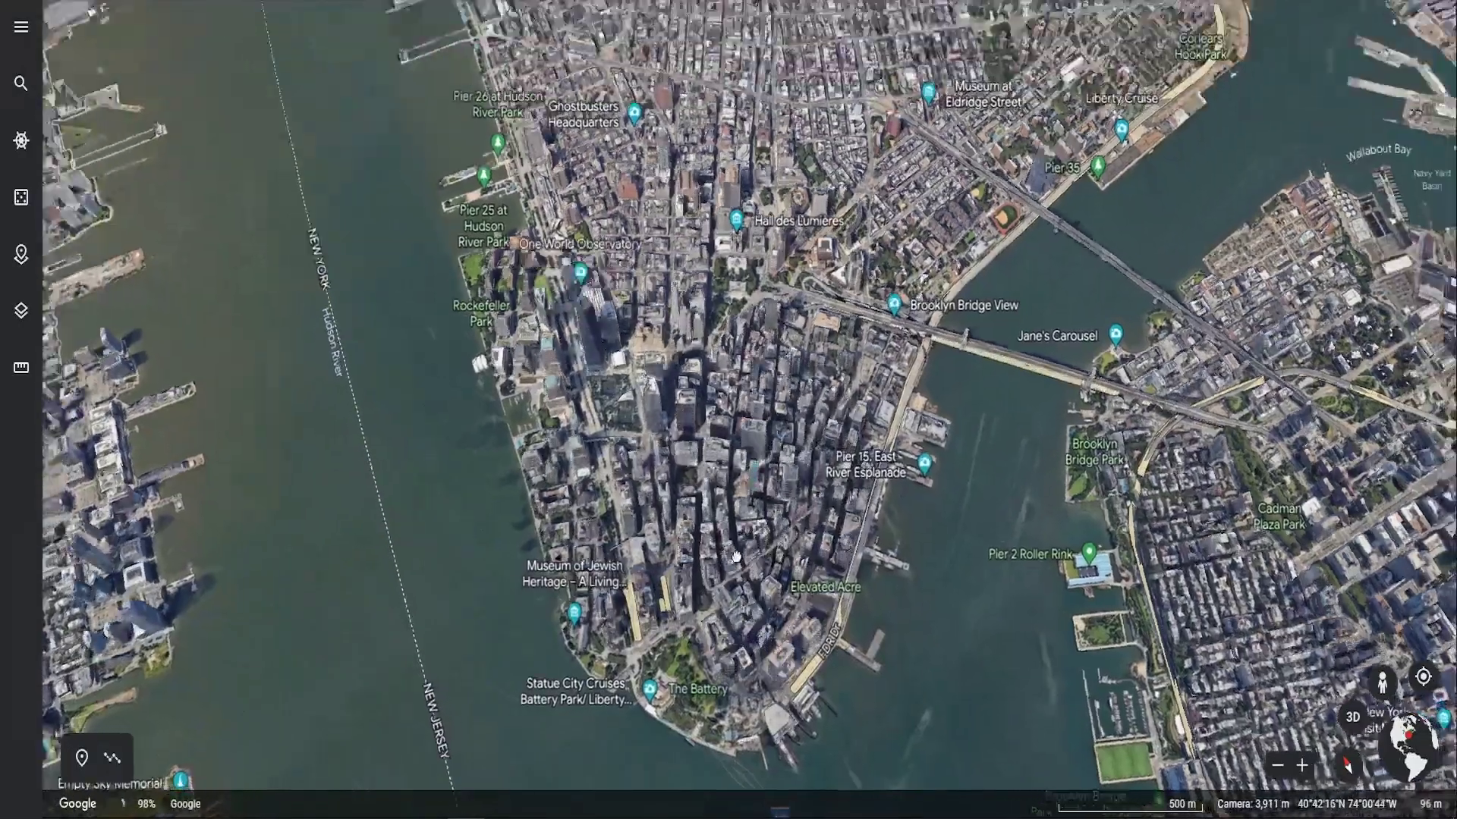
Step: Switch to Google Earth and examine Lower Manhattan in 3D from a low angle around The Battery
{"action": "middle_click_drag", "start_coordinate": [735, 556], "coordinate": [752, 620]}
{"action": "scroll", "coordinate": [752, 621], "scroll_direction": "up", "scroll_amount": 5}
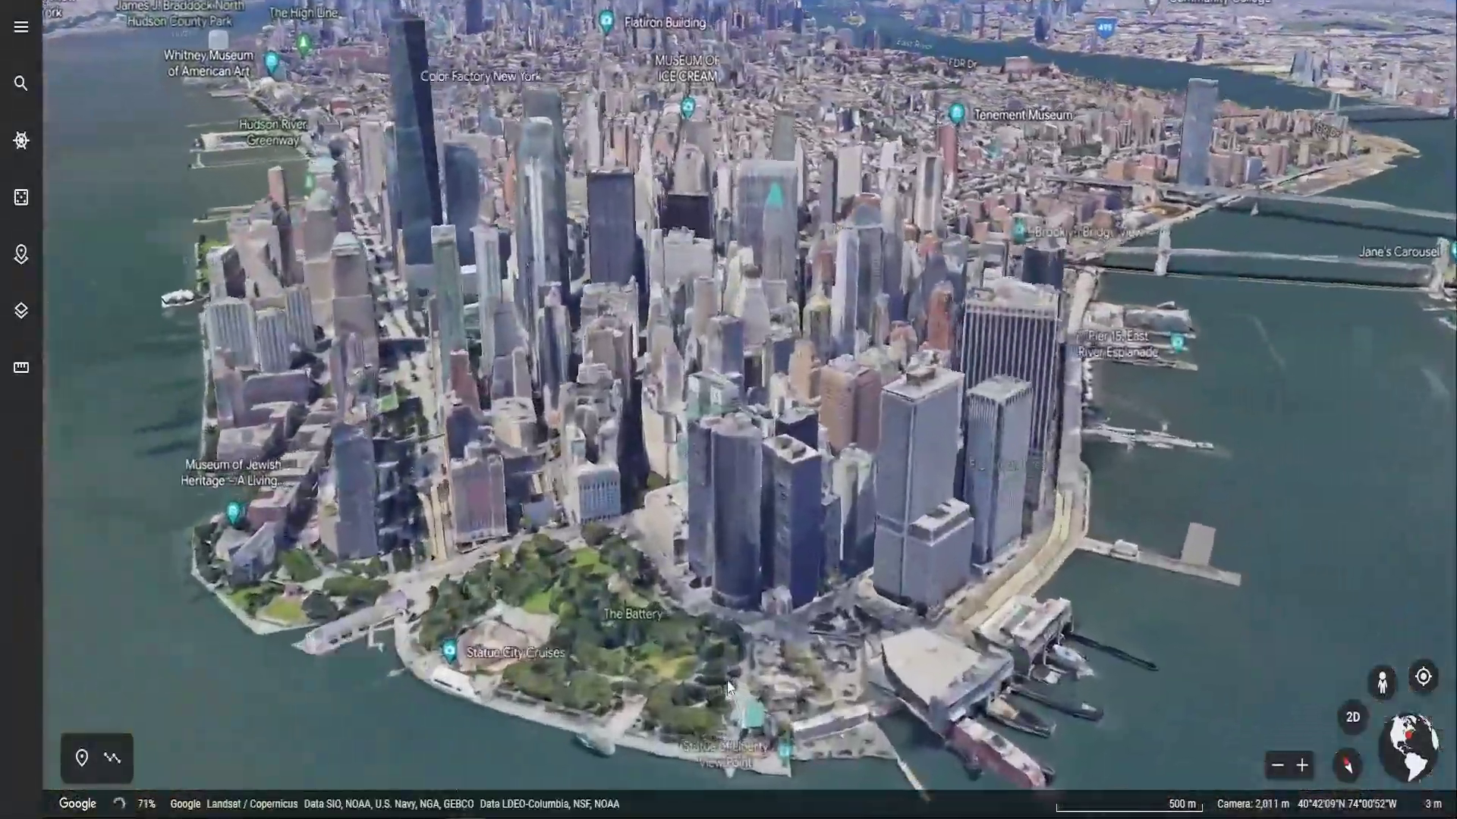
{"action": "left_click_drag", "start_coordinate": [751, 620], "coordinate": [717, 565]}
{"action": "mouse_move", "coordinate": [931, 569]}
{"action": "middle_mouse_down"}
{"action": "mouse_move", "coordinate": [687, 513]}
{"action": "mouse_move", "coordinate": [911, 563]}
{"action": "middle_mouse_up"}
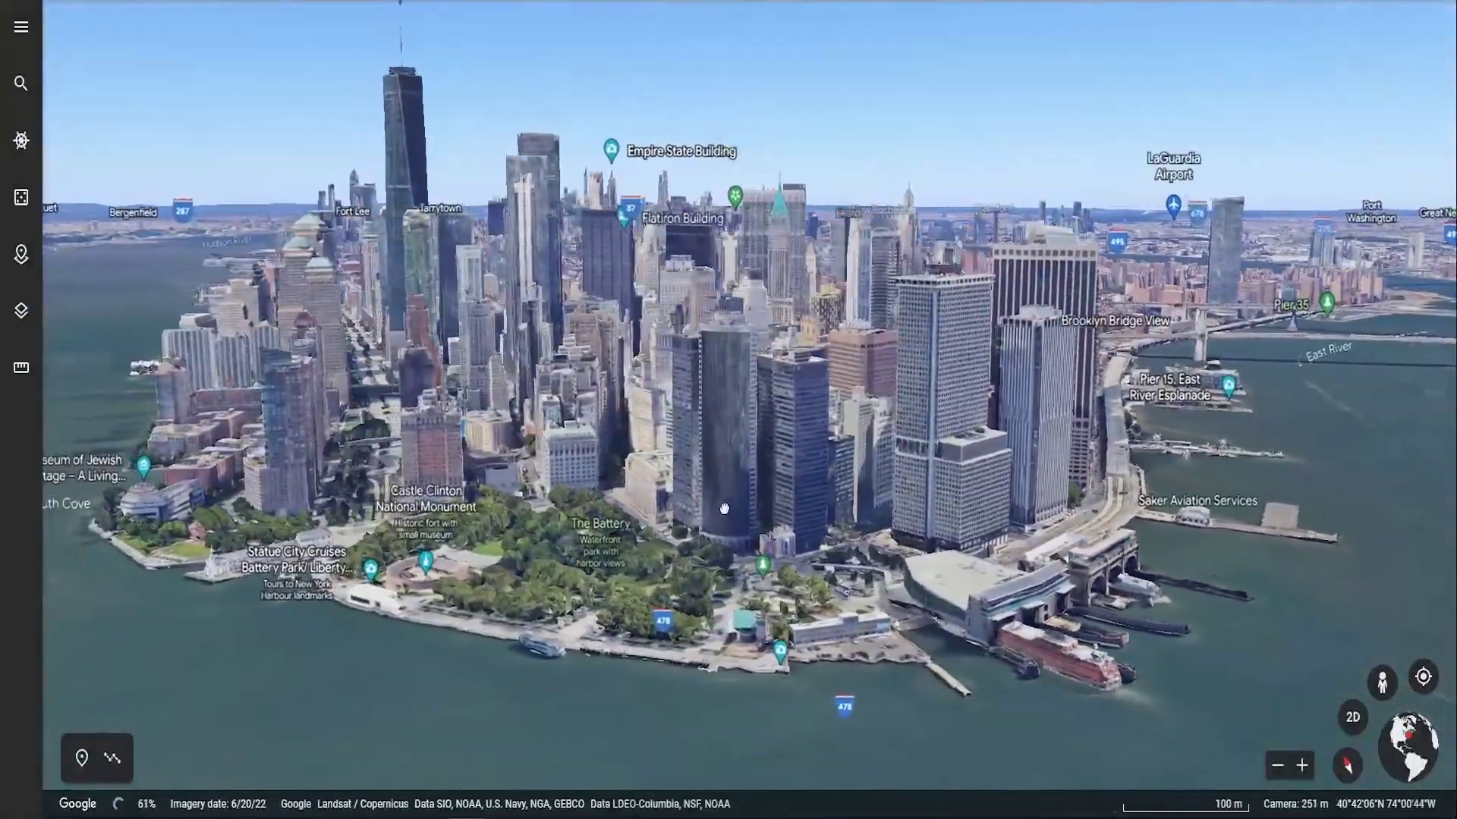
{"action": "left_click_drag", "start_coordinate": [455, 523], "coordinate": [653, 522]}
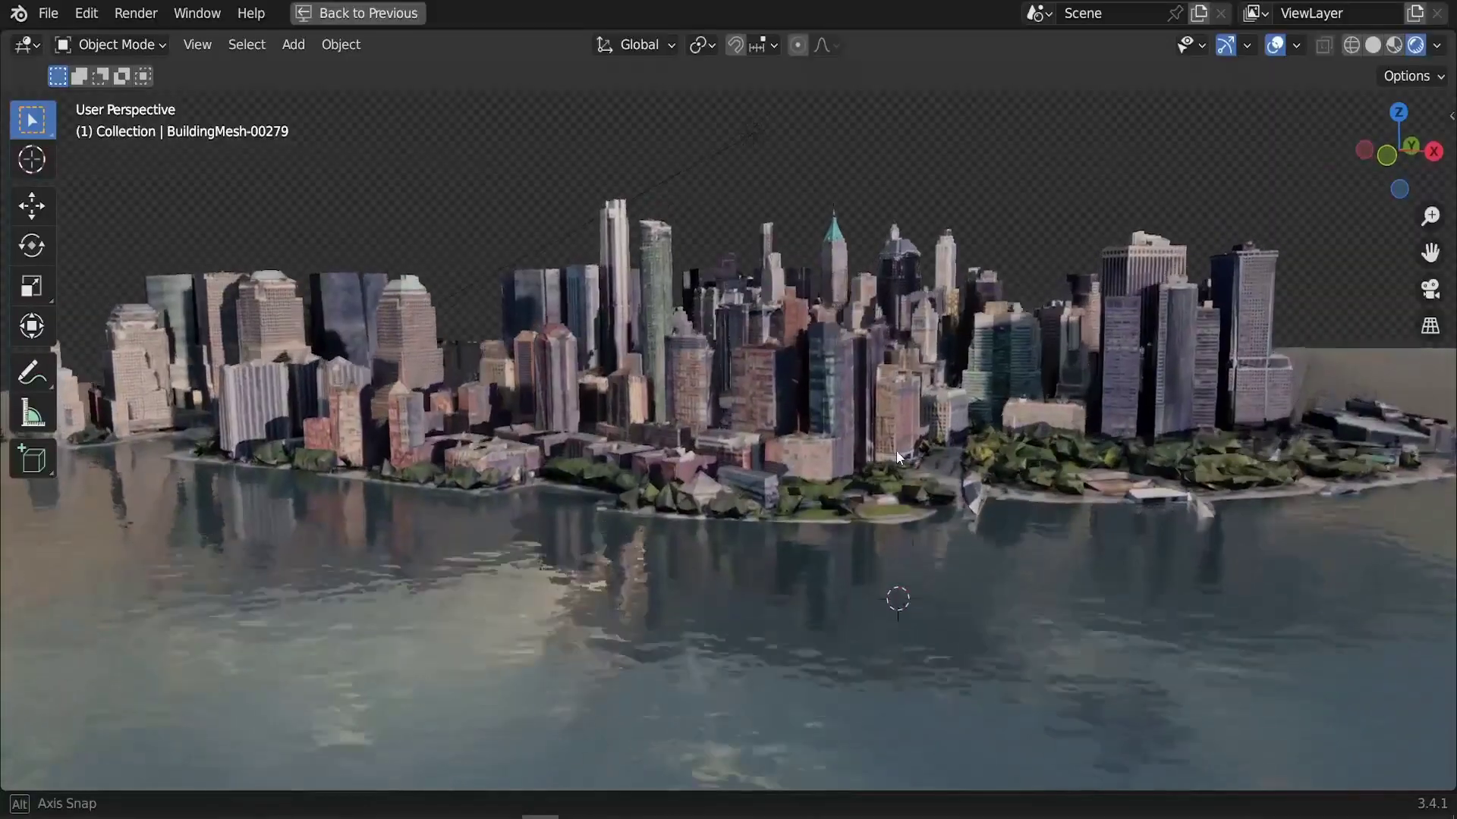
{"action": "mouse_move", "coordinate": [895, 450]}
{"action": "middle_mouse_down"}
{"action": "mouse_move", "coordinate": [678, 485]}
{"action": "mouse_move", "coordinate": [545, 461]}
{"action": "mouse_move", "coordinate": [735, 443]}
{"action": "mouse_move", "coordinate": [926, 460]}
{"action": "mouse_move", "coordinate": [806, 437]}
{"action": "middle_mouse_up"}
Step: Switch to Blender and compare the finished city and water in Solid and Rendered viewport shading
{"action": "key", "text": "z"}
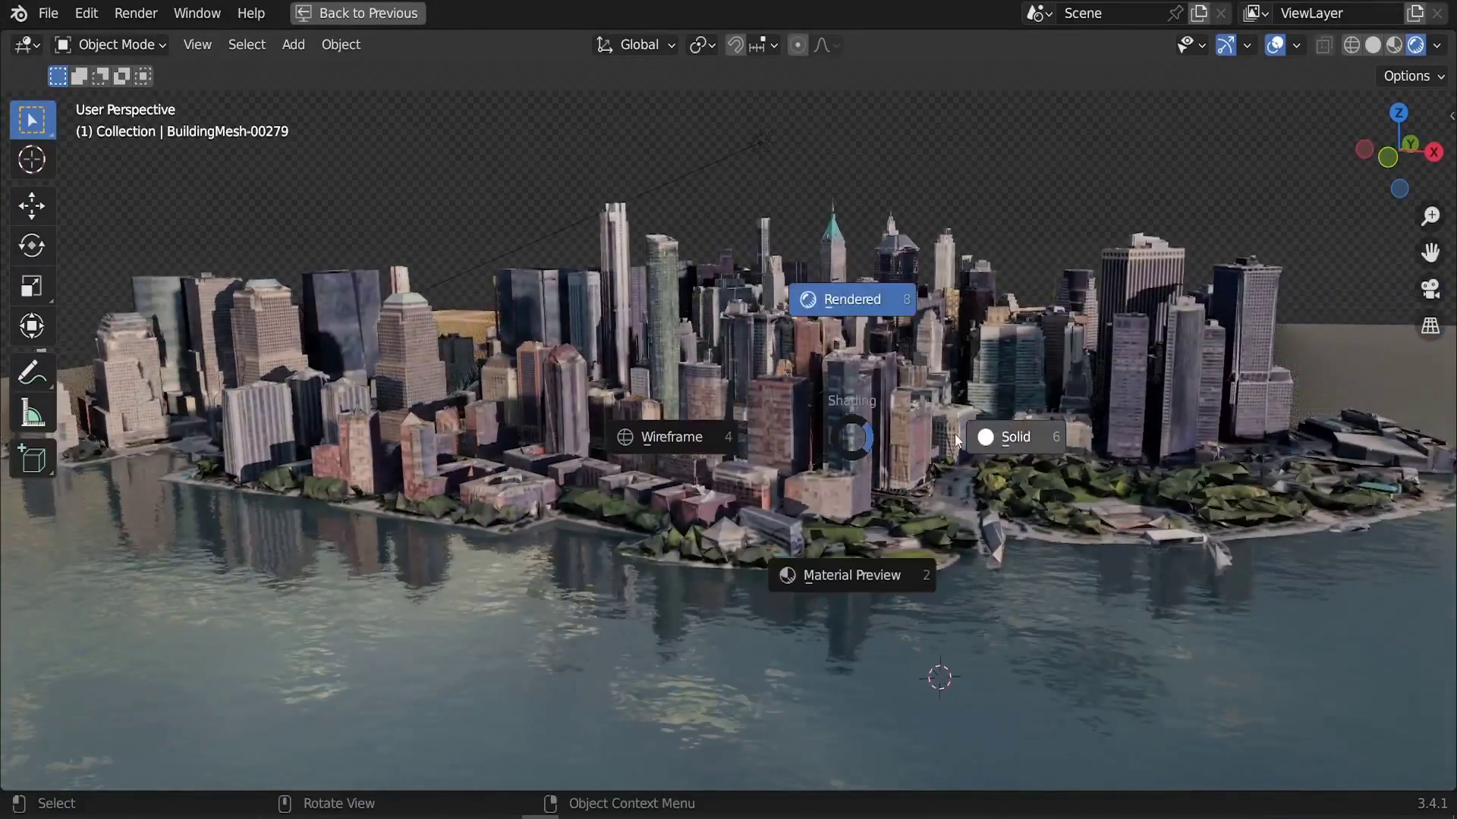
{"action": "left_click", "coordinate": [955, 434]}
{"action": "key", "text": "z"}
{"action": "left_click", "coordinate": [789, 644]}
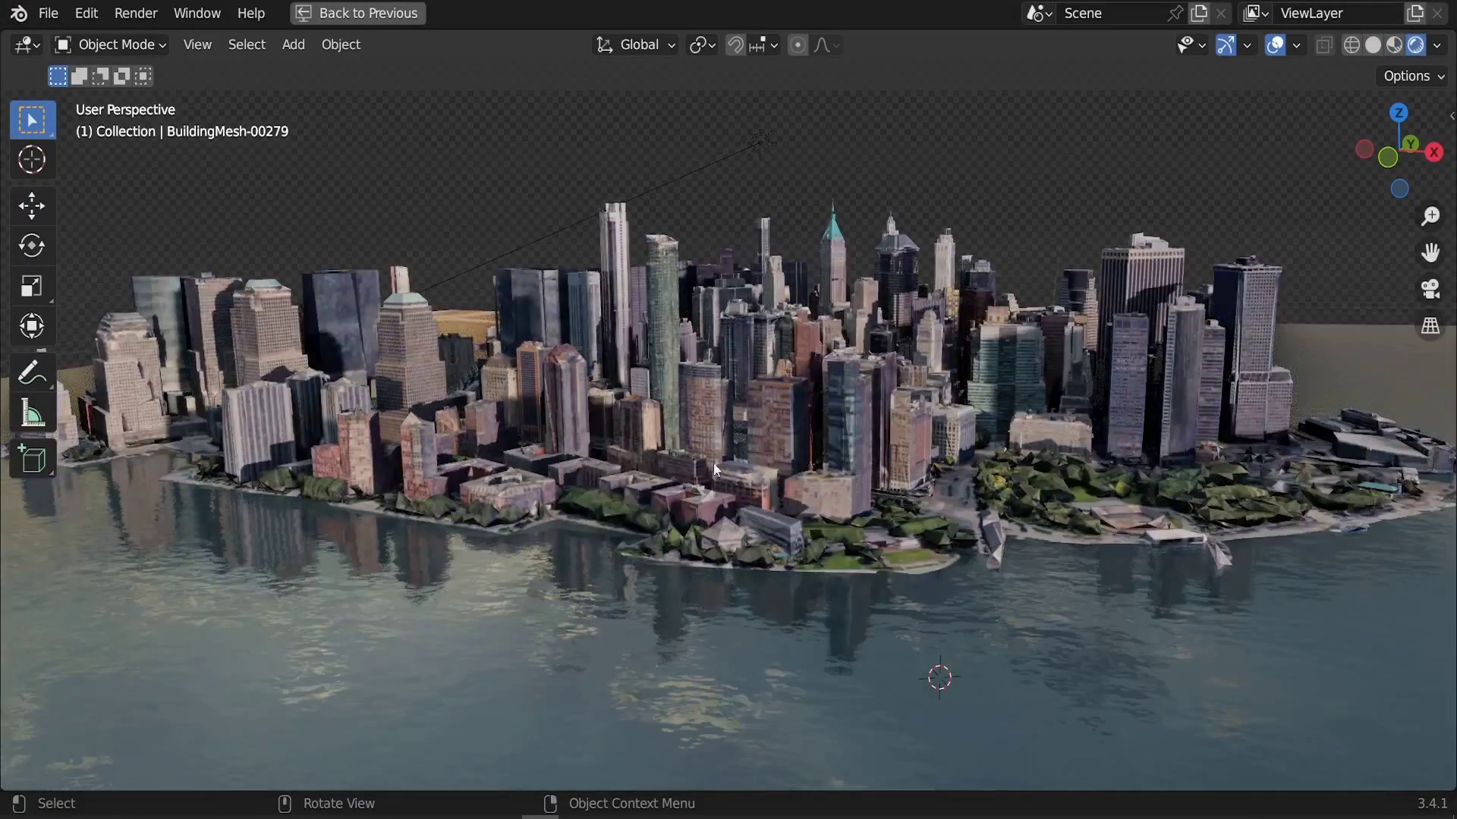